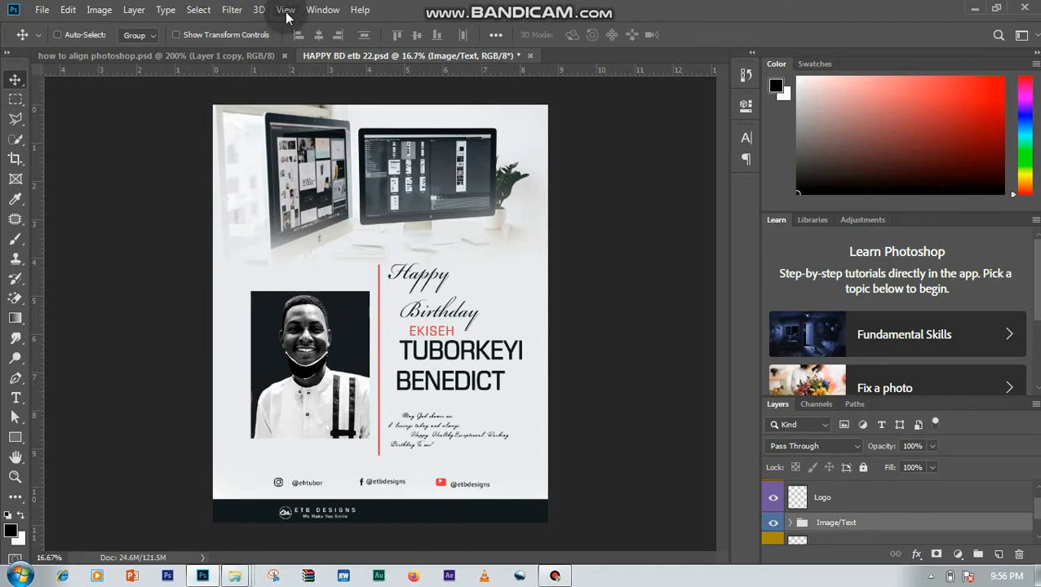
- Hide the tool options bar and show it again
{"action": "left_click", "coordinate": [322, 9]}
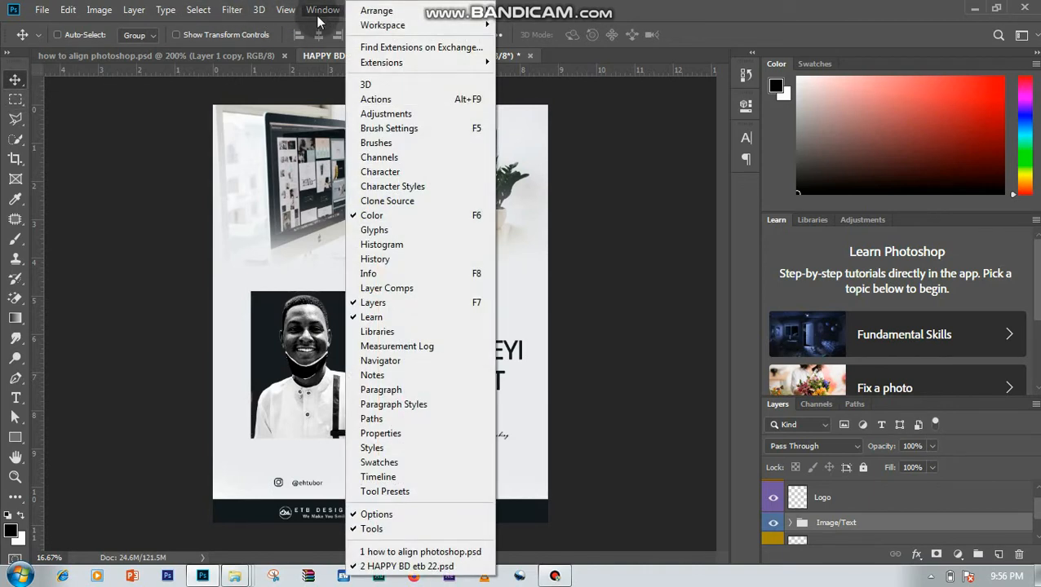
{"action": "left_click", "coordinate": [392, 514]}
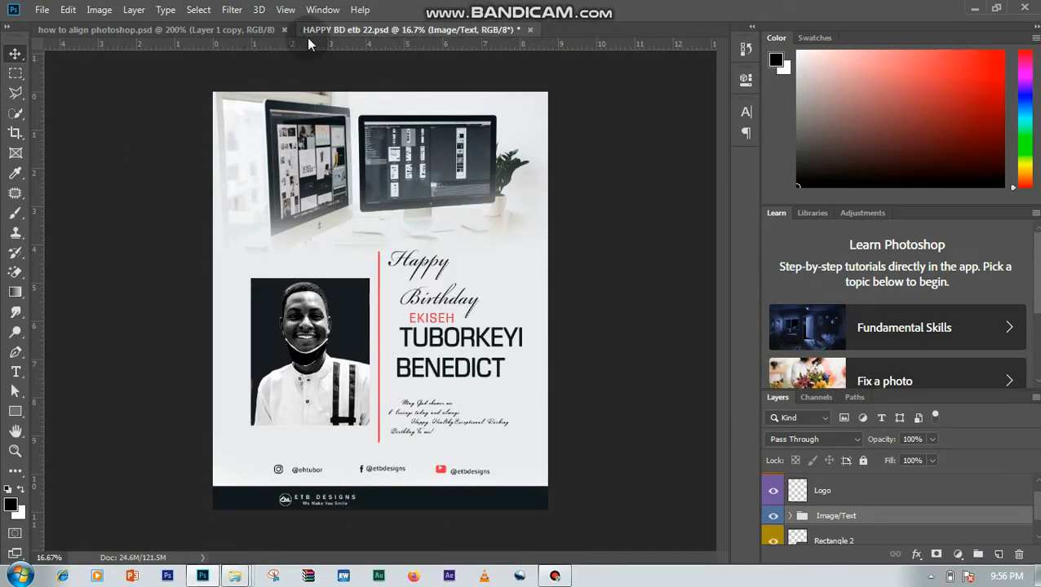
{"action": "left_click", "coordinate": [330, 15]}
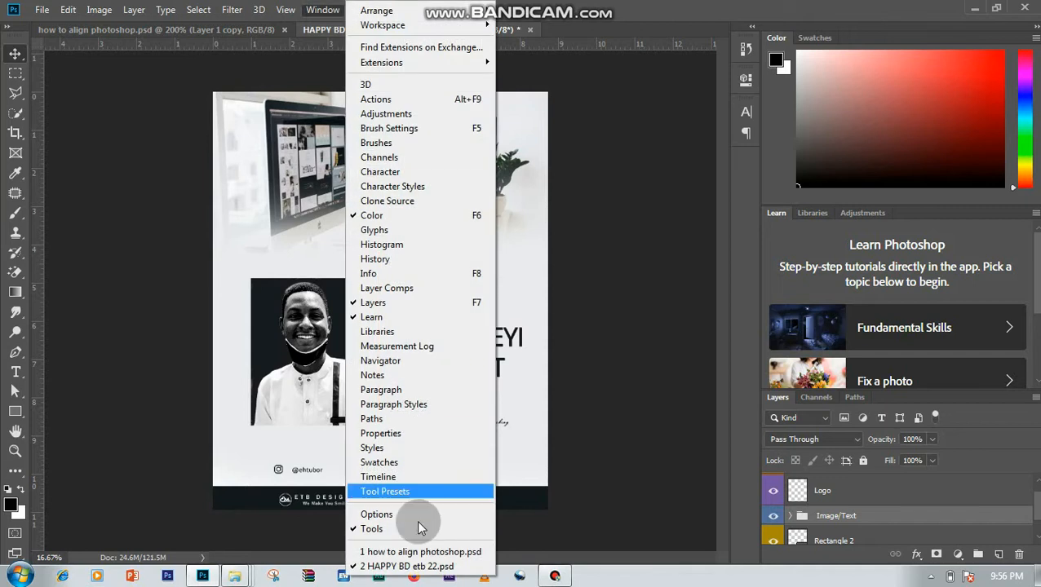
{"action": "left_click", "coordinate": [411, 515]}
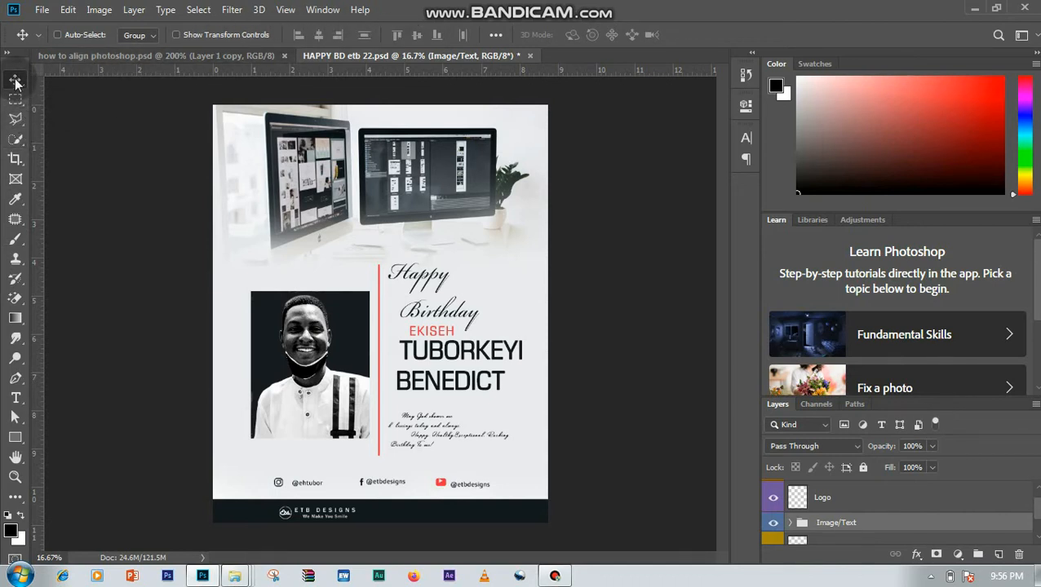
- Compare the options of the Polygonal Lasso, Quick Selection, Eyedropper, Brush and Gradient tools, ending on the Move tool
{"action": "left_click", "coordinate": [16, 119]}
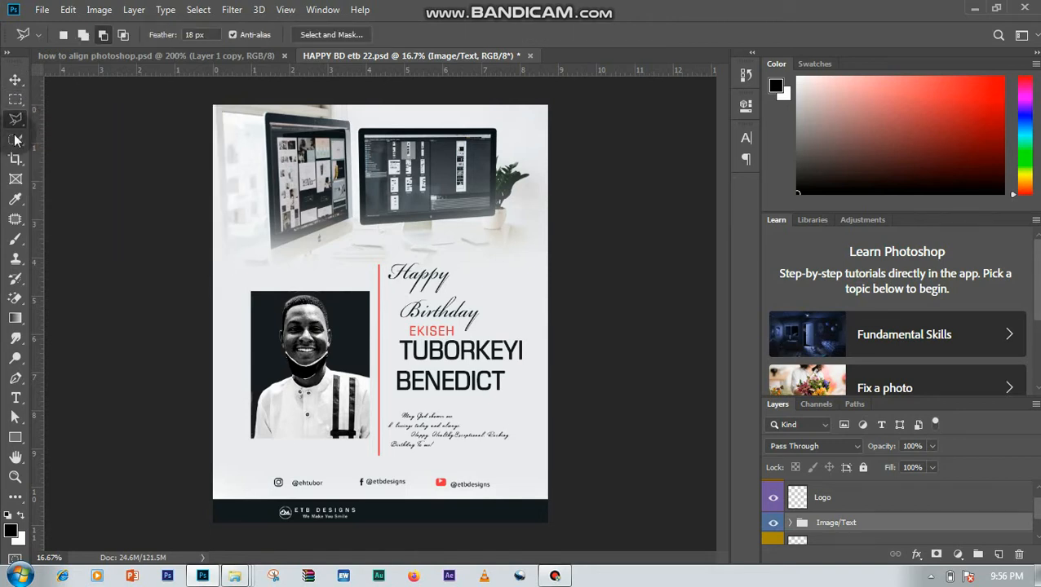
{"action": "left_click", "coordinate": [15, 139]}
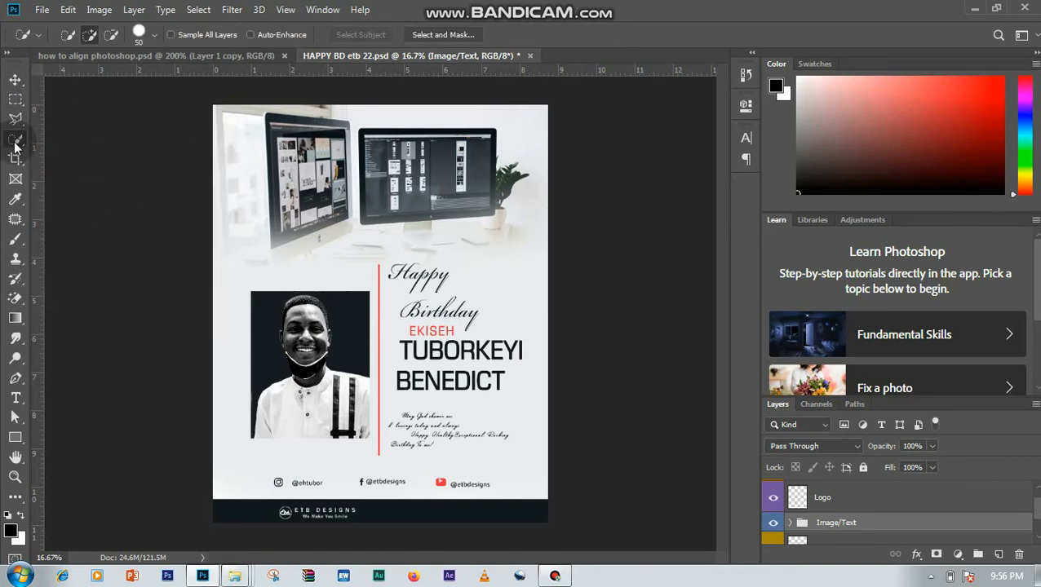
{"action": "left_click", "coordinate": [13, 201]}
{"action": "left_click", "coordinate": [15, 238]}
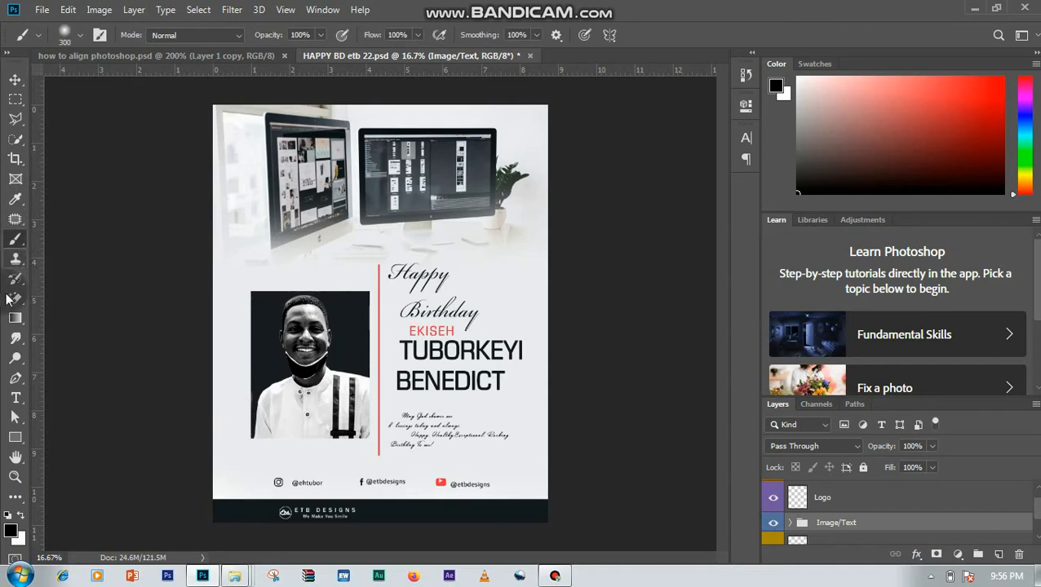
{"action": "left_click", "coordinate": [17, 321]}
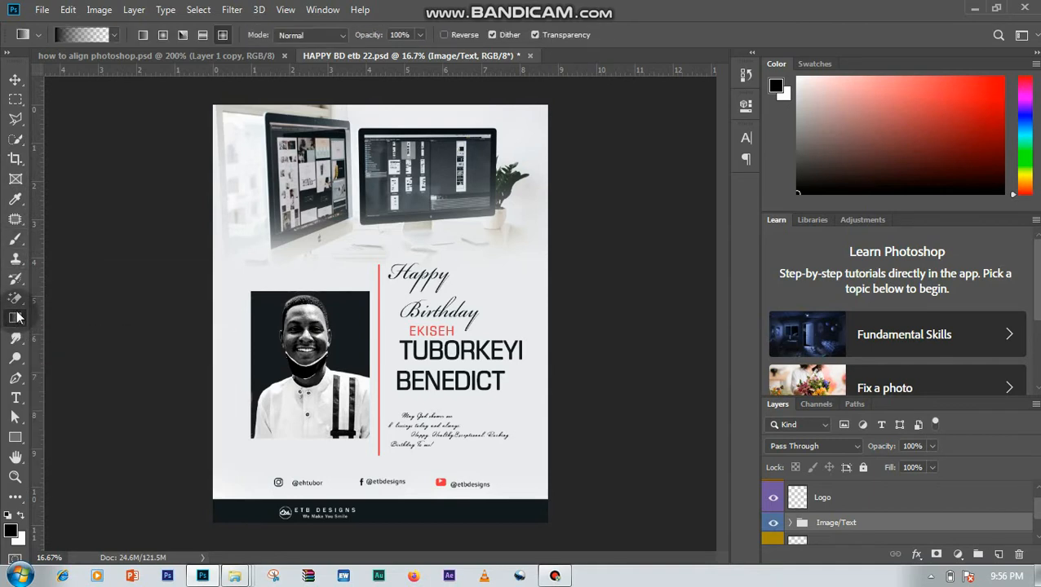
{"action": "left_click", "coordinate": [14, 81]}
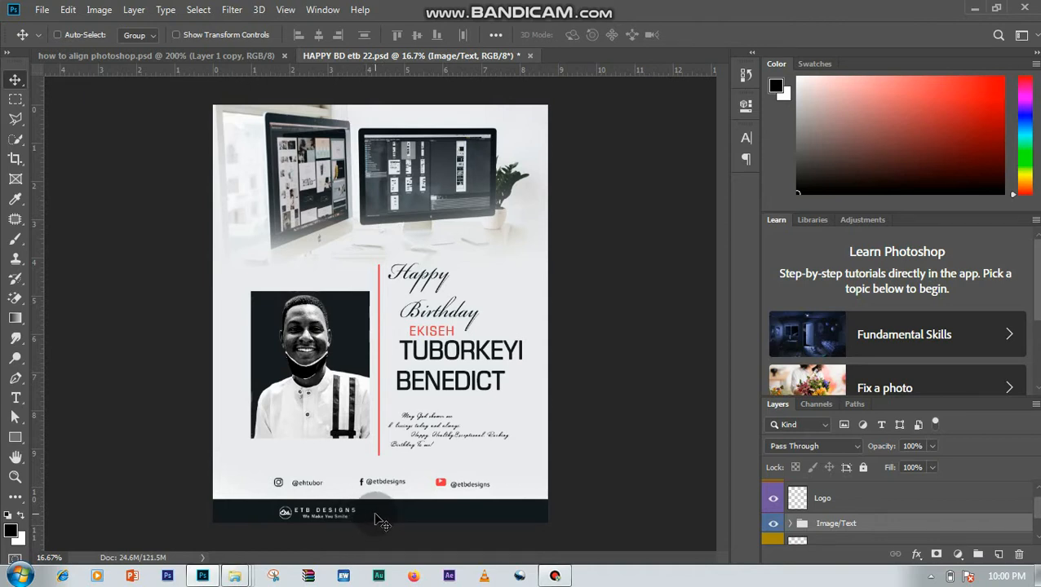
- Identify the Logo layer in the layer stack by switching its visibility off and on
{"action": "scroll", "coordinate": [977, 511], "scroll_direction": "down", "scroll_amount": 2}
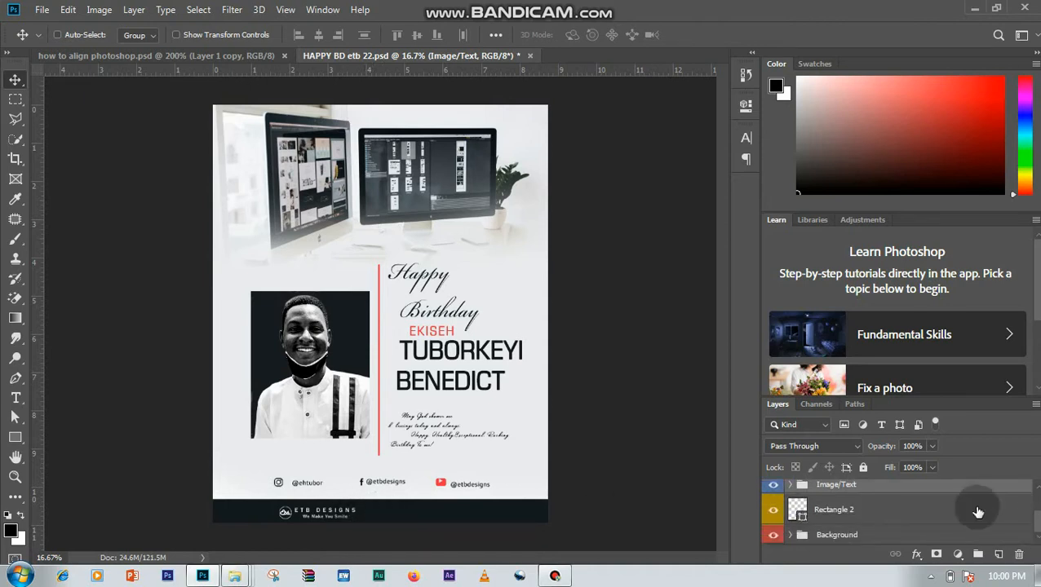
{"action": "scroll", "coordinate": [897, 510], "scroll_direction": "up", "scroll_amount": 2}
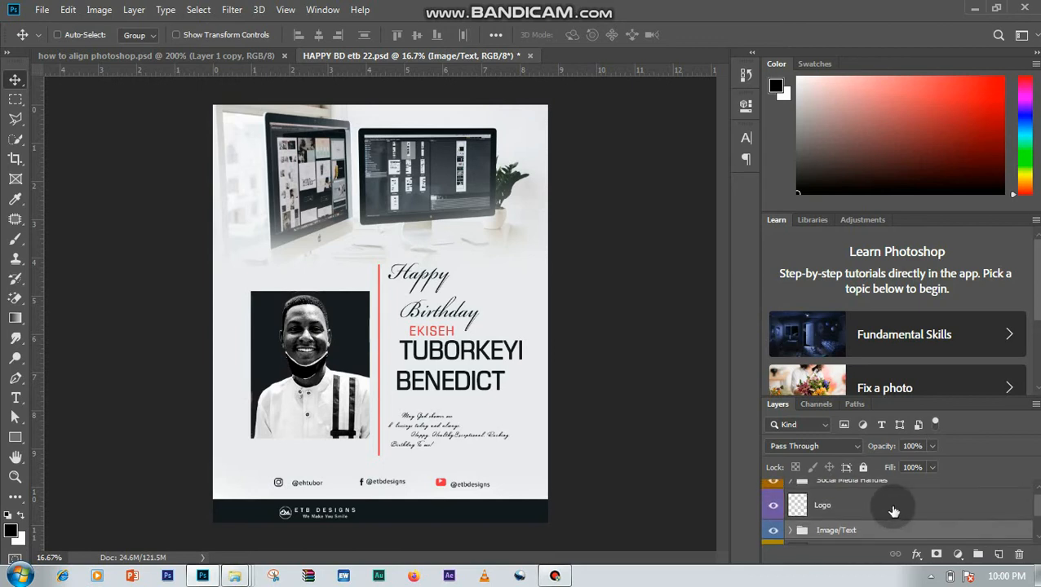
{"action": "left_click", "coordinate": [890, 506]}
{"action": "left_click", "coordinate": [770, 507]}
{"action": "left_click", "coordinate": [770, 507]}
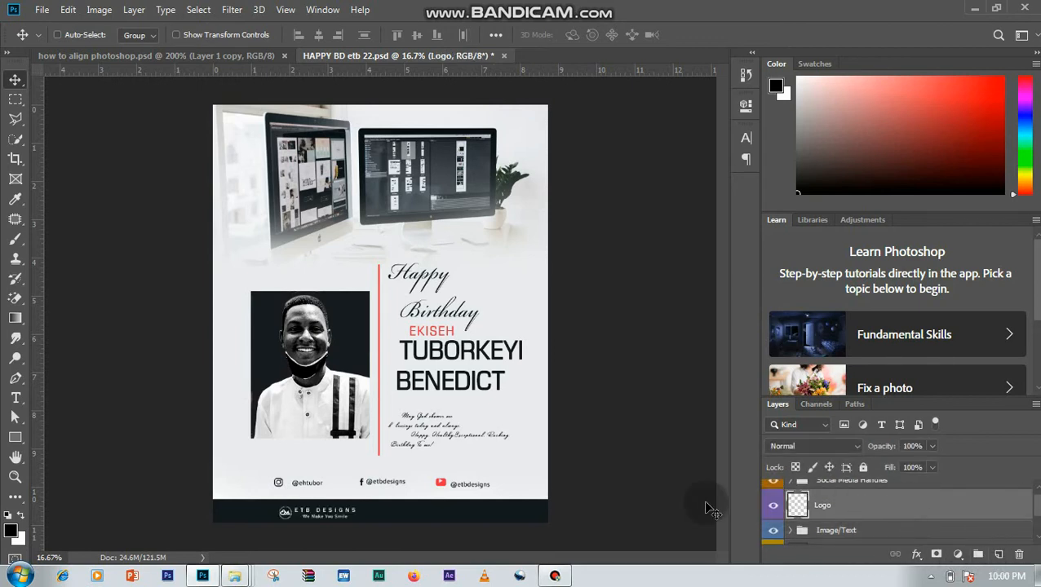
- Add an empty layer above the Image/Text group and marquee-select the whole dark footer bar of the flyer
{"action": "left_click", "coordinate": [872, 531]}
{"action": "left_click", "coordinate": [996, 554]}
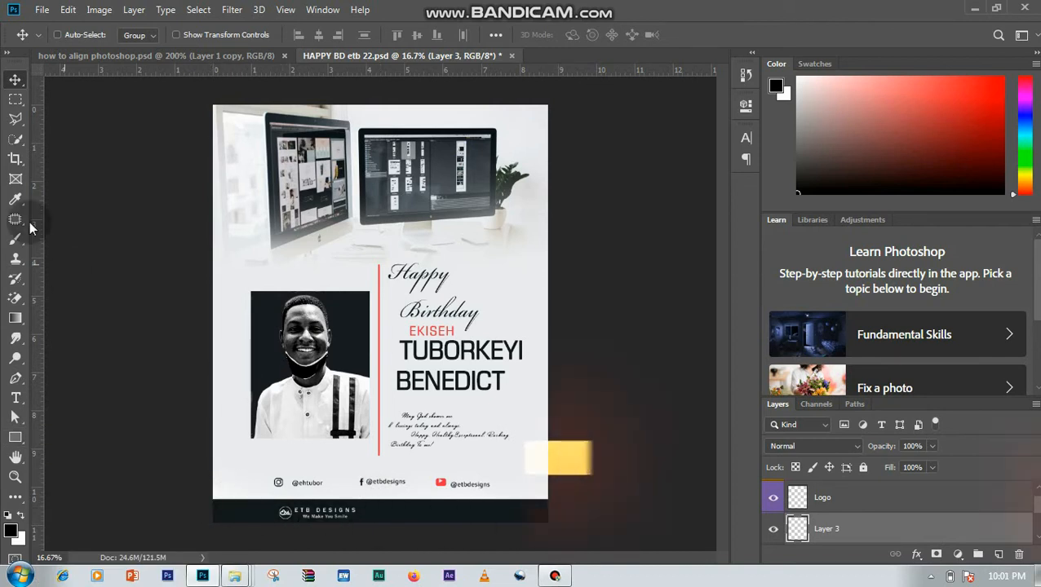
{"action": "left_click", "coordinate": [15, 101]}
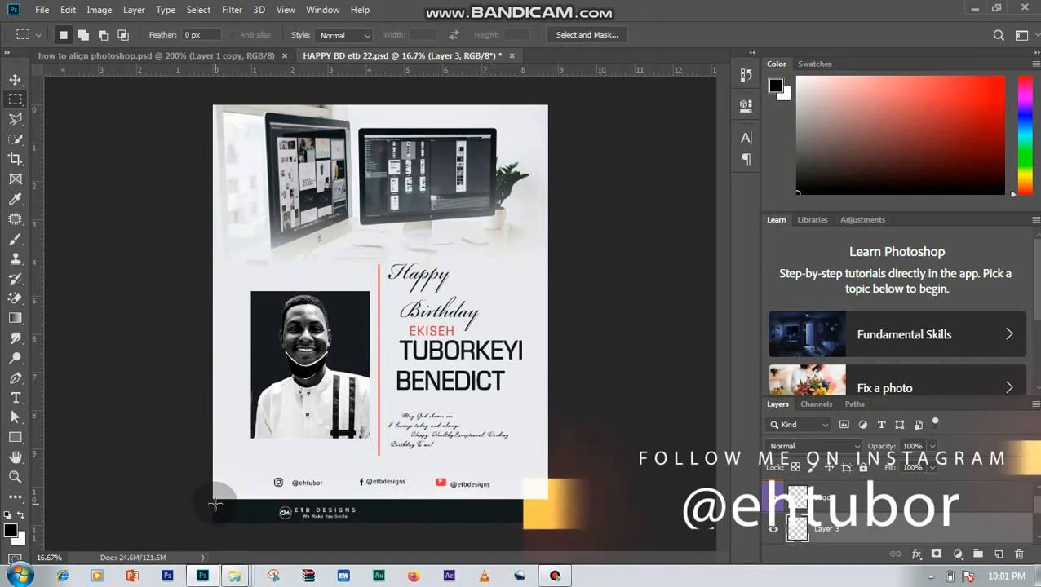
{"action": "key", "text": "ctrl+plus"}
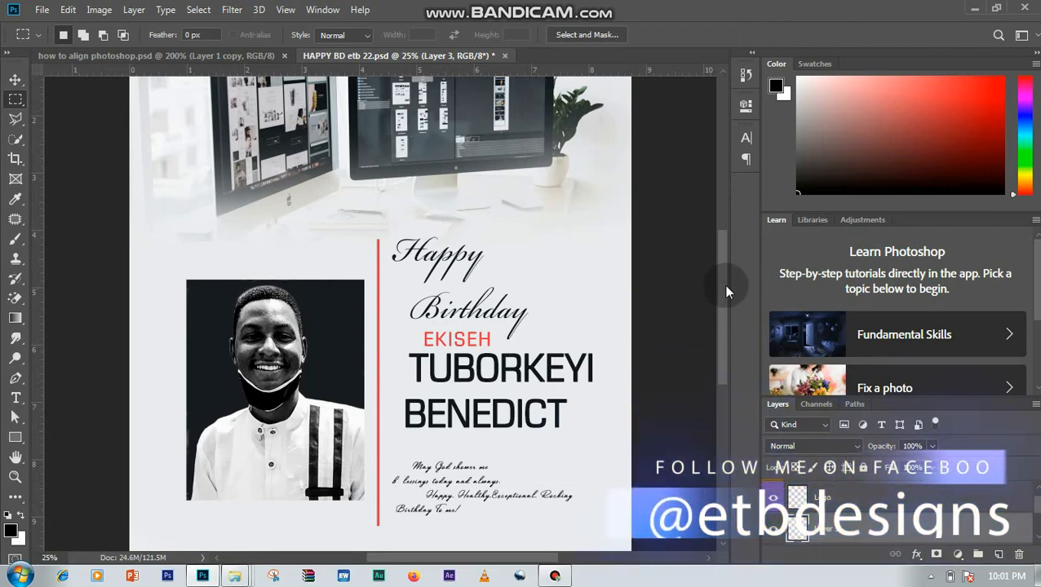
{"action": "left_click_drag", "start_coordinate": [723, 285], "coordinate": [724, 343]}
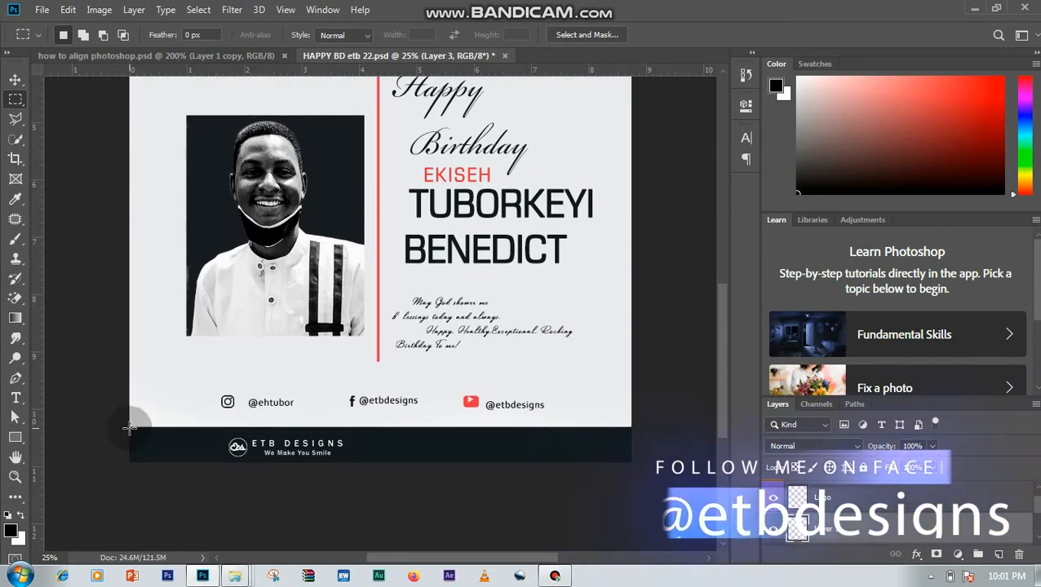
{"action": "left_click_drag", "start_coordinate": [383, 521], "coordinate": [650, 517]}
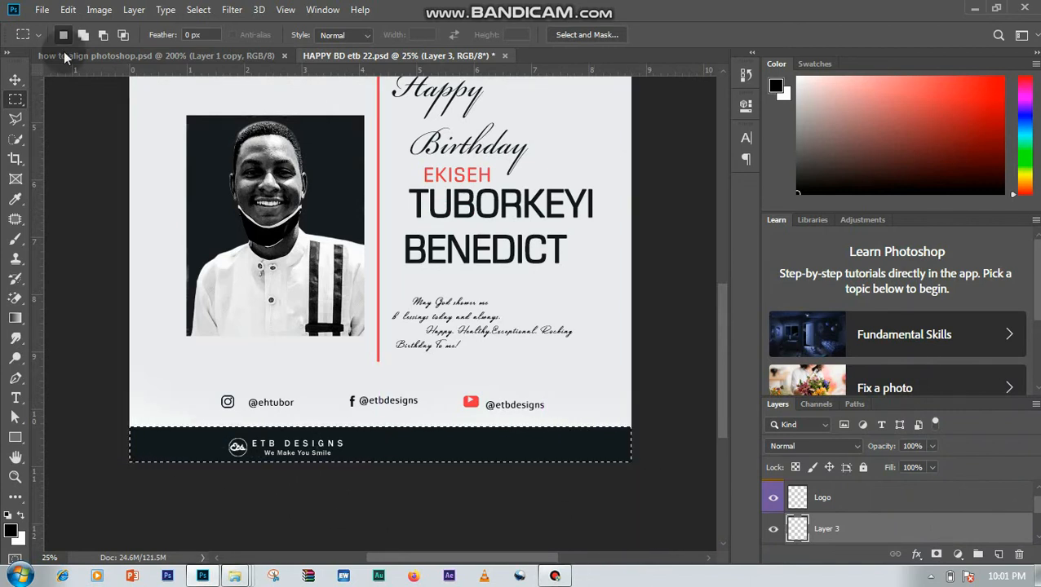
- Select the Logo layer together with the new empty layer and align their horizontal centers to the footer selection
{"action": "left_click", "coordinate": [19, 82]}
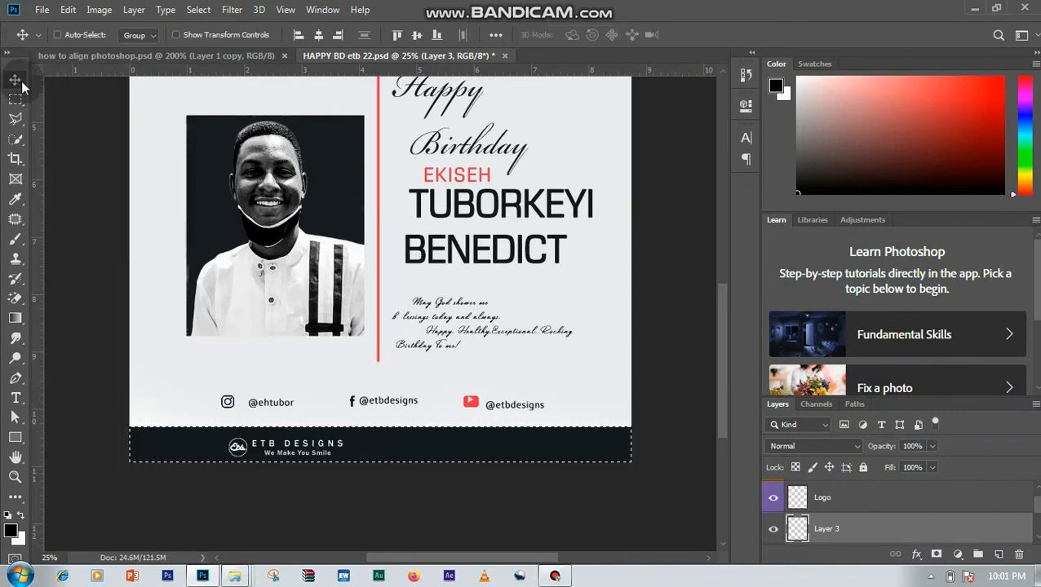
{"action": "left_click_drag", "start_coordinate": [887, 501], "coordinate": [894, 551]}
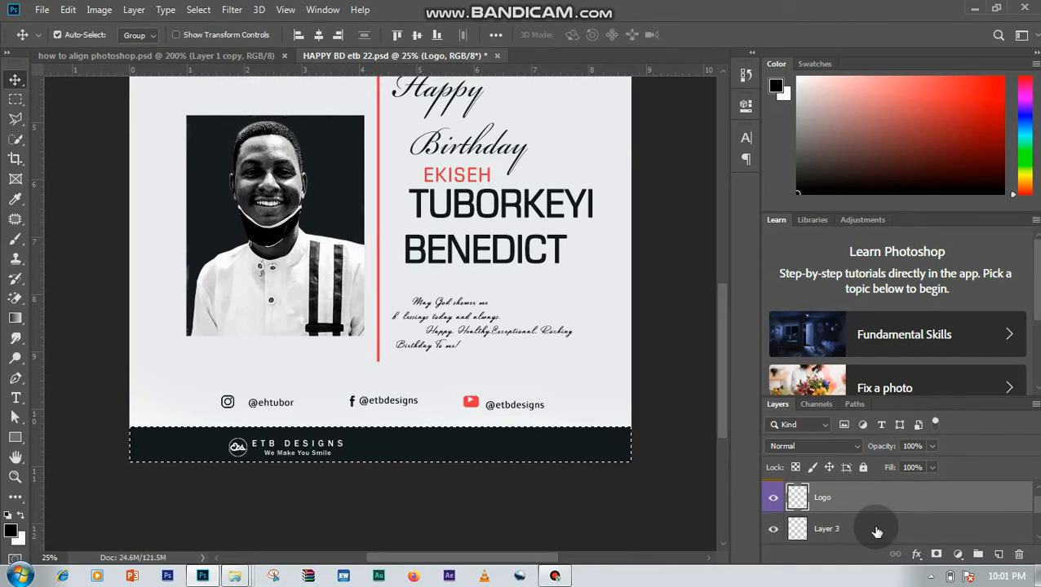
{"action": "left_click", "coordinate": [877, 531], "text": "ctrl"}
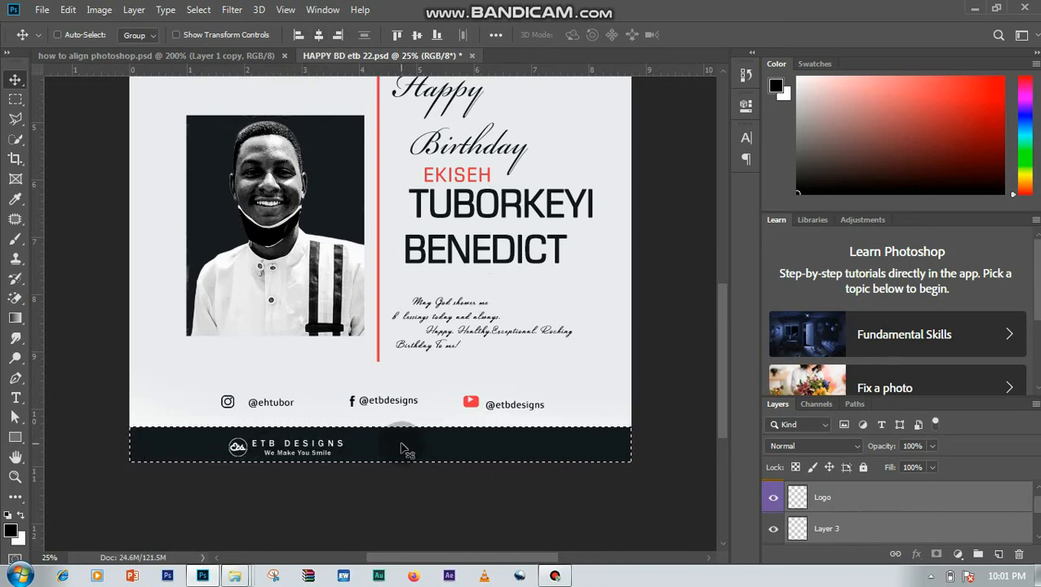
{"action": "left_click", "coordinate": [318, 35]}
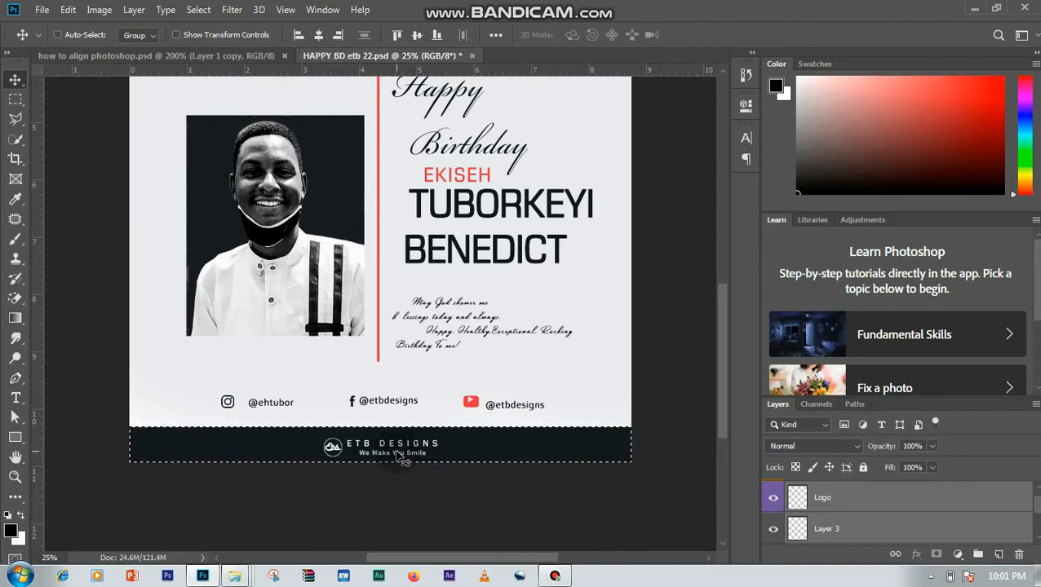
- Align the logo to the vertical center of the footer selection and clear the selection
{"action": "key", "text": "ctrl+plus"}
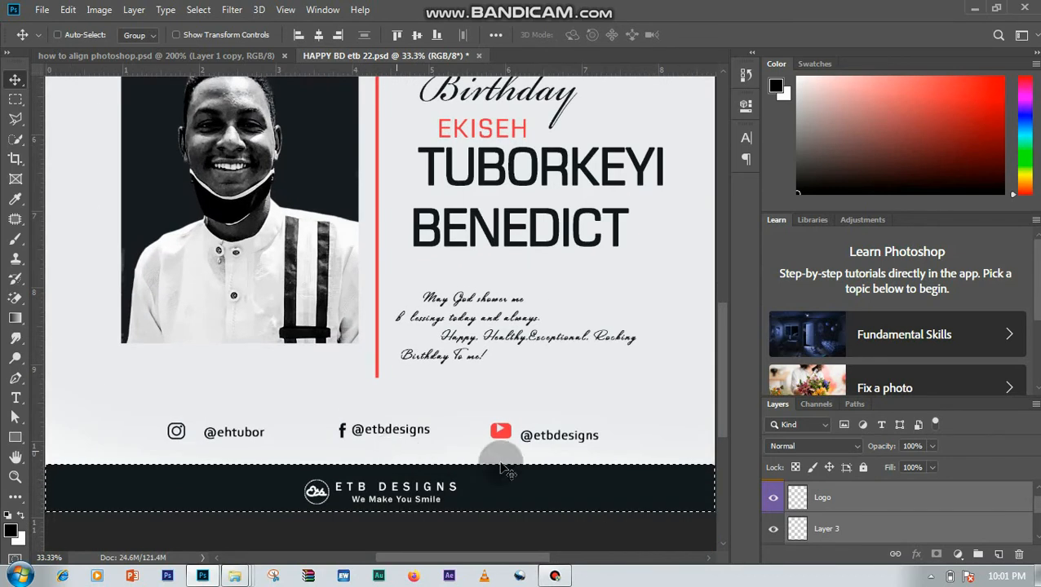
{"action": "scroll", "coordinate": [732, 416], "scroll_direction": "down", "scroll_amount": 2}
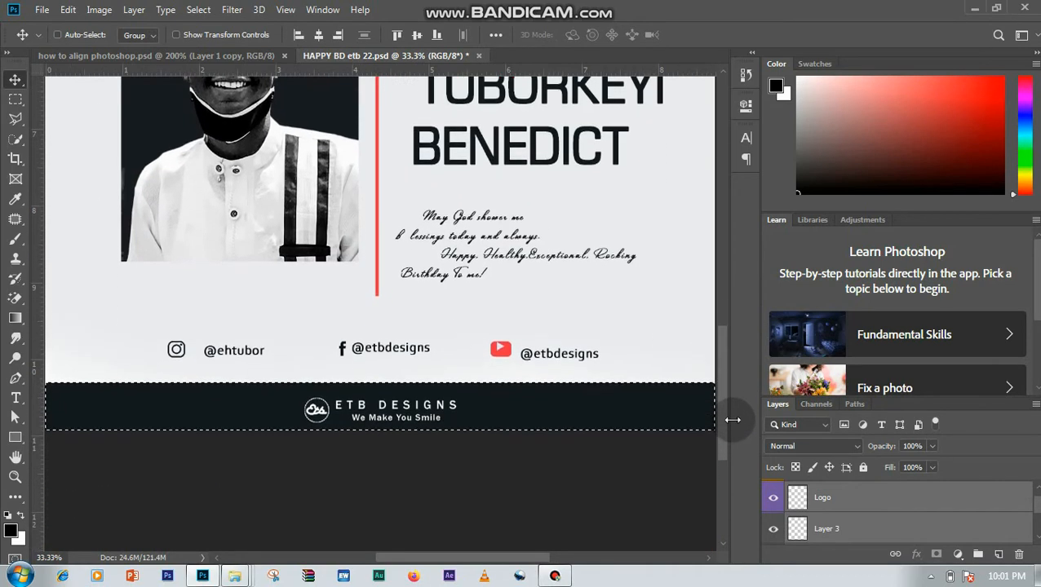
{"action": "key", "text": "ctrl+plus"}
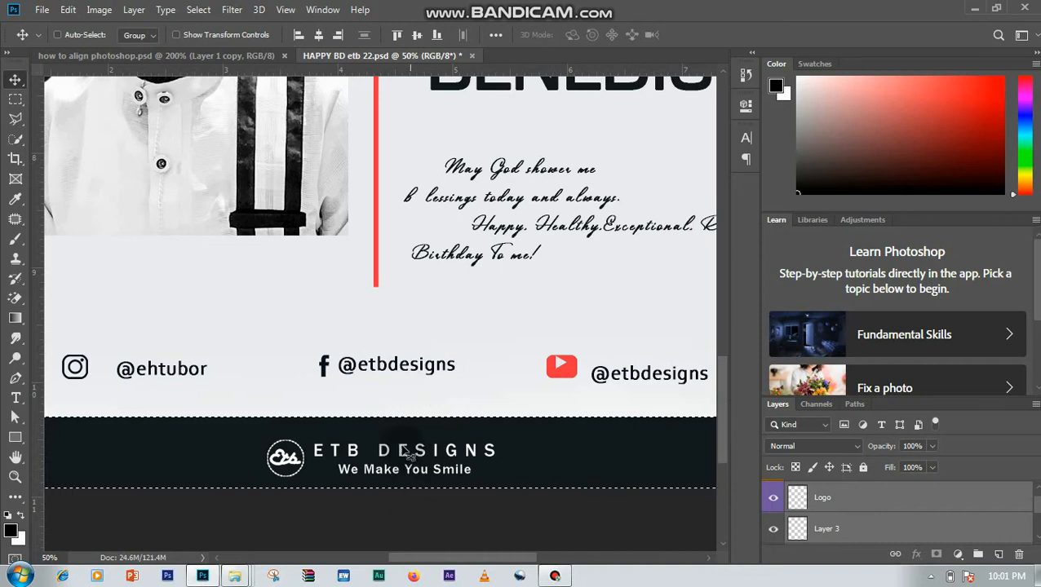
{"action": "left_click", "coordinate": [418, 39]}
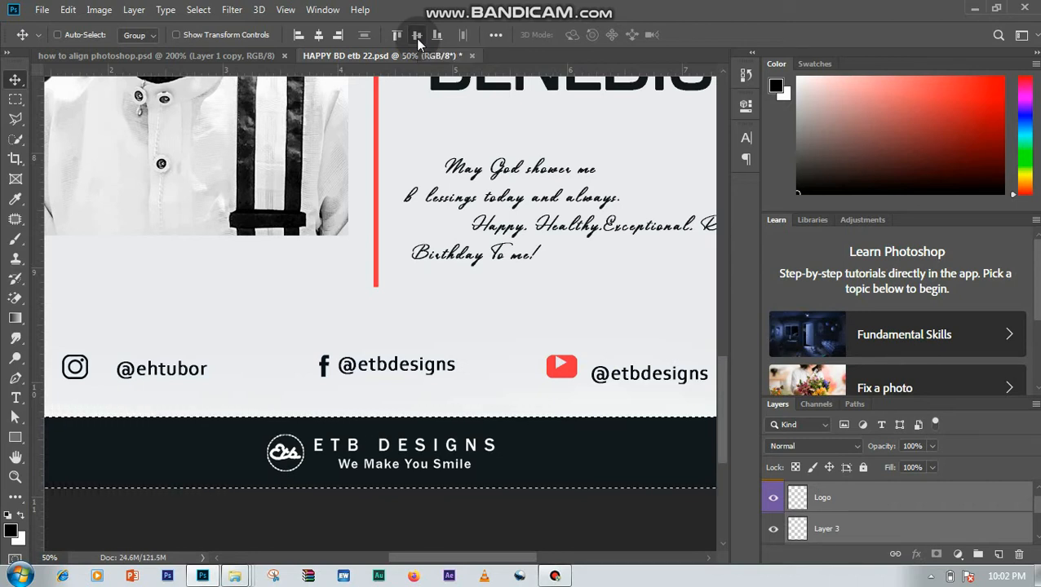
{"action": "key", "text": "ctrl+minus"}
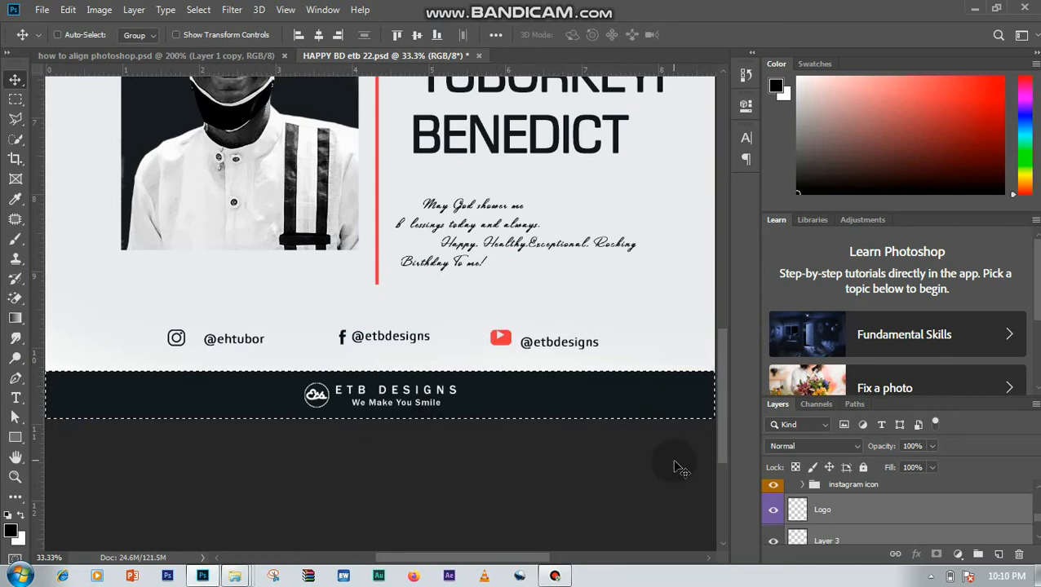
{"action": "key", "text": "ctrl+d"}
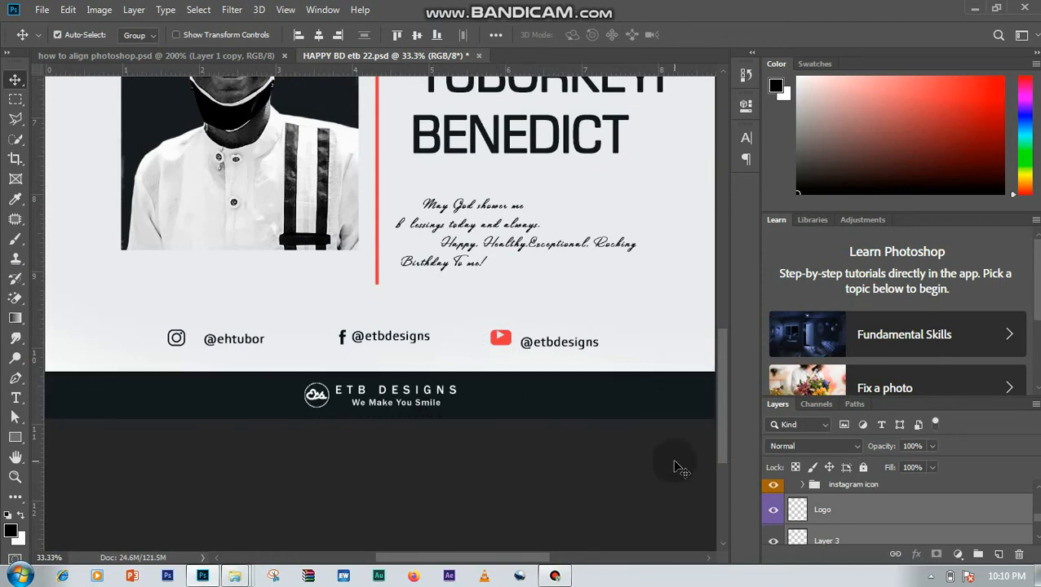
- Delete the empty helper layer between the Logo layer and the Image/Text group
{"action": "left_click", "coordinate": [1037, 488]}
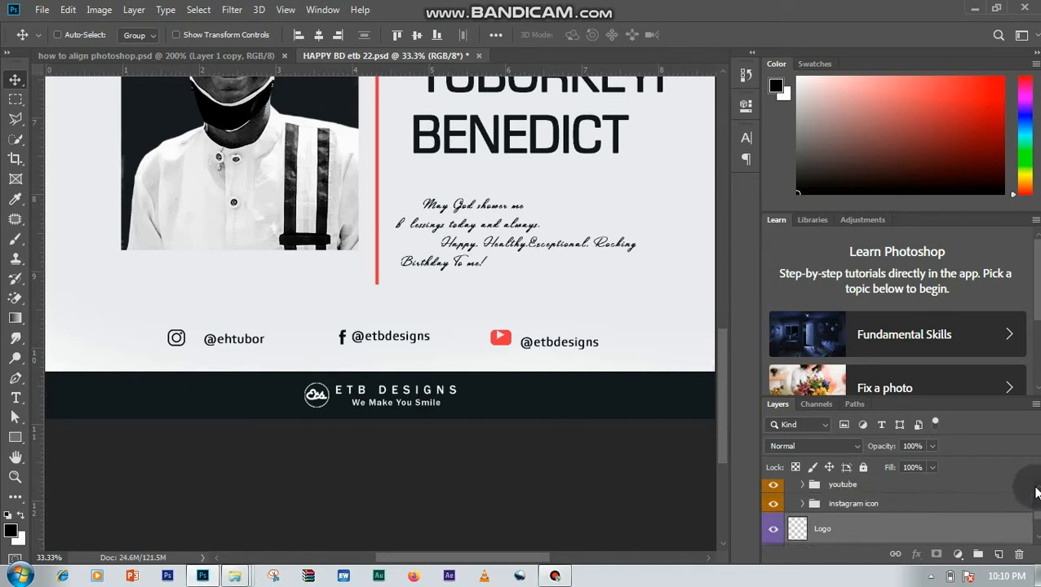
{"action": "left_click", "coordinate": [196, 11]}
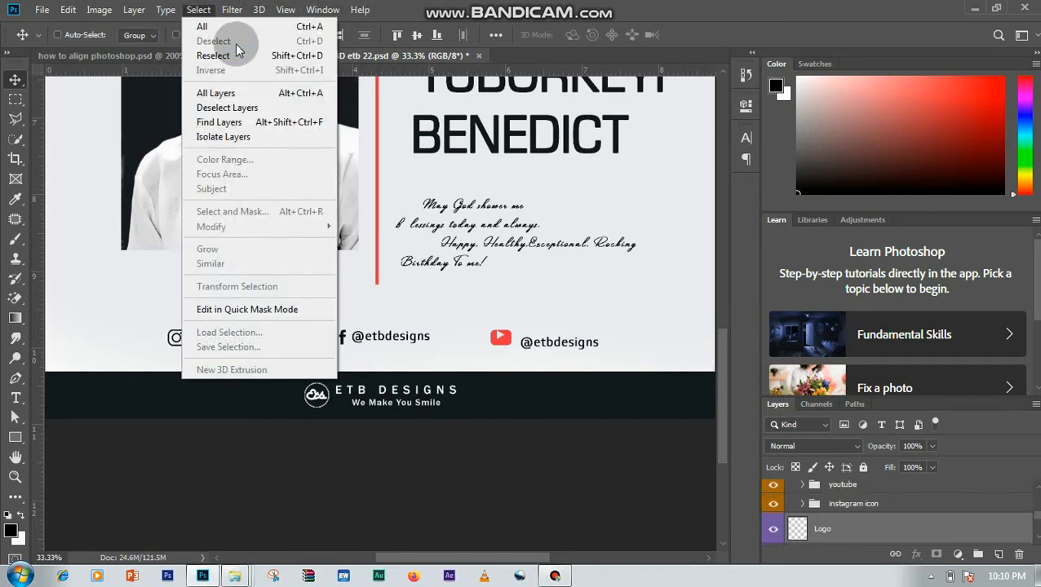
{"action": "left_click", "coordinate": [897, 505]}
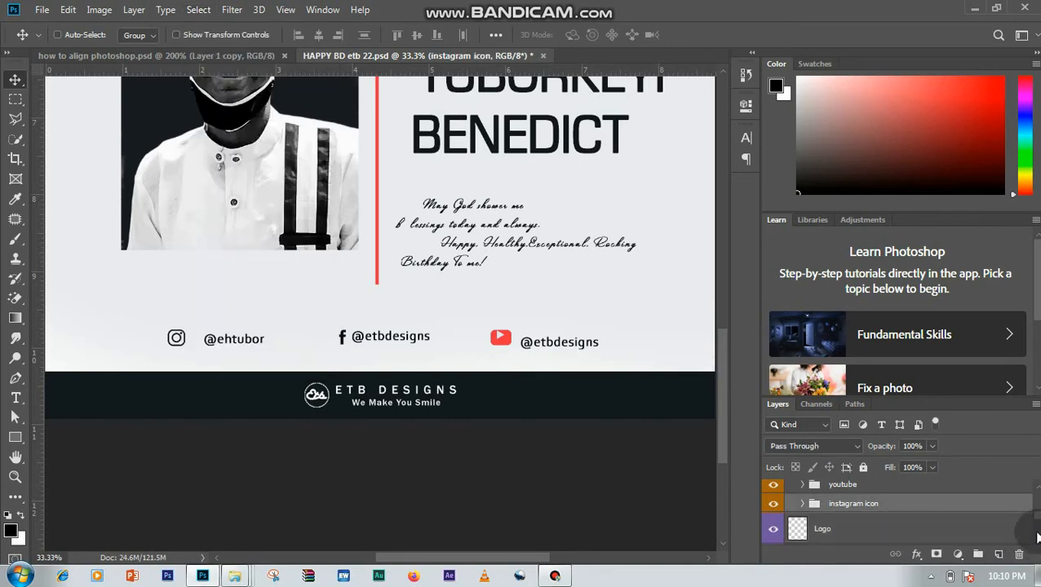
{"action": "left_click", "coordinate": [966, 530]}
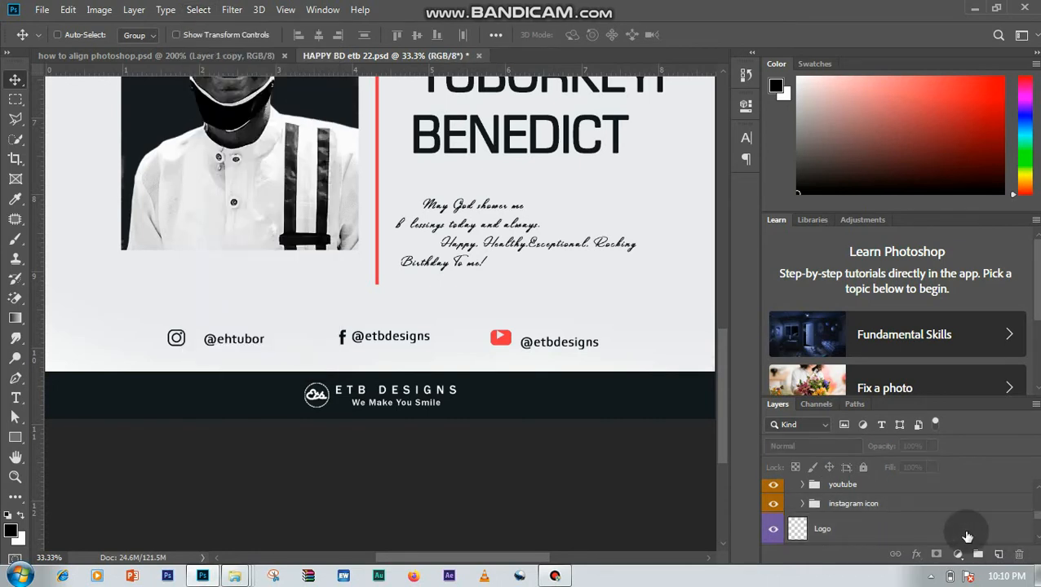
{"action": "left_click", "coordinate": [1036, 540]}
{"action": "left_click", "coordinate": [937, 531]}
{"action": "key", "text": "Delete"}
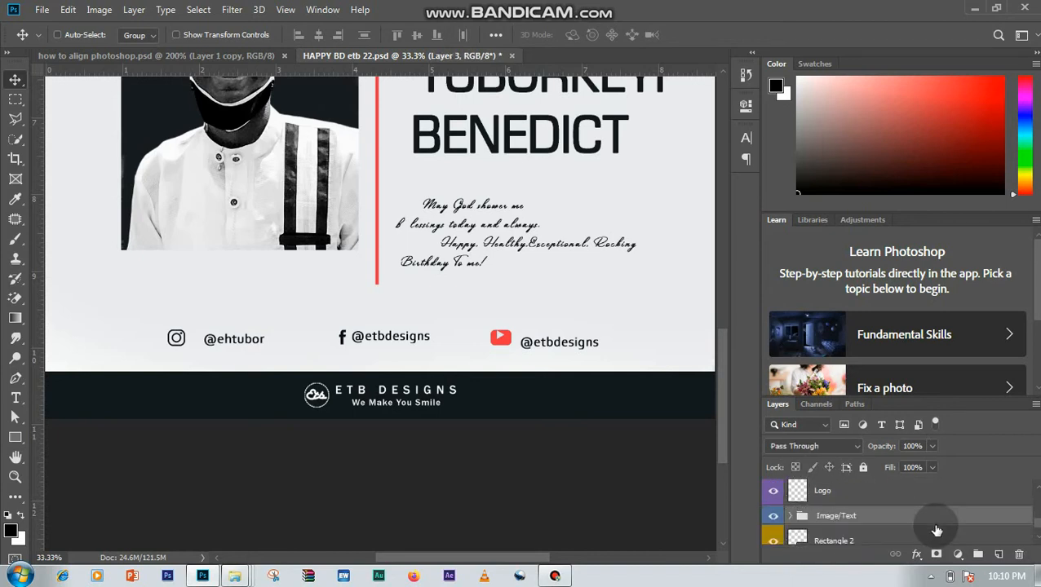
- Find the youtube icon group among the social media handle layers and expand it
{"action": "left_click", "coordinate": [1036, 484]}
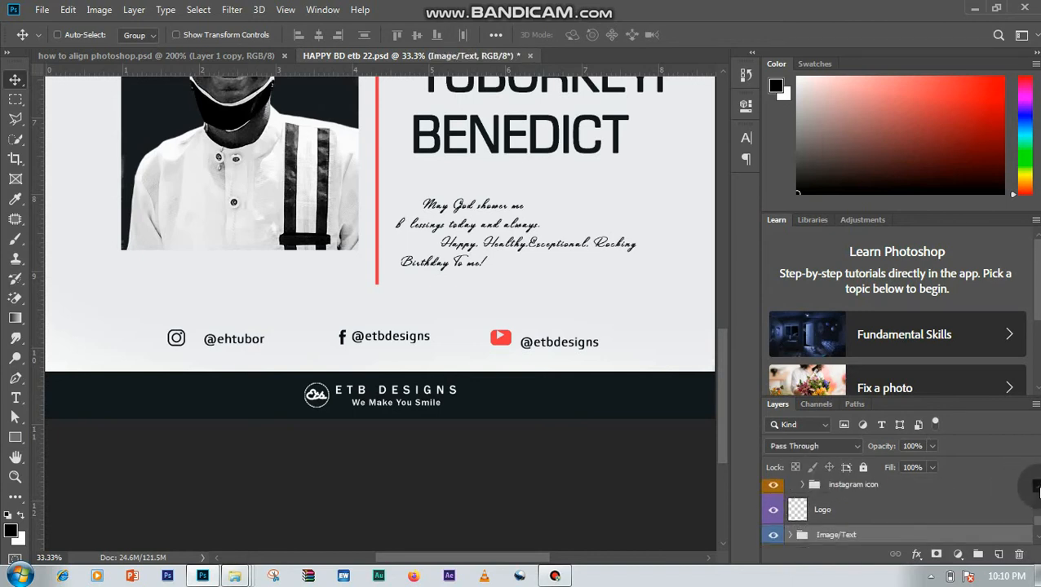
{"action": "left_click", "coordinate": [1036, 486]}
{"action": "left_click", "coordinate": [1037, 486]}
{"action": "left_click", "coordinate": [1037, 487]}
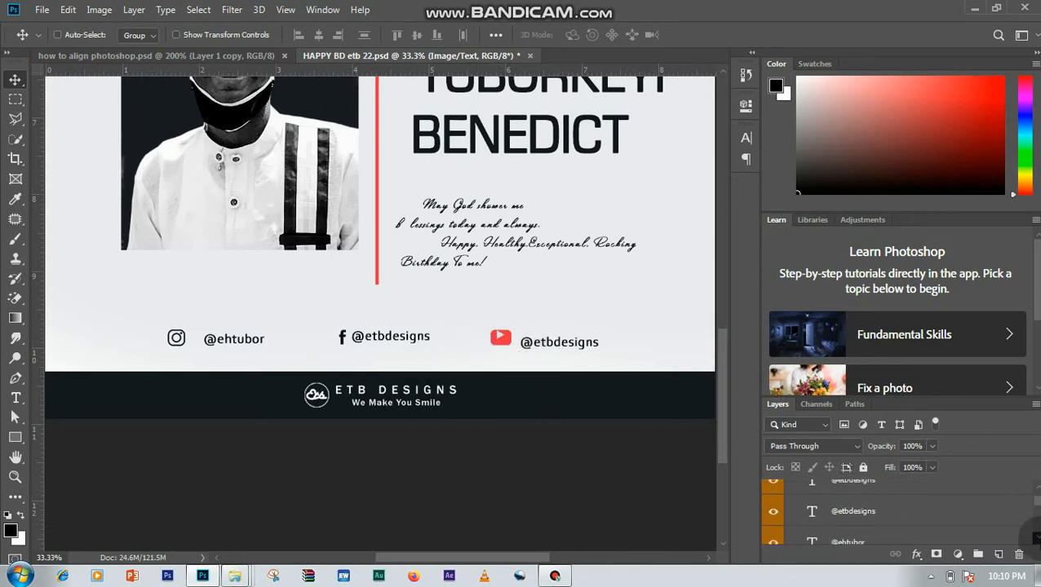
{"action": "scroll", "coordinate": [1032, 527], "scroll_direction": "down", "scroll_amount": 3}
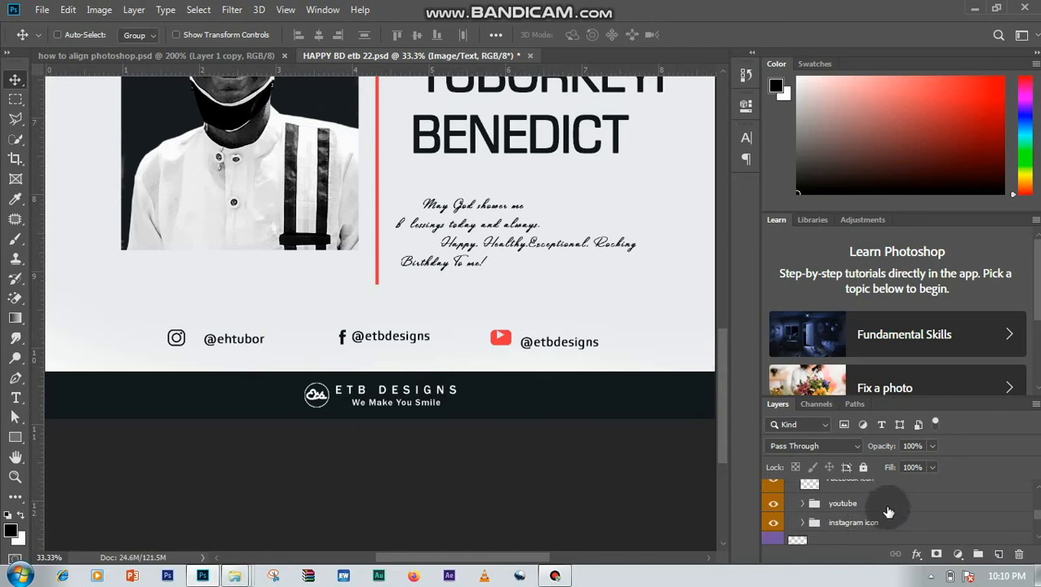
{"action": "left_click", "coordinate": [885, 503]}
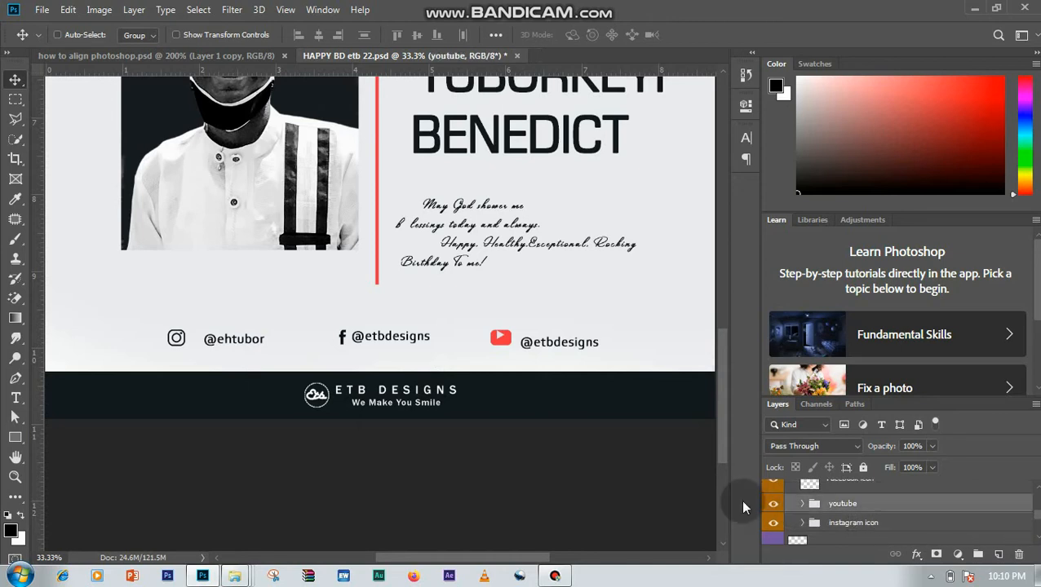
{"action": "left_click", "coordinate": [805, 505]}
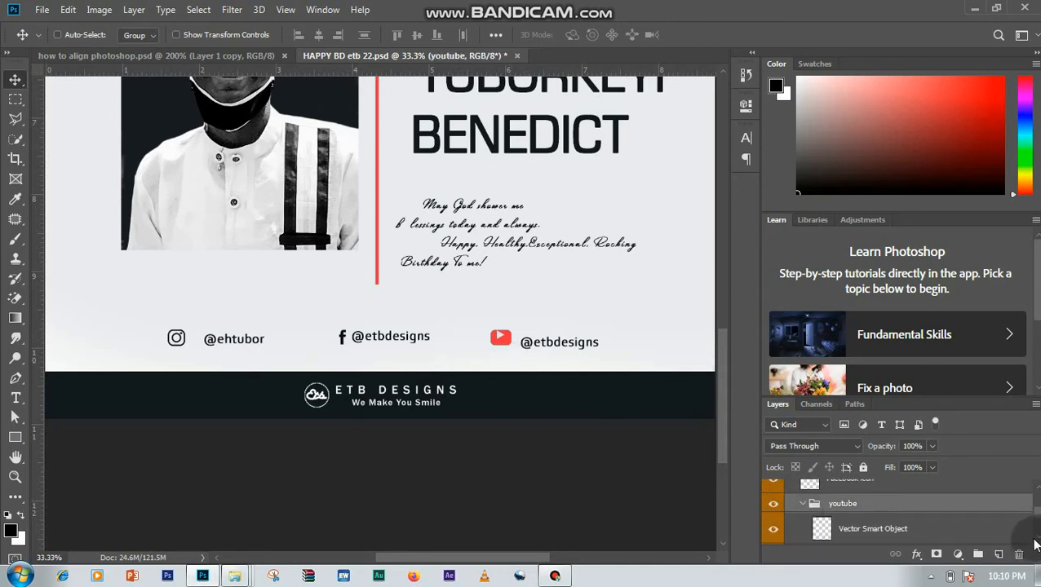
- Align the centers of the YouTube icon's two Vector Smart Object layers and collapse the youtube group
{"action": "scroll", "coordinate": [1011, 530], "scroll_direction": "down", "scroll_amount": 1}
{"action": "left_click", "coordinate": [775, 493]}
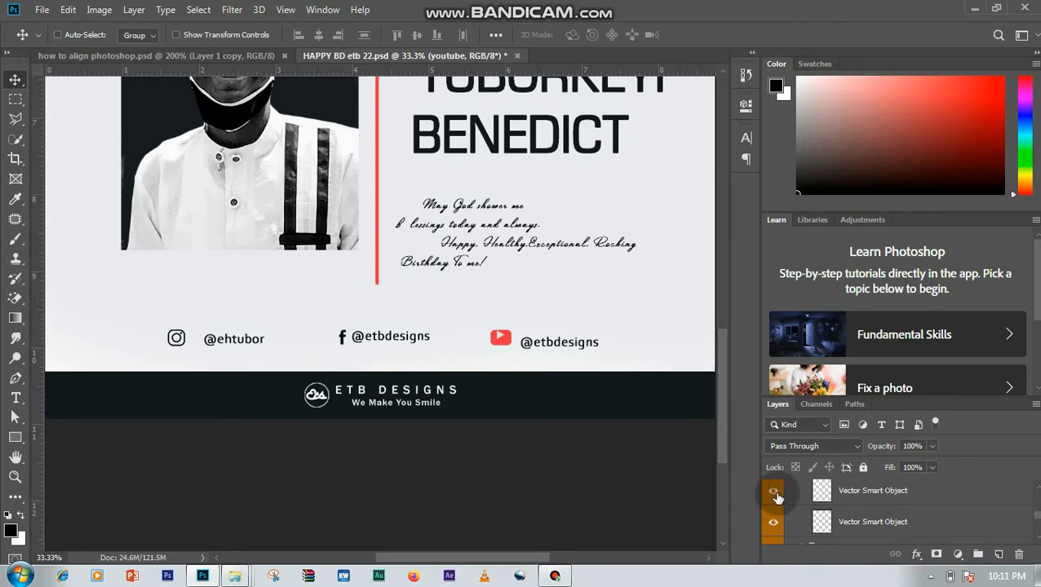
{"action": "left_click", "coordinate": [774, 523]}
{"action": "left_click", "coordinate": [848, 495]}
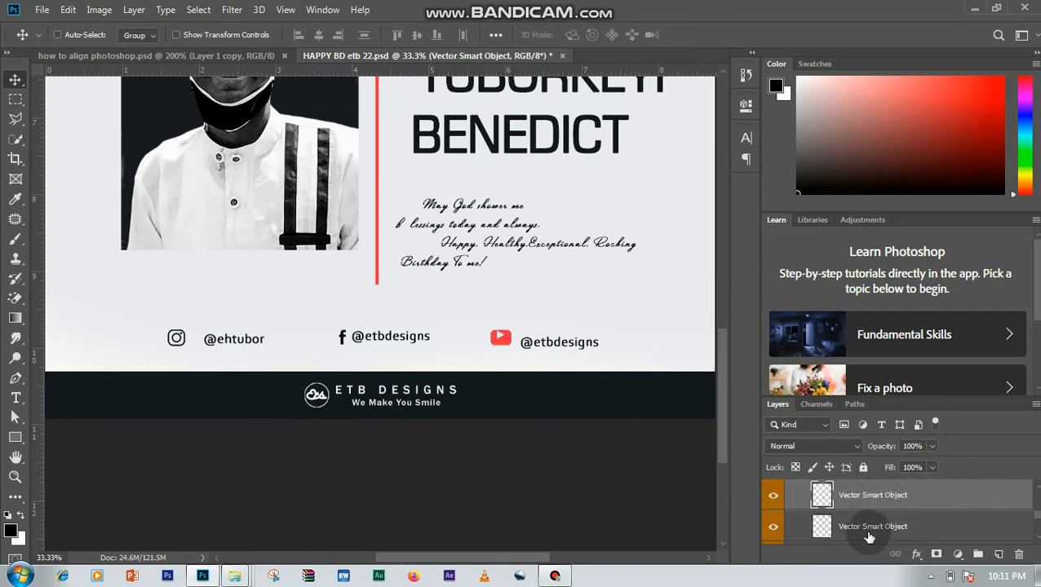
{"action": "left_click", "coordinate": [872, 527], "text": "shift"}
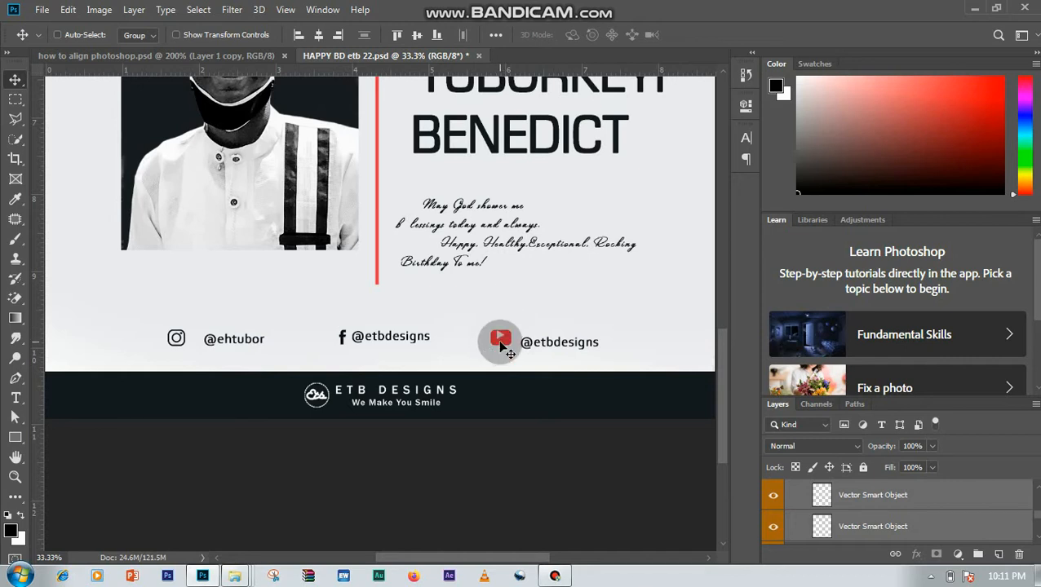
{"action": "left_click", "coordinate": [318, 37]}
{"action": "scroll", "coordinate": [1033, 493], "scroll_direction": "up", "scroll_amount": 2}
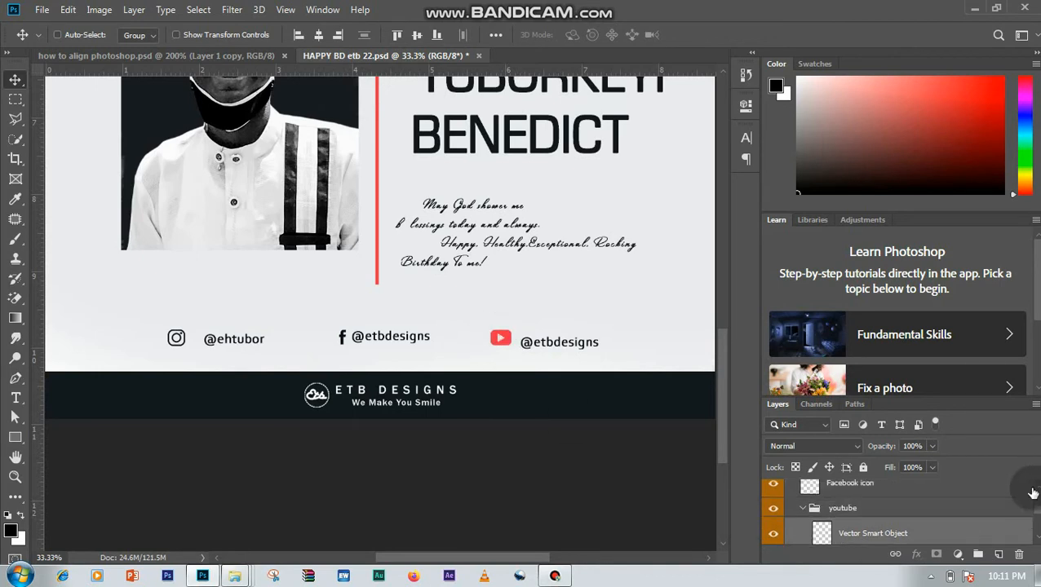
{"action": "left_click", "coordinate": [806, 514]}
{"action": "left_click", "coordinate": [803, 510]}
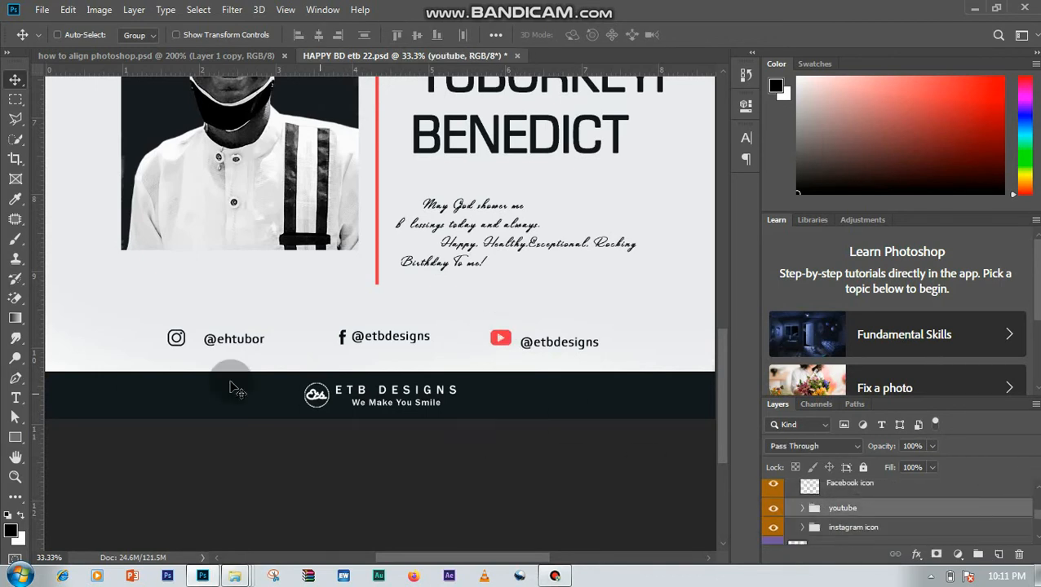
- Align all social media text and icon layers by their vertical centers, checking the row against a temporary horizontal guide
{"action": "left_click_drag", "start_coordinate": [182, 70], "coordinate": [251, 338]}
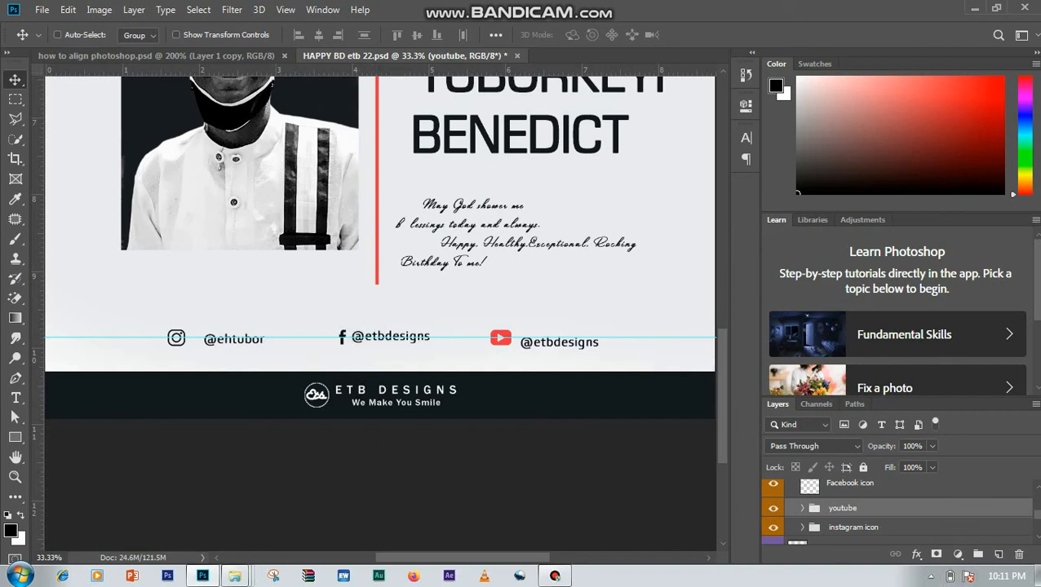
{"action": "left_click_drag", "start_coordinate": [1037, 513], "coordinate": [1037, 495]}
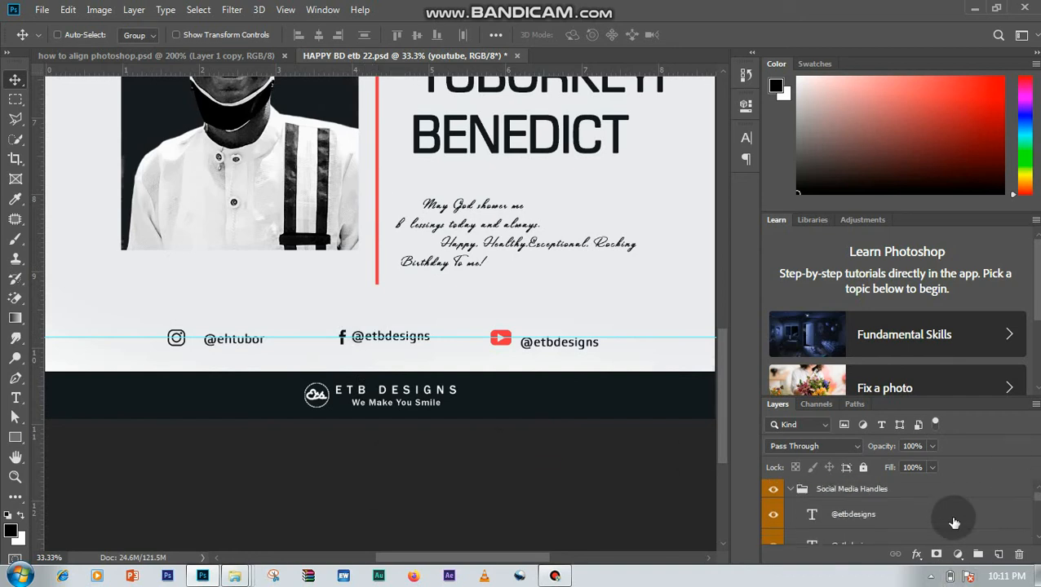
{"action": "left_click", "coordinate": [954, 522]}
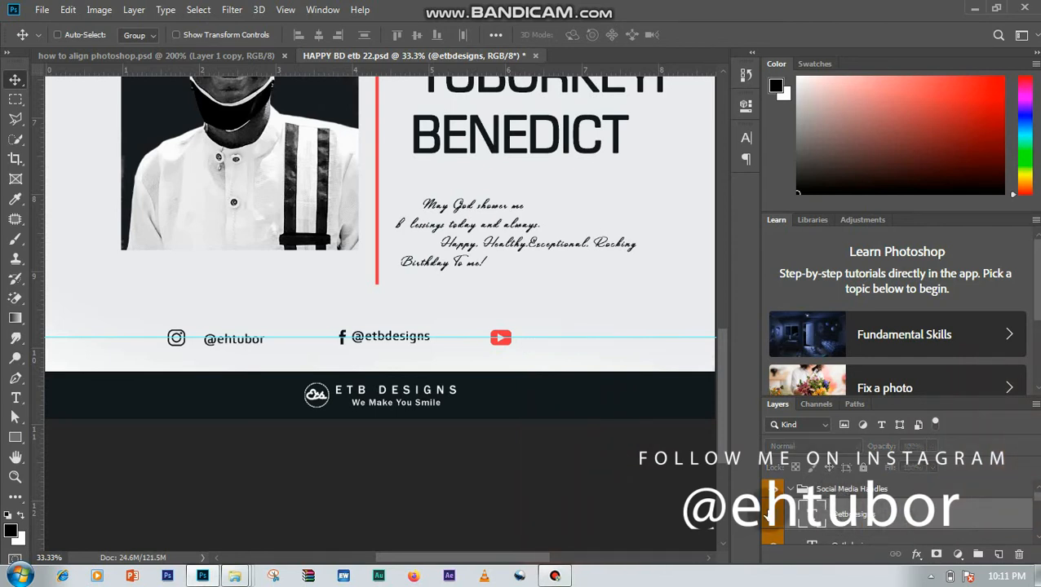
{"action": "scroll", "coordinate": [1037, 536], "scroll_direction": "down", "scroll_amount": 5}
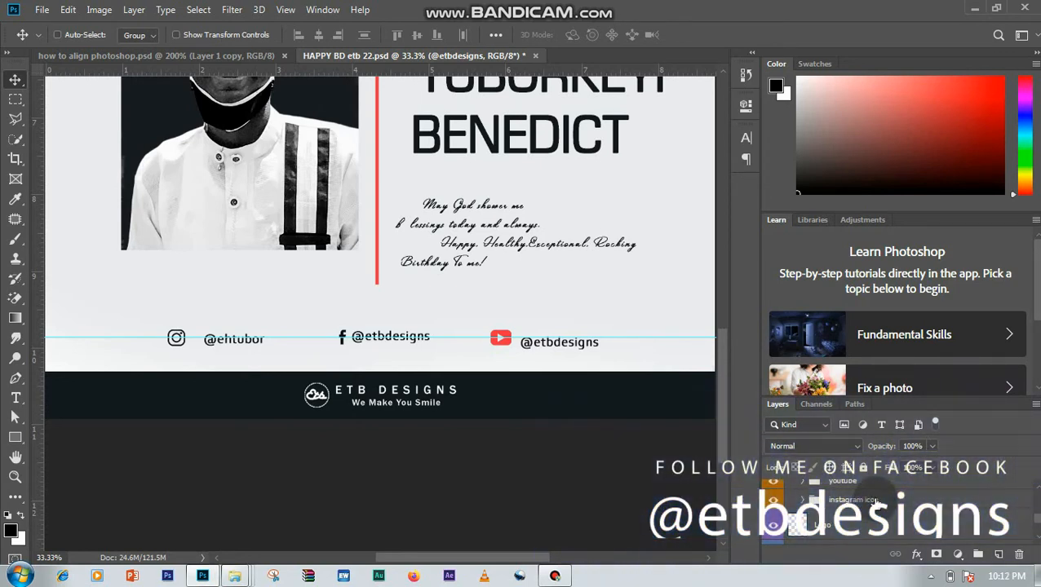
{"action": "left_click", "coordinate": [872, 502], "text": "shift"}
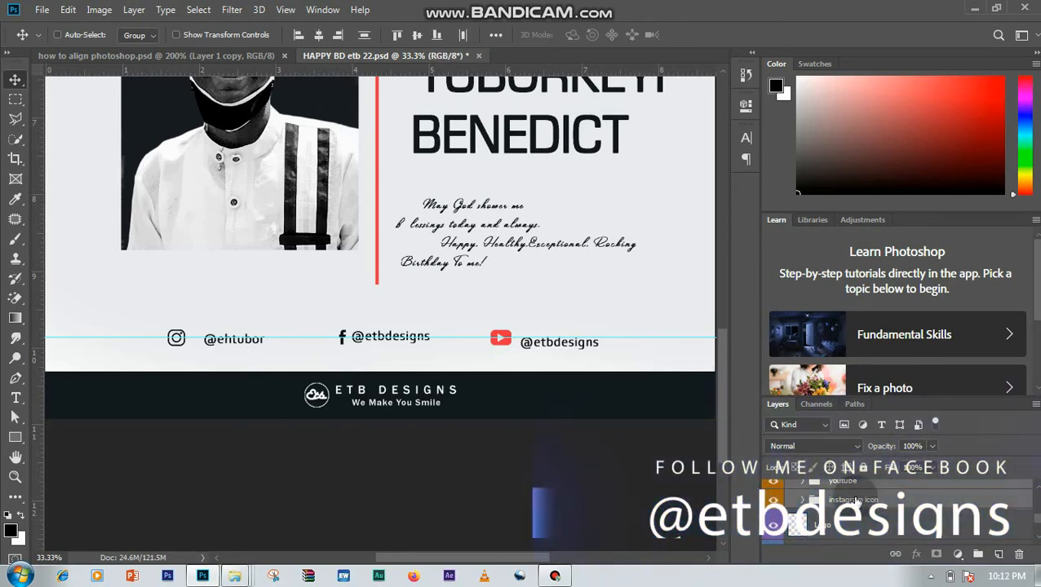
{"action": "left_click", "coordinate": [416, 35]}
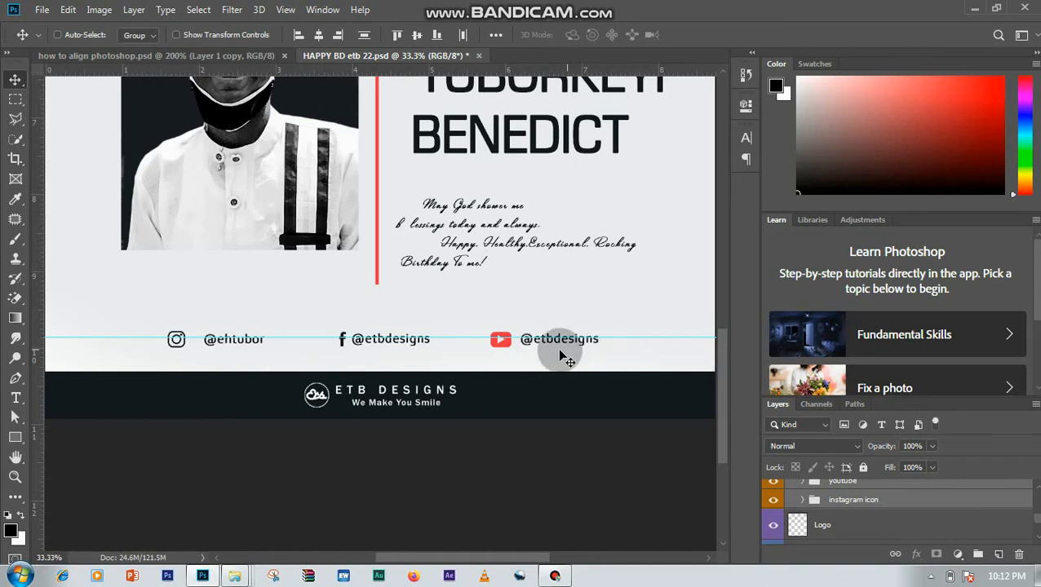
{"action": "left_click_drag", "start_coordinate": [662, 339], "coordinate": [626, 40]}
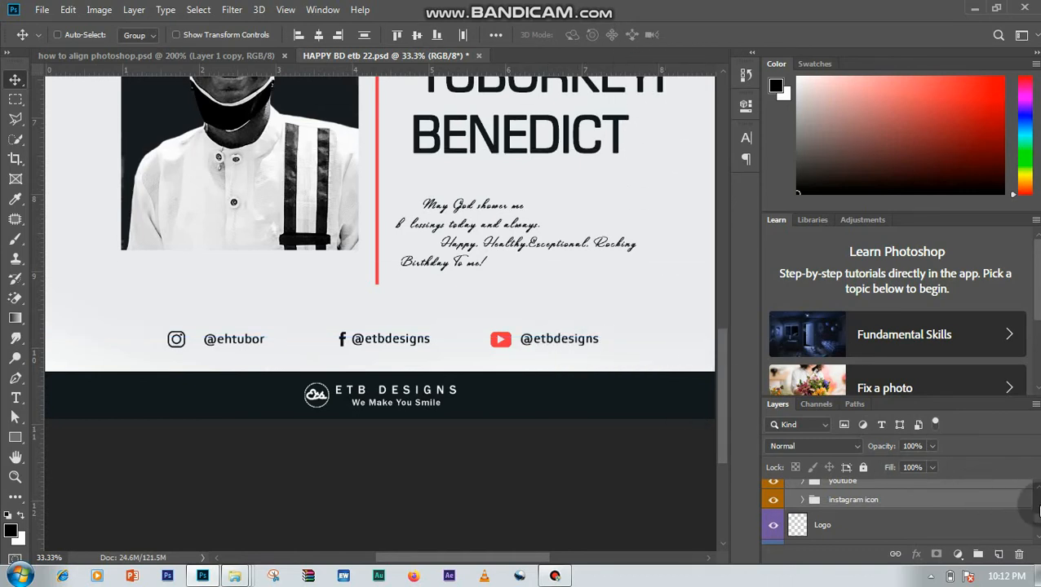
- Nudge the YouTube and Facebook handle texts slightly left, closer to their icons
{"action": "scroll", "coordinate": [1034, 506], "scroll_direction": "up", "scroll_amount": 4}
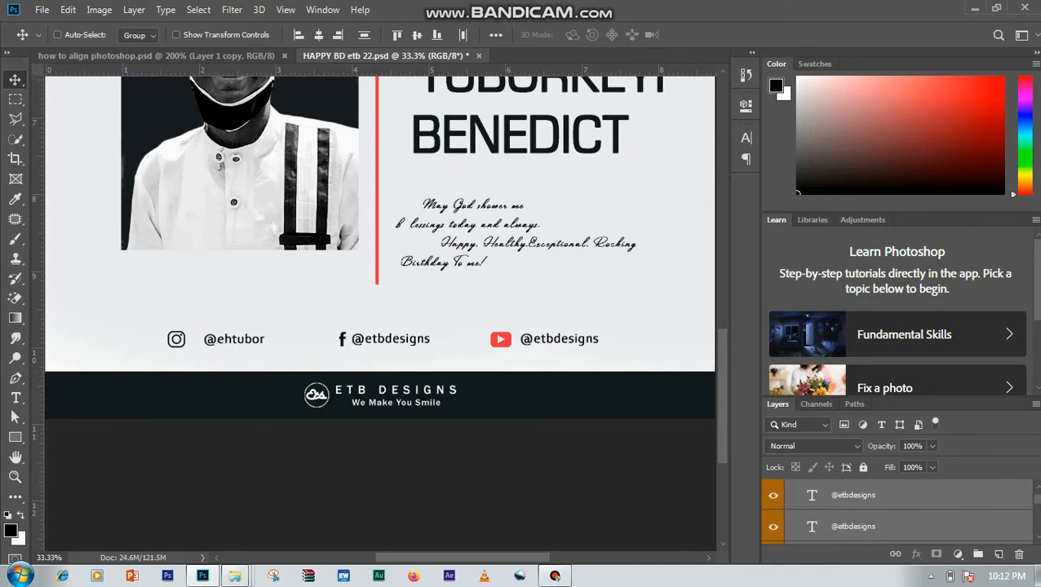
{"action": "scroll", "coordinate": [964, 524], "scroll_direction": "up", "scroll_amount": 1}
{"action": "left_click", "coordinate": [939, 524]}
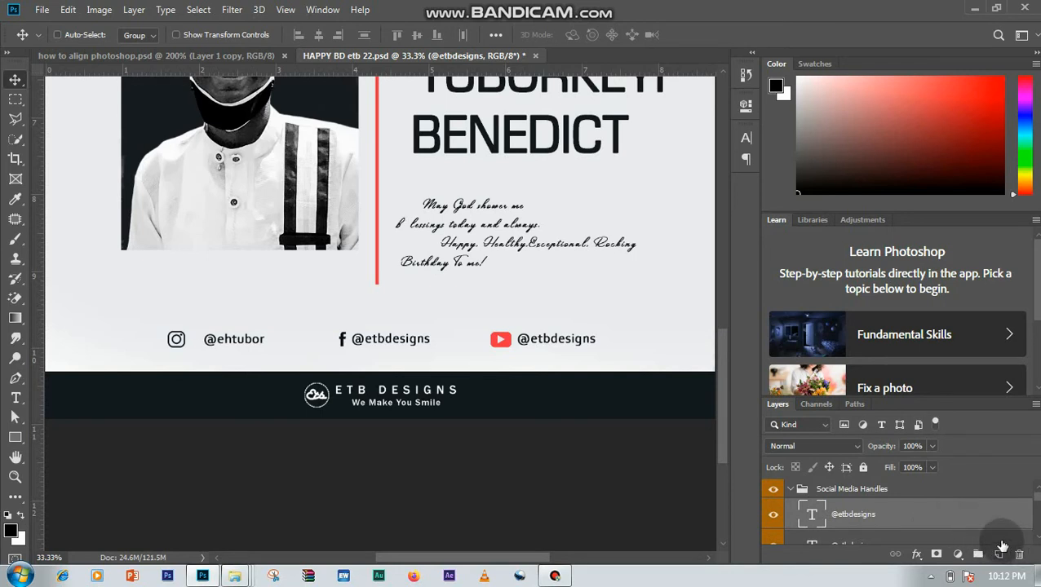
{"action": "left_click_drag", "start_coordinate": [1001, 547], "coordinate": [1001, 546]}
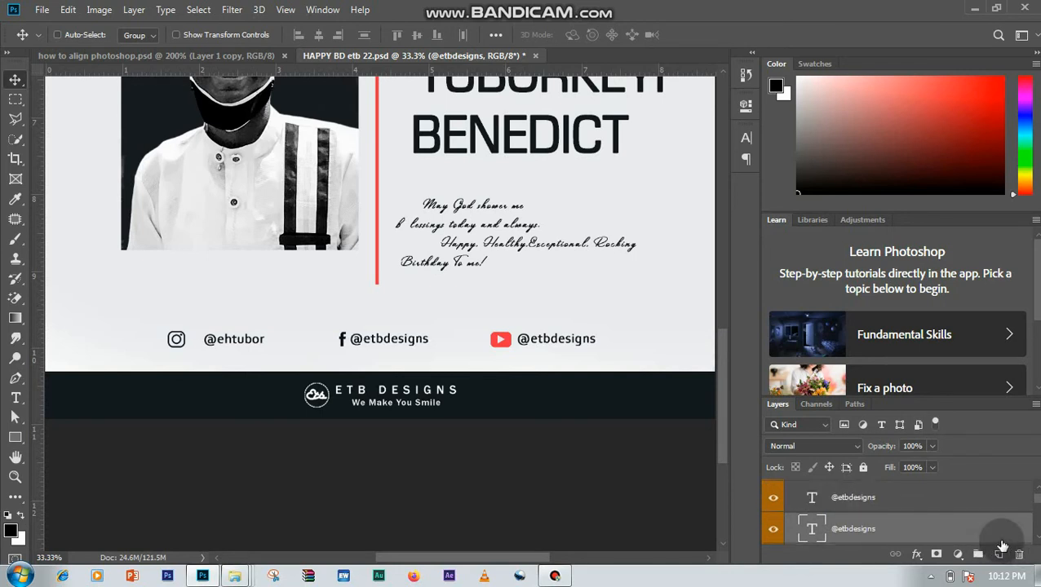
- Nudge the Instagram handle text left until it sits close beside its icon
{"action": "scroll", "coordinate": [1019, 538], "scroll_direction": "down", "scroll_amount": 2}
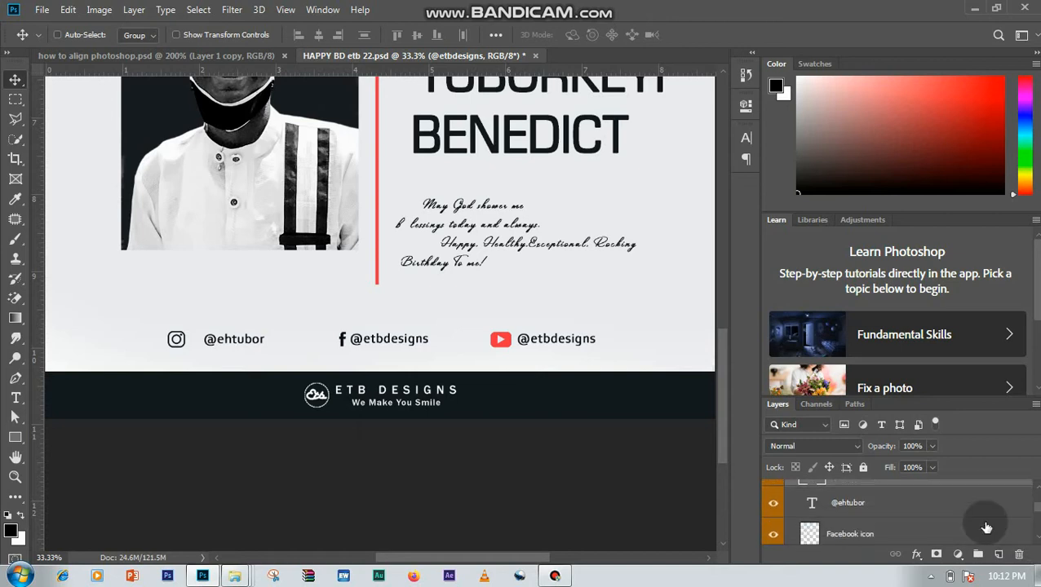
{"action": "left_click", "coordinate": [868, 506]}
{"action": "key", "text": "Left"}
{"action": "key", "text": "Left"}
{"action": "key", "text": "Left"}
{"action": "key", "text": "Left"}
{"action": "key", "text": "Left"}
{"action": "key", "text": "Left"}
{"action": "key", "text": "Left"}
{"action": "key", "text": "Left"}
{"action": "key", "text": "Left"}
{"action": "key", "text": "Left"}
{"action": "key", "text": "Left"}
{"action": "key", "text": "Left"}
{"action": "key", "text": "Left"}
{"action": "key", "text": "Left"}
{"action": "key", "text": "Left"}
{"action": "key", "text": "Left"}
{"action": "key", "text": "Left"}
{"action": "key", "text": "Left"}
{"action": "key", "text": "Left"}
{"action": "key", "text": "Left"}
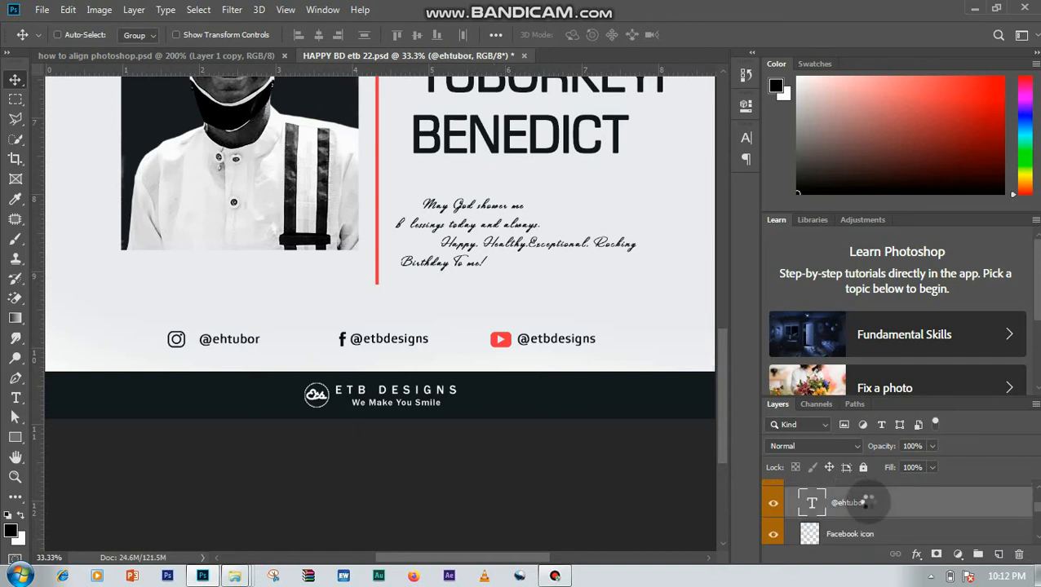
{"action": "key", "text": "Left"}
{"action": "key", "text": "Left"}
{"action": "key", "text": "Left"}
{"action": "key", "text": "Left"}
{"action": "key", "text": "Left"}
{"action": "key", "text": "Left"}
{"action": "key", "text": "Left"}
{"action": "key", "text": "Left"}
{"action": "key", "text": "Left"}
{"action": "key", "text": "Left"}
{"action": "key", "text": "Left"}
{"action": "key", "text": "Left"}
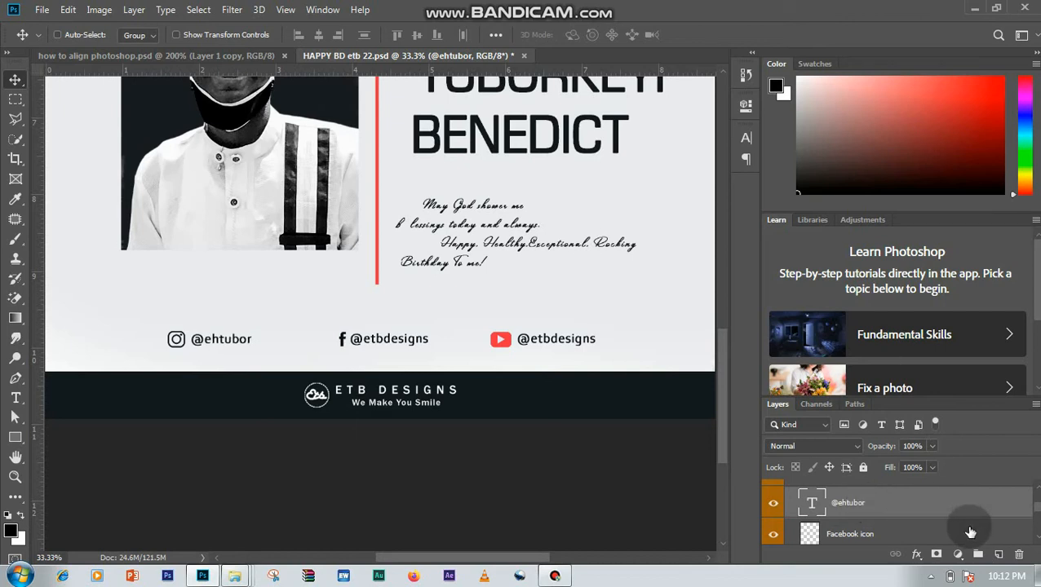
- Toggle the visibility of Group 9, Group 10 and Group 11 to check which icon and handle each one holds
{"action": "left_click", "coordinate": [472, 228]}
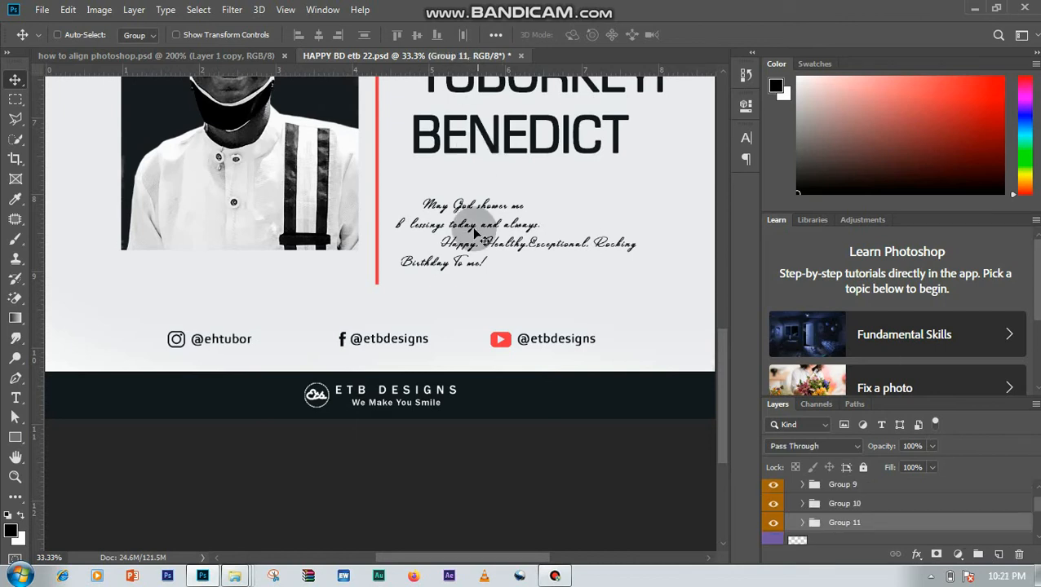
{"action": "left_click", "coordinate": [561, 373]}
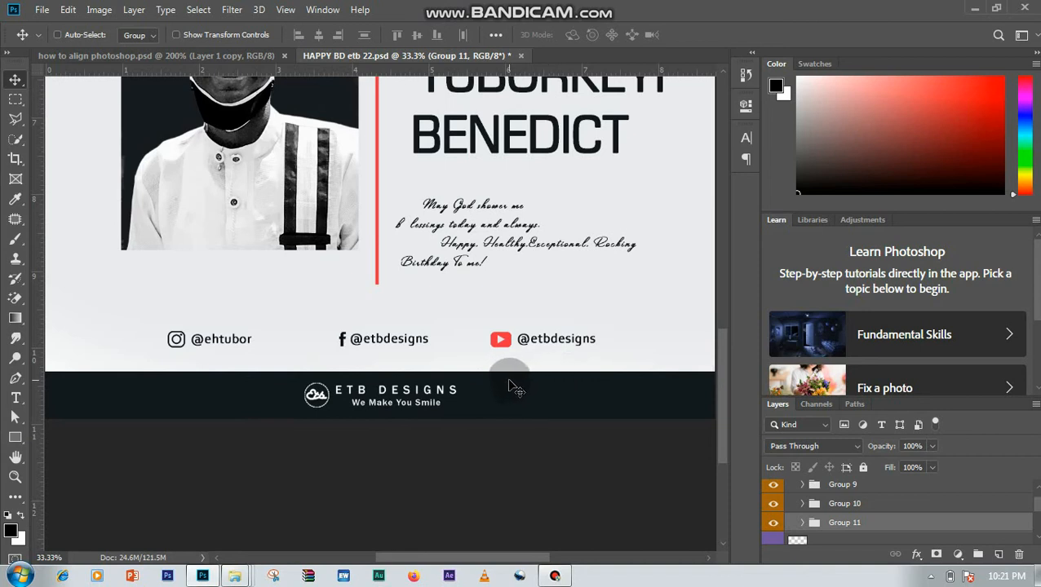
{"action": "left_click", "coordinate": [775, 489]}
{"action": "left_click", "coordinate": [776, 490]}
{"action": "left_click", "coordinate": [773, 503]}
{"action": "left_click", "coordinate": [773, 503]}
{"action": "left_click", "coordinate": [773, 526]}
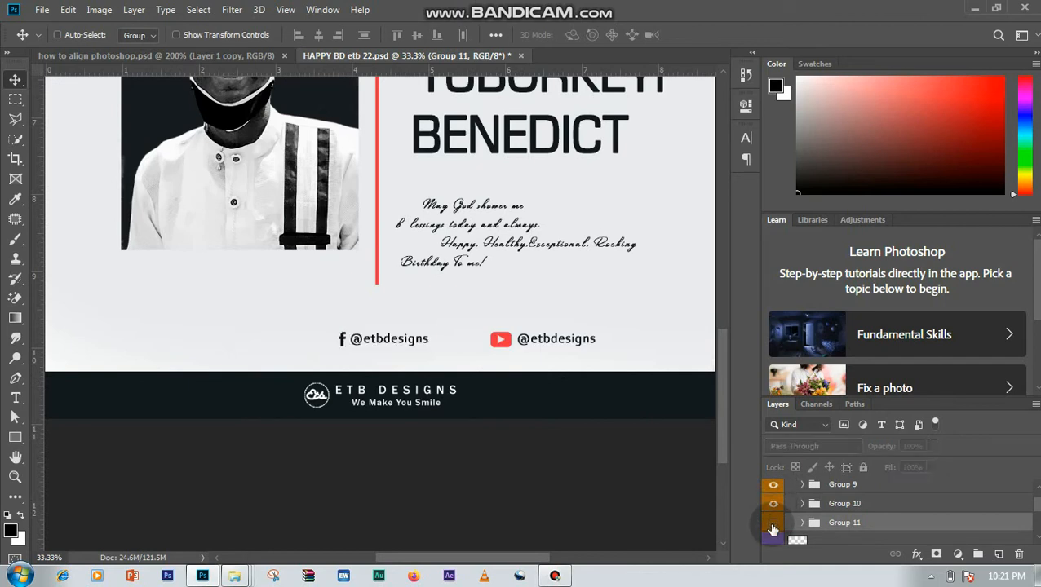
{"action": "left_click", "coordinate": [773, 526]}
{"action": "left_click", "coordinate": [381, 295]}
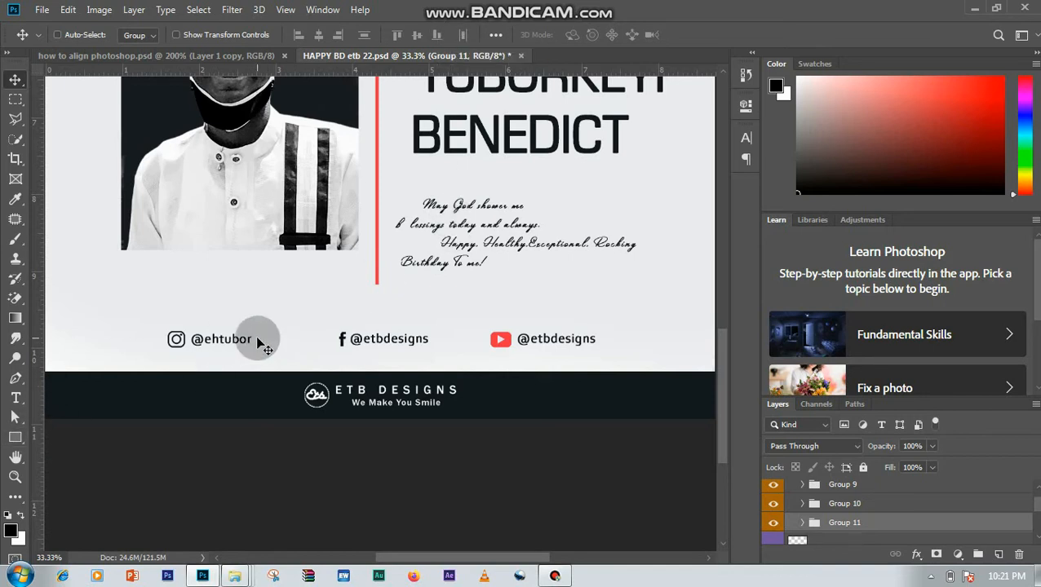
- Select Group 9, Group 10 and Group 11 together and distribute them horizontally with even spacing
{"action": "left_click", "coordinate": [874, 486]}
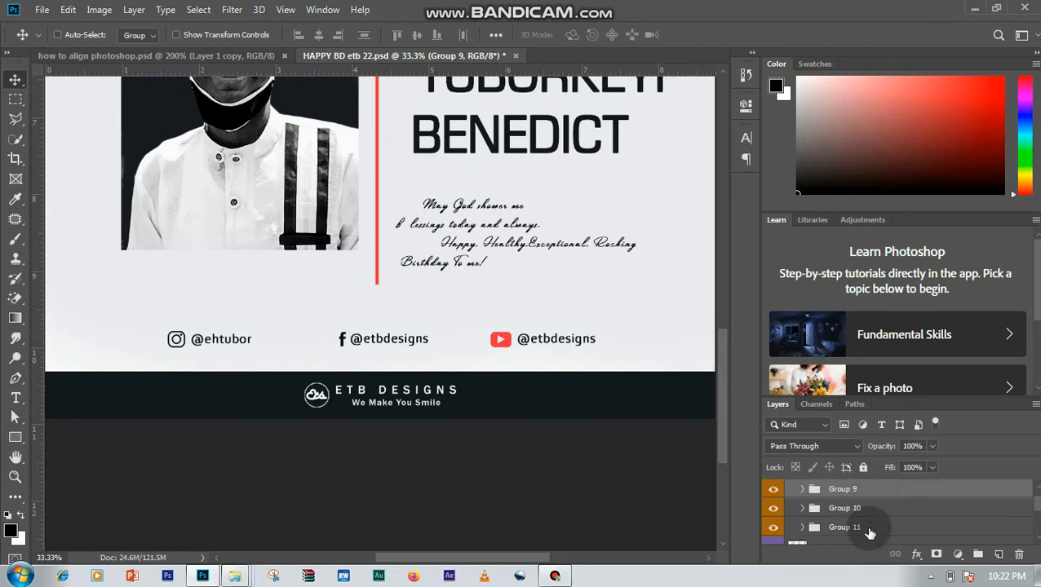
{"action": "left_click", "coordinate": [869, 527], "text": "shift"}
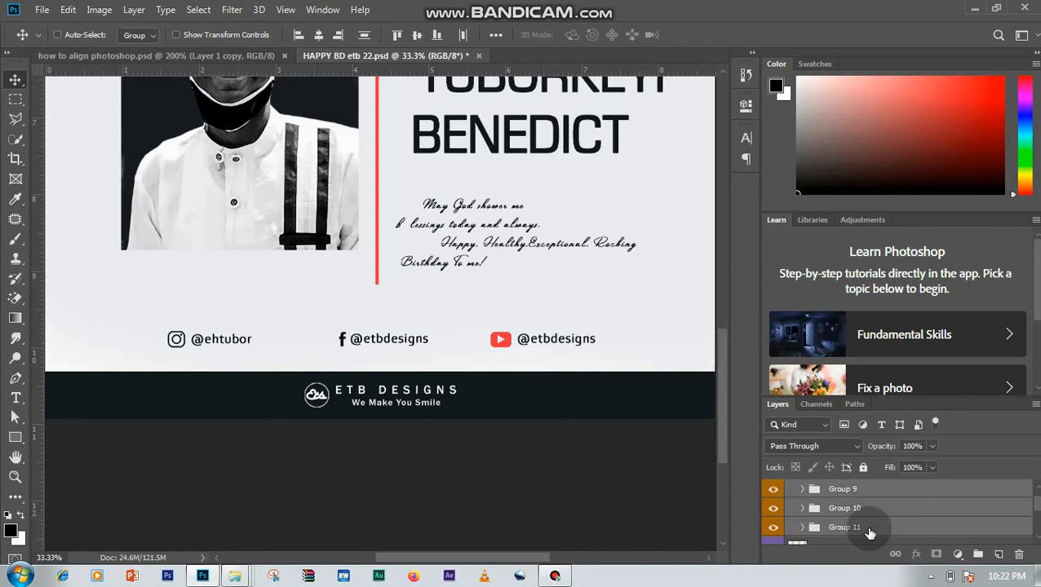
{"action": "left_click", "coordinate": [462, 36]}
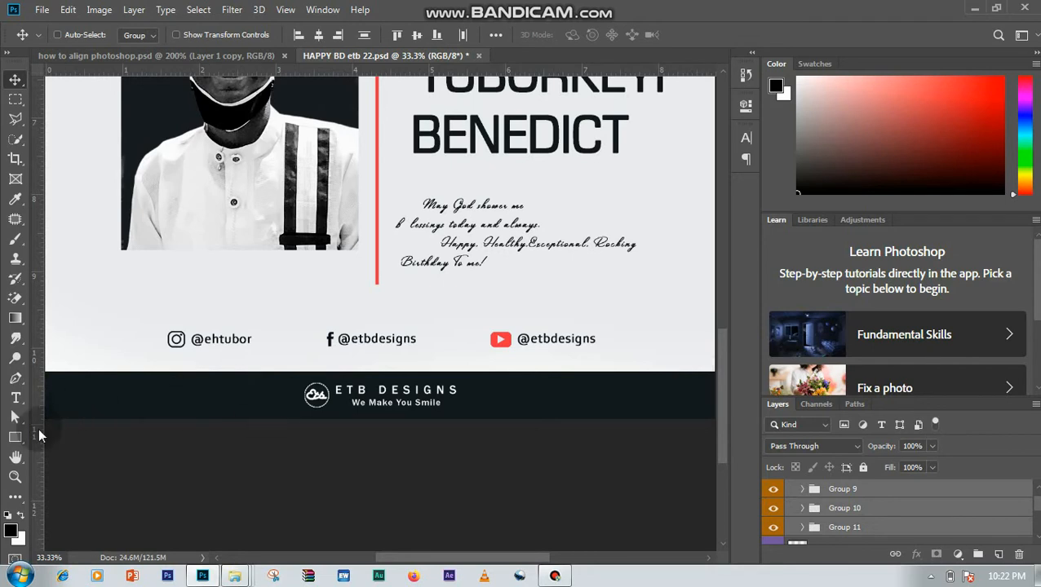
- Compare the two gaps between the handles using a temporary black rectangle of about 296 × 127 px, and delete it
{"action": "left_click", "coordinate": [8, 438]}
{"action": "left_click", "coordinate": [64, 437]}
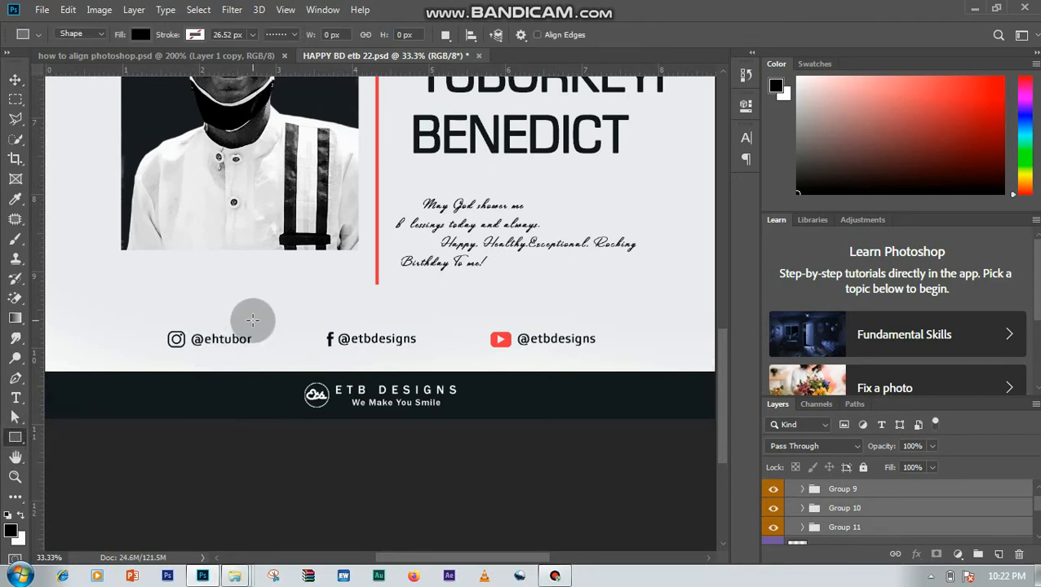
{"action": "left_click_drag", "start_coordinate": [251, 320], "coordinate": [328, 356]}
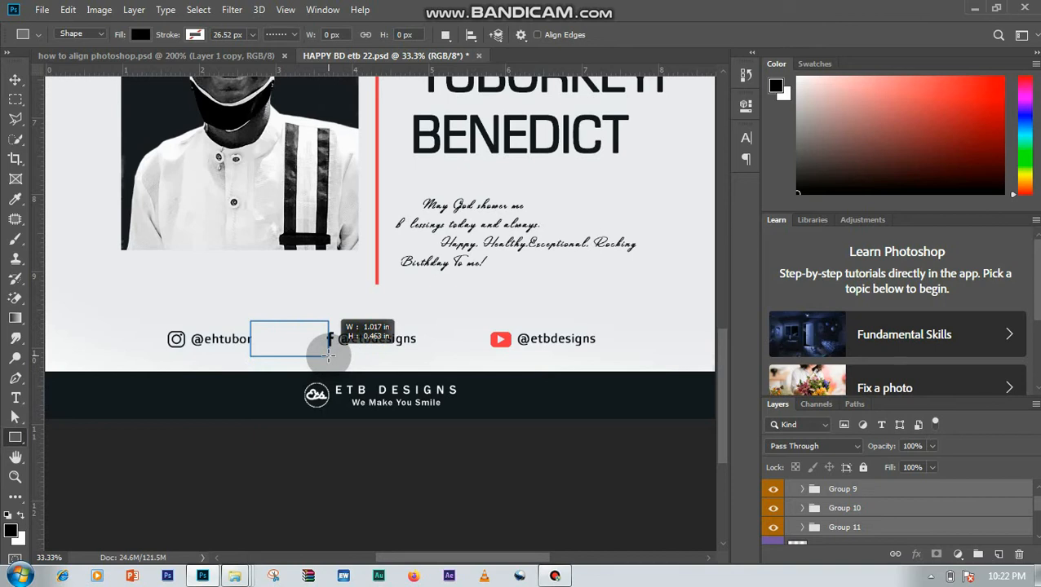
{"action": "left_click_drag", "start_coordinate": [329, 355], "coordinate": [326, 354]}
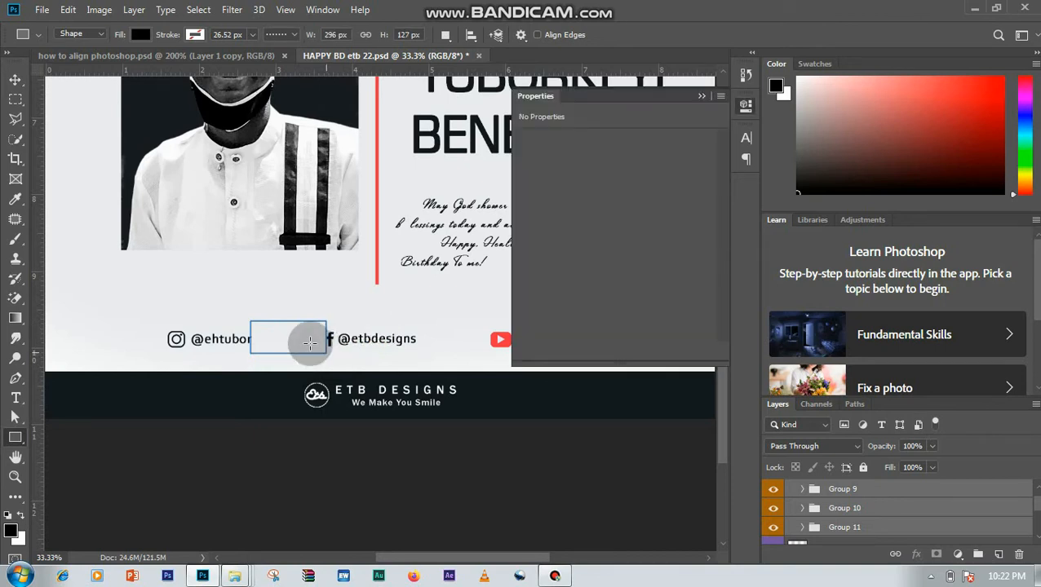
{"action": "left_click", "coordinate": [15, 79]}
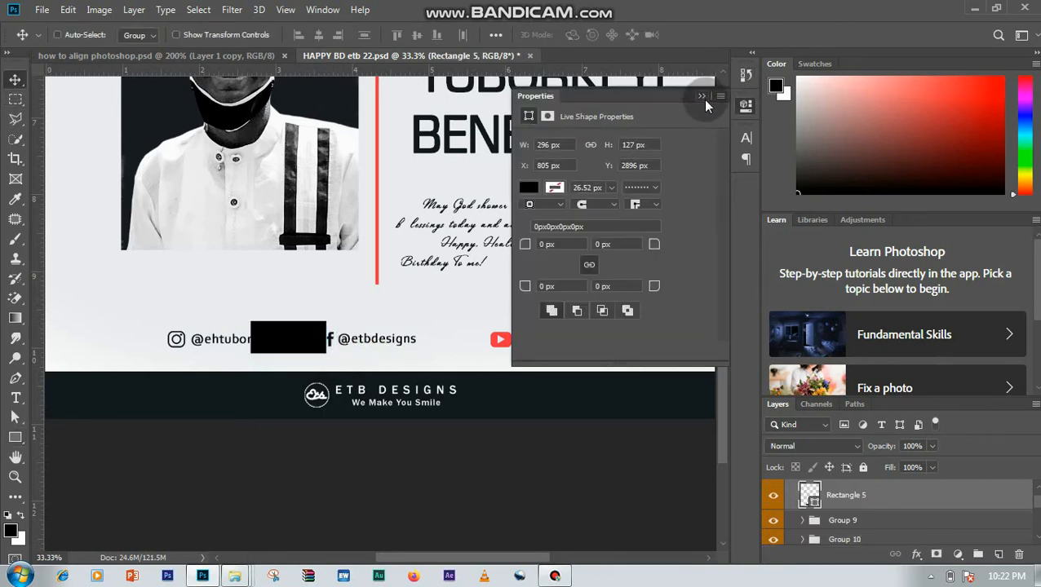
{"action": "left_click", "coordinate": [701, 96]}
{"action": "left_click_drag", "start_coordinate": [300, 346], "coordinate": [464, 350]}
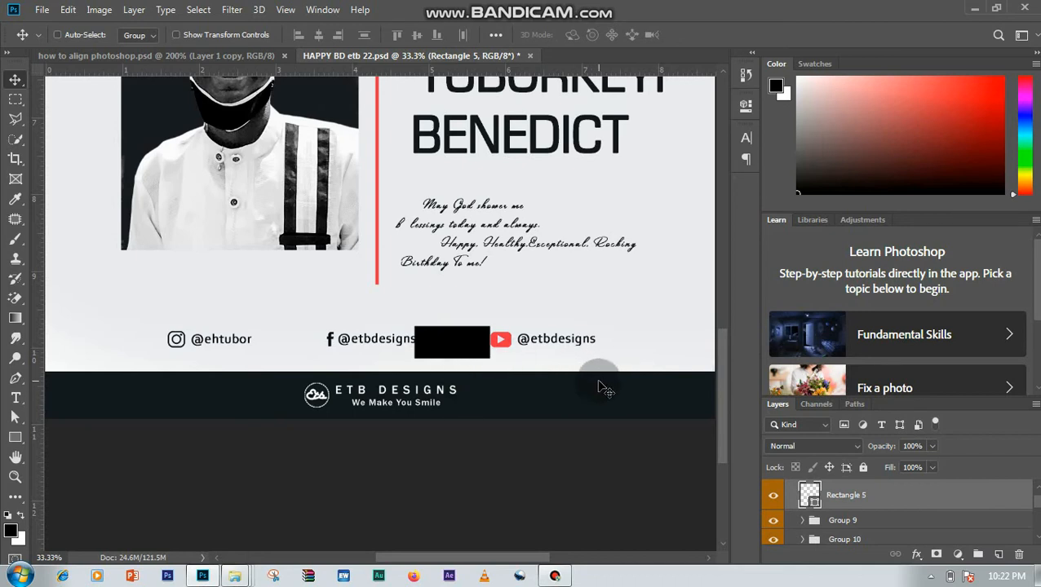
{"action": "key", "text": "Delete"}
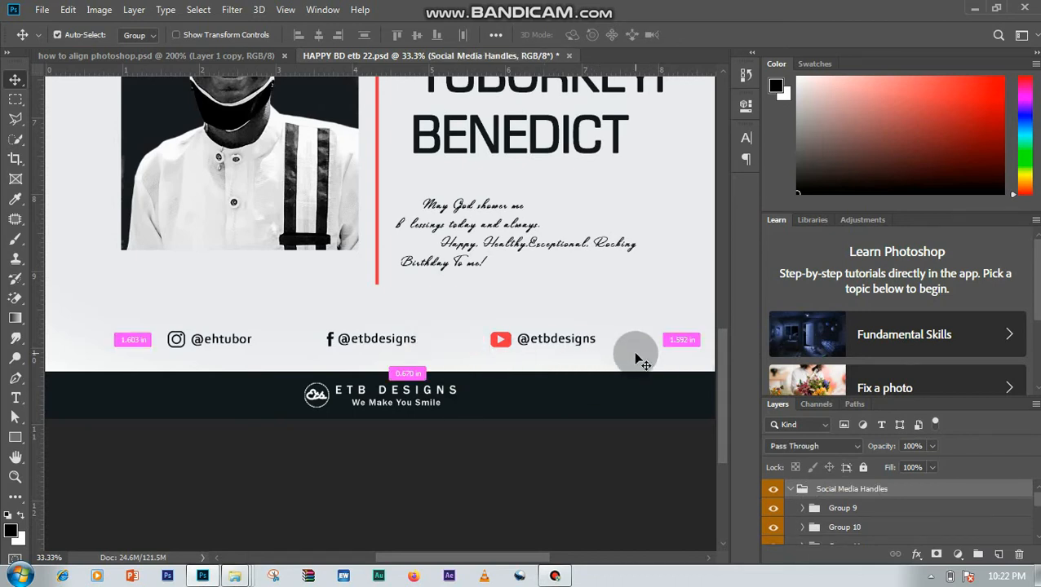
- Collapse the Social Media Handles group and toggle its visibility to check its contents against the whole flyer
{"action": "key", "text": "ctrl+minus"}
{"action": "key", "text": "ctrl+minus"}
{"action": "key", "text": "ctrl+minus"}
{"action": "key", "text": "ctrl+plus"}
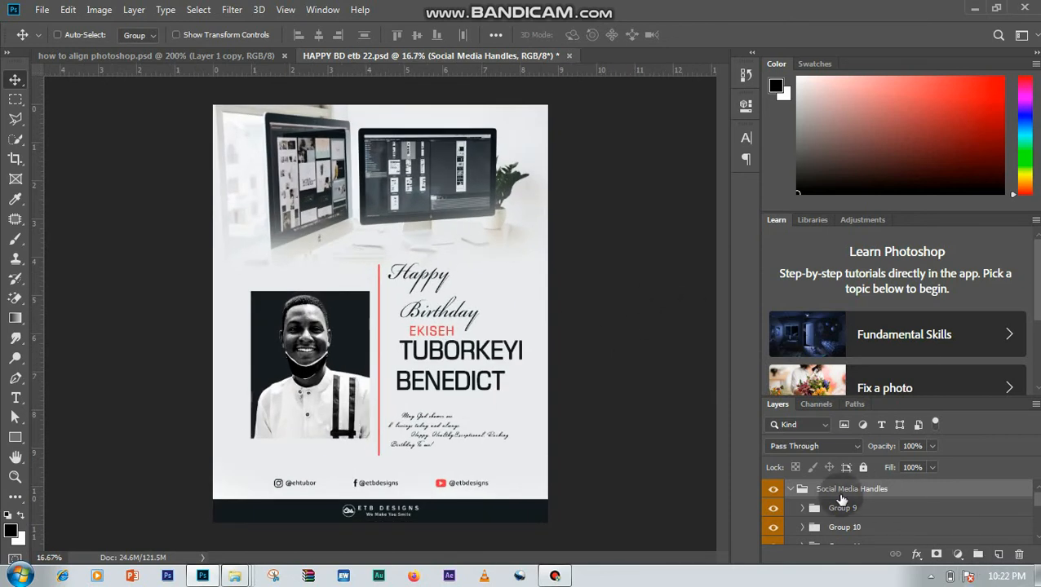
{"action": "left_click", "coordinate": [787, 489]}
{"action": "left_click", "coordinate": [772, 489]}
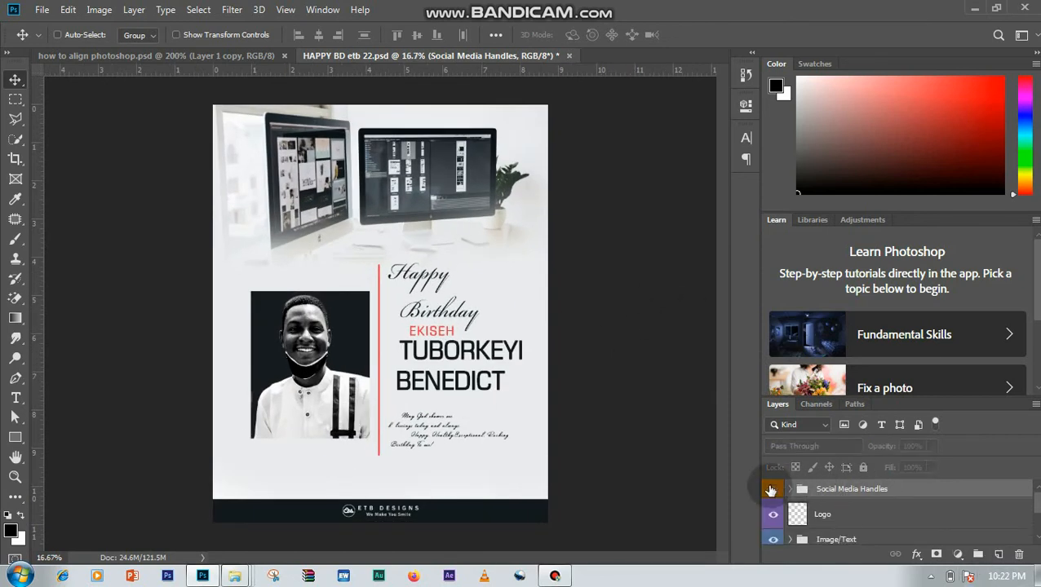
{"action": "left_click", "coordinate": [772, 489]}
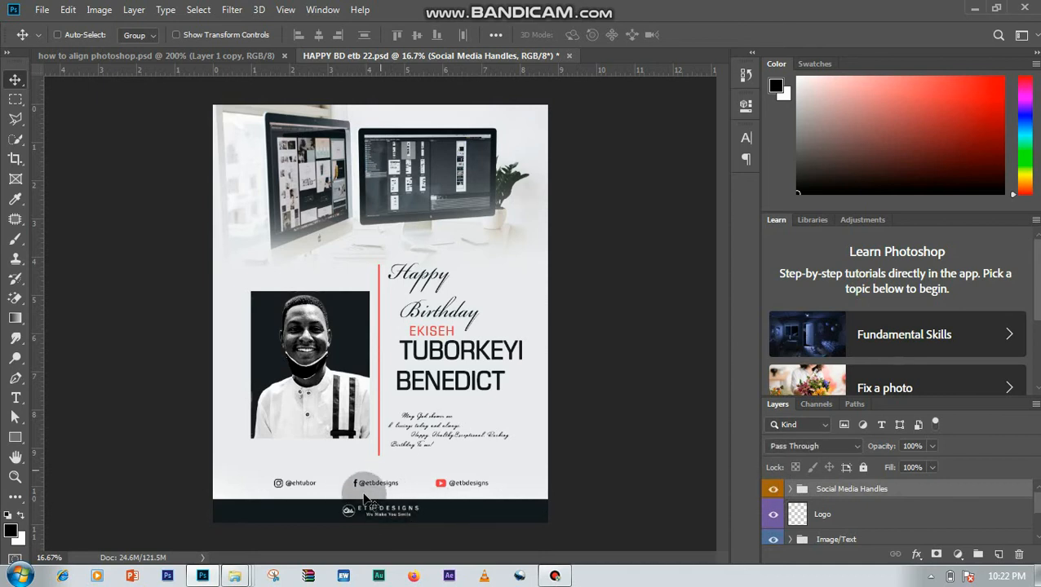
- Add a new layer above the Logo layer and make a rectangular selection across the full flyer width around the social media handles
{"action": "left_click", "coordinate": [920, 512]}
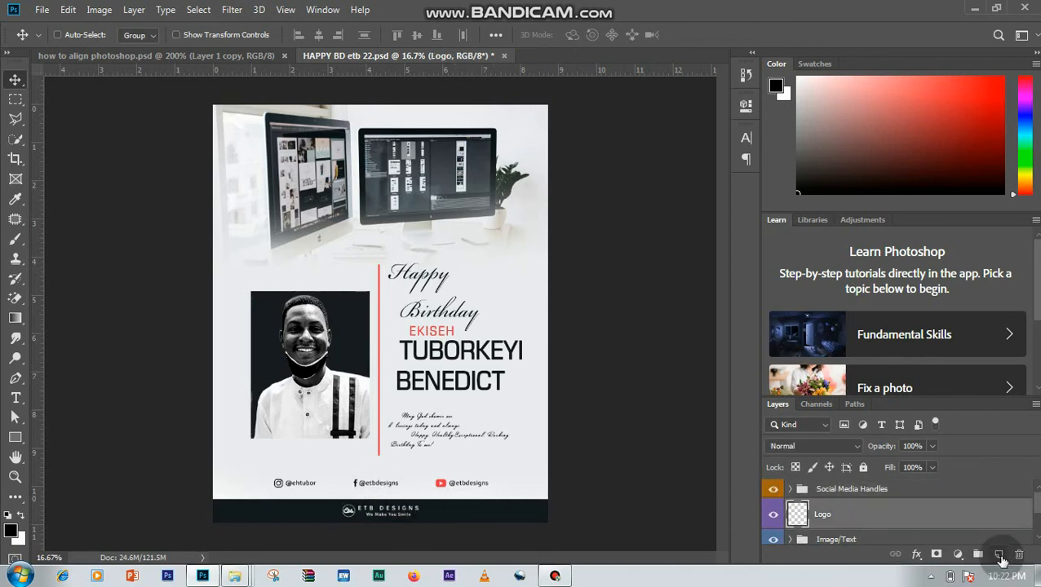
{"action": "left_click", "coordinate": [997, 556]}
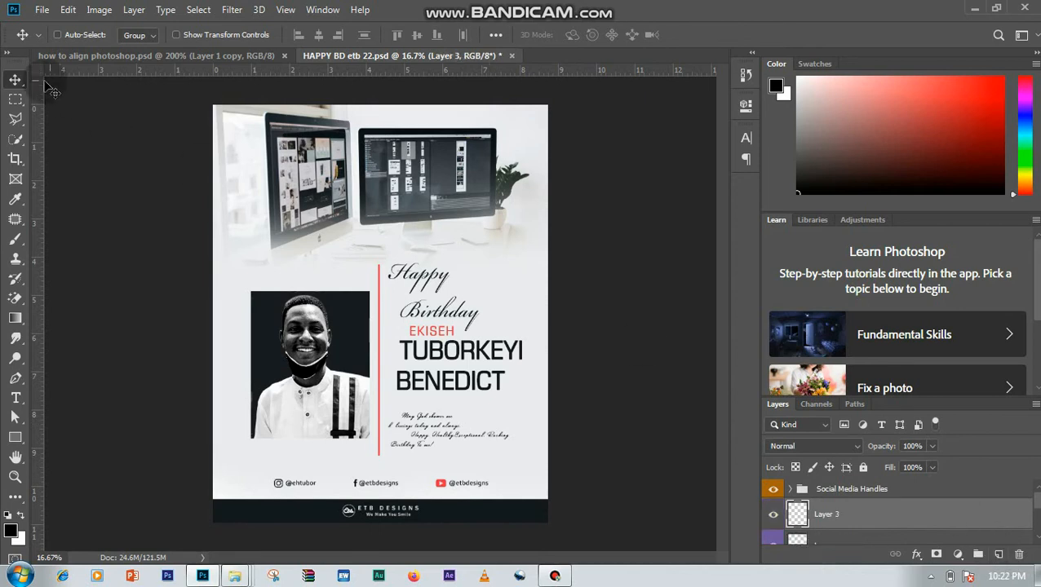
{"action": "left_click", "coordinate": [23, 95]}
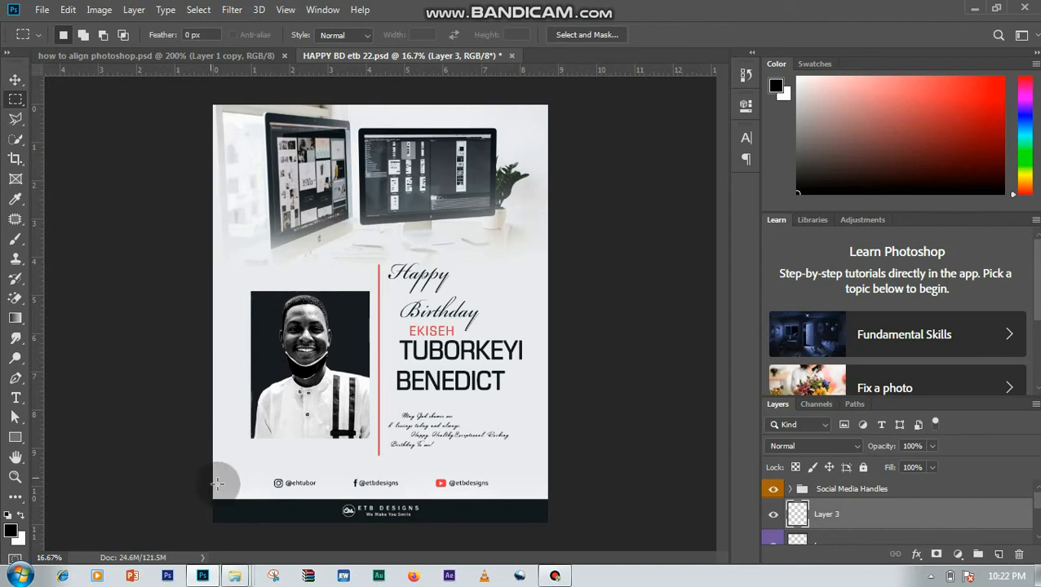
{"action": "left_click_drag", "start_coordinate": [209, 471], "coordinate": [557, 494]}
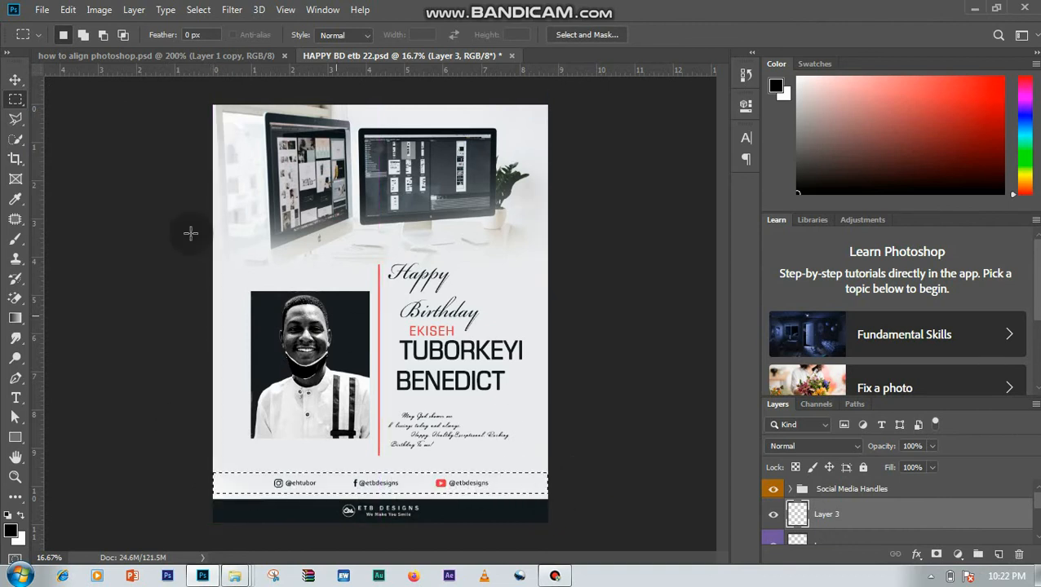
{"action": "left_click", "coordinate": [16, 80]}
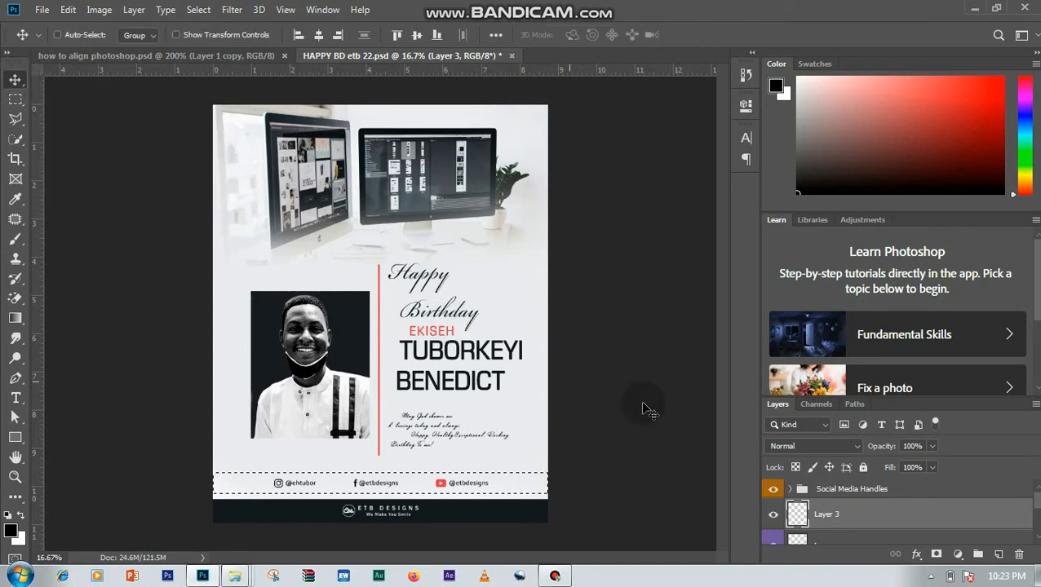
- Select the Social Media Handles group together with the new empty layer and center them horizontally within the selection
{"action": "left_click", "coordinate": [783, 493]}
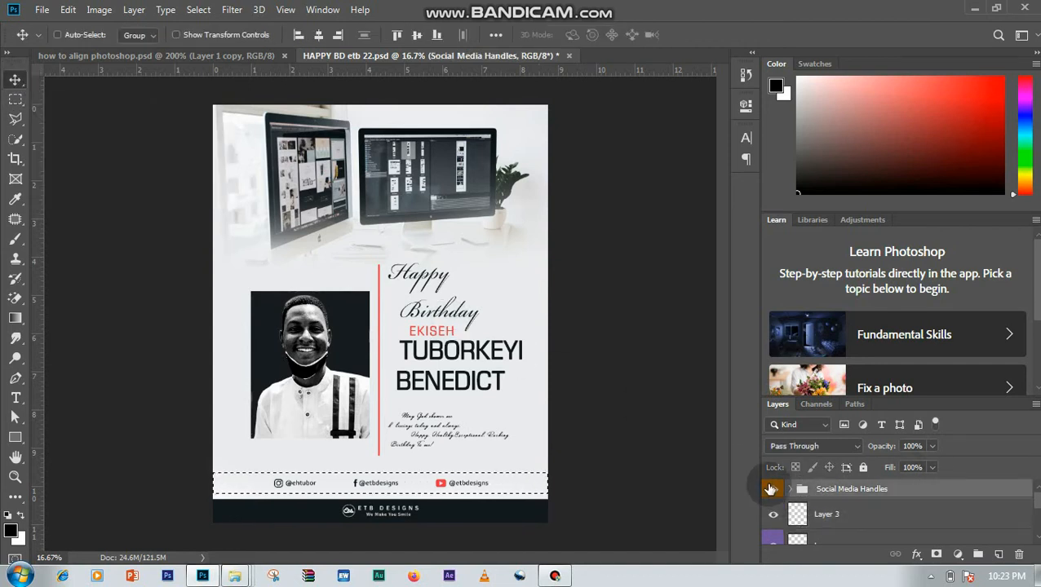
{"action": "left_click", "coordinate": [773, 490]}
{"action": "left_click", "coordinate": [772, 490]}
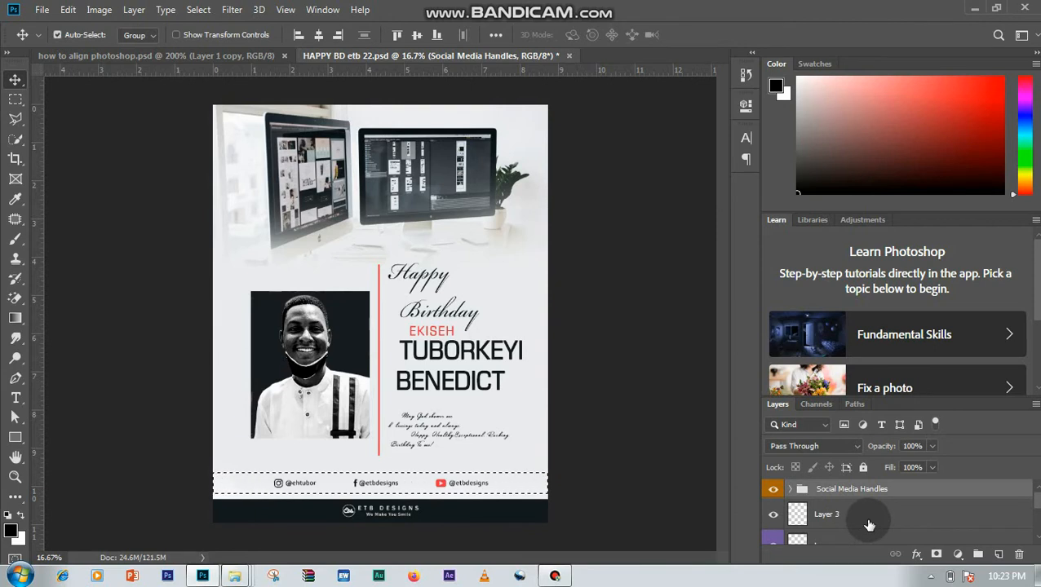
{"action": "left_click", "coordinate": [869, 525], "text": "ctrl"}
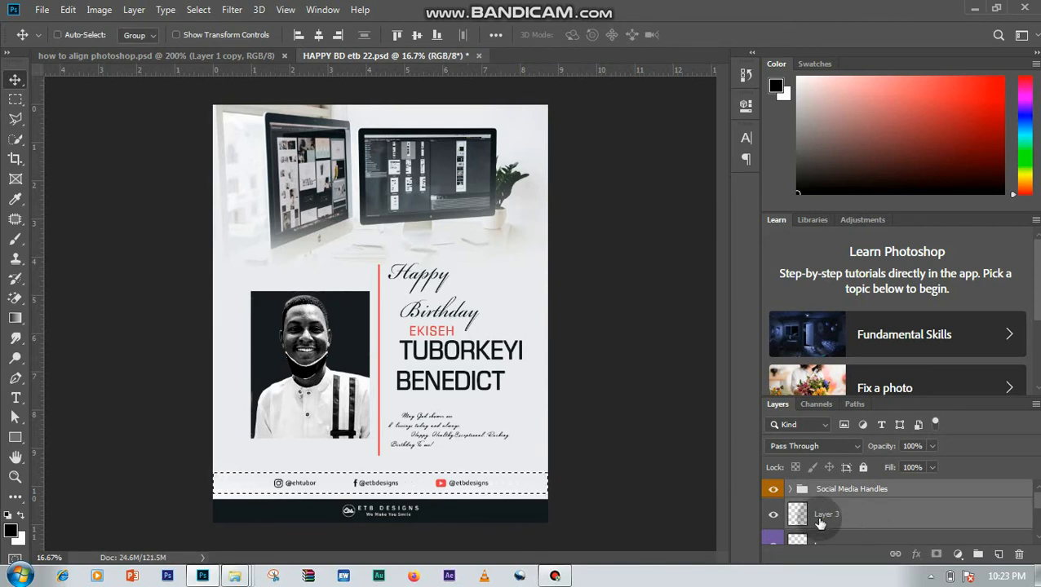
{"action": "left_click", "coordinate": [318, 36]}
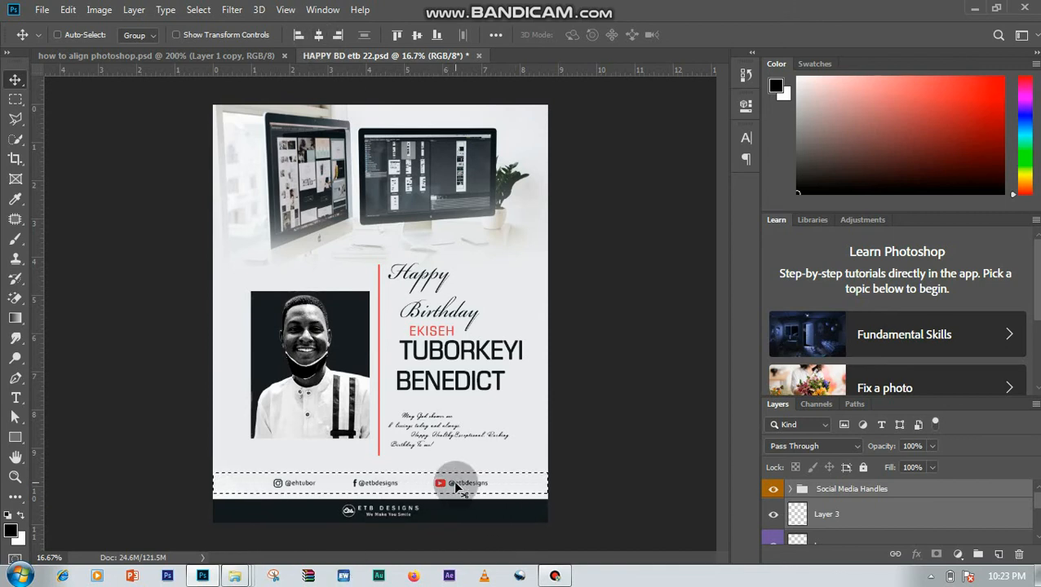
- Clear the selection and delete the temporary empty layer above the Logo layer
{"action": "key", "text": "ctrl+d"}
{"action": "left_click", "coordinate": [861, 523]}
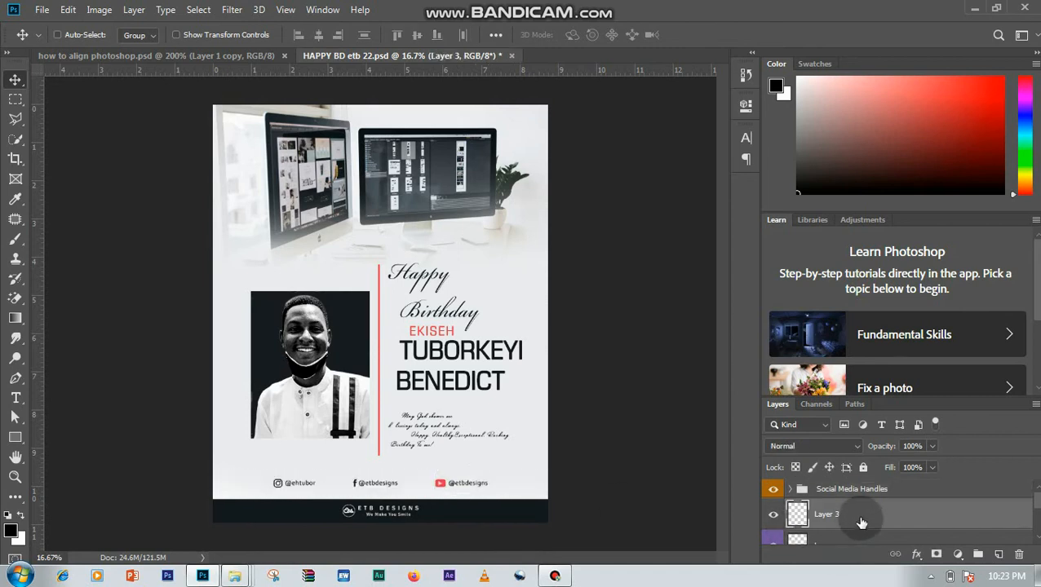
{"action": "key", "text": "Delete"}
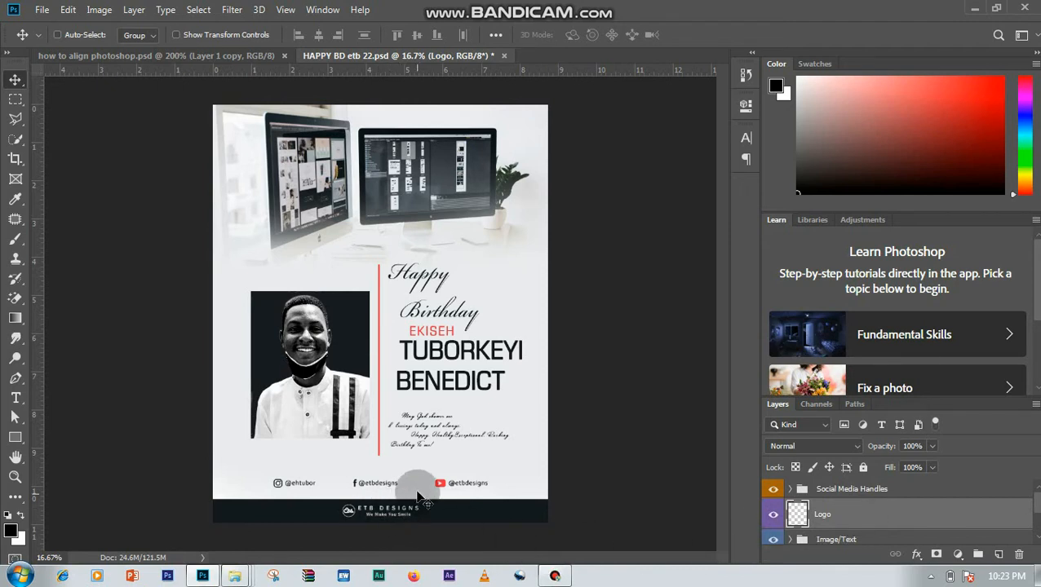
{"action": "left_click", "coordinate": [436, 10]}
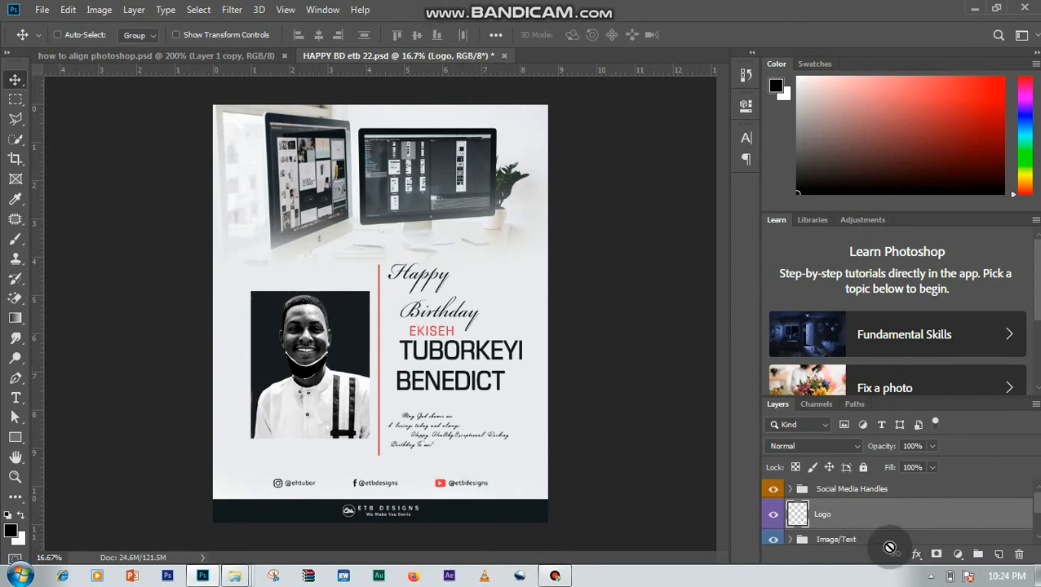
- Toggle the visibility of the Image/Text group and its Text subgroup to check which flyer elements each one holds
{"action": "left_click", "coordinate": [887, 545]}
{"action": "left_click", "coordinate": [773, 535]}
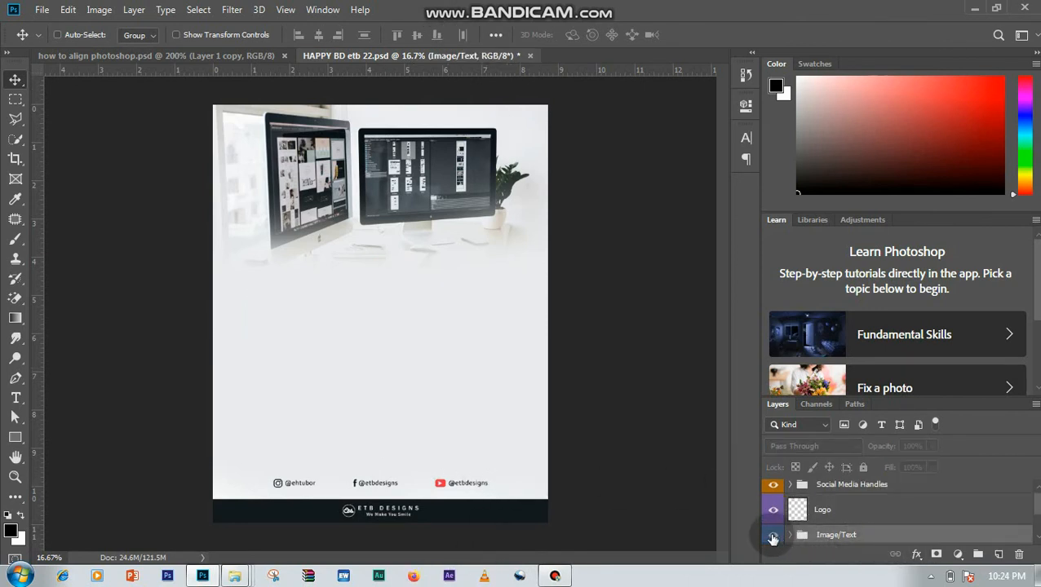
{"action": "left_click", "coordinate": [773, 535]}
{"action": "scroll", "coordinate": [822, 505], "scroll_direction": "down", "scroll_amount": 1}
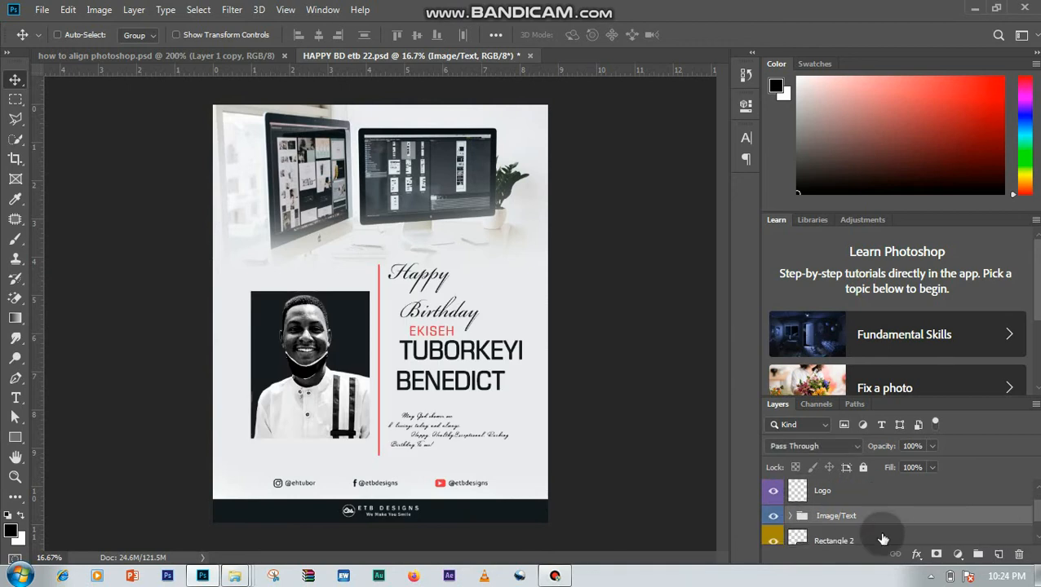
{"action": "left_click", "coordinate": [788, 517]}
{"action": "left_click", "coordinate": [1034, 537]}
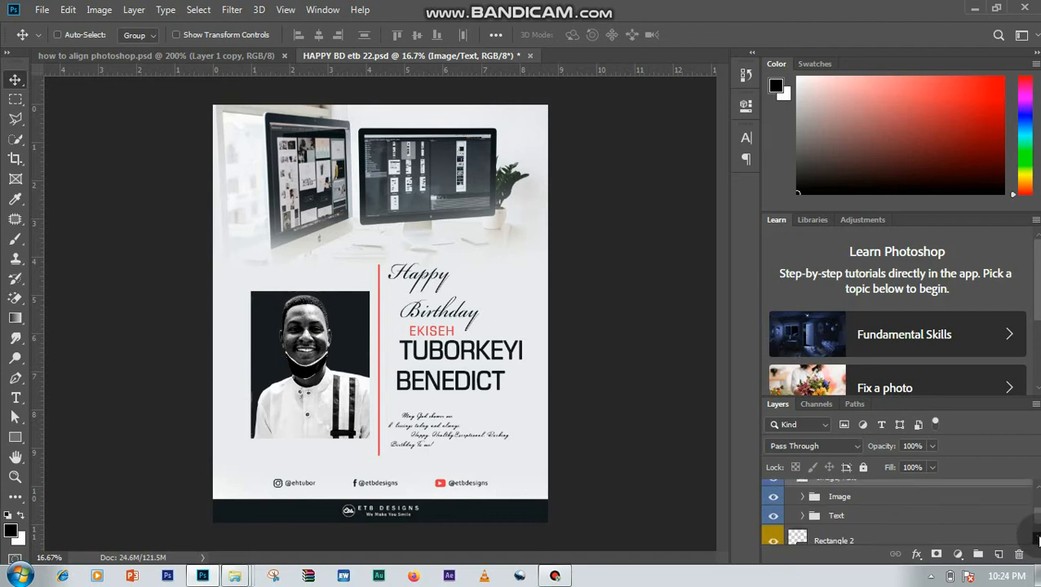
{"action": "left_click", "coordinate": [1035, 537]}
{"action": "left_click", "coordinate": [818, 497]}
{"action": "left_click", "coordinate": [769, 498]}
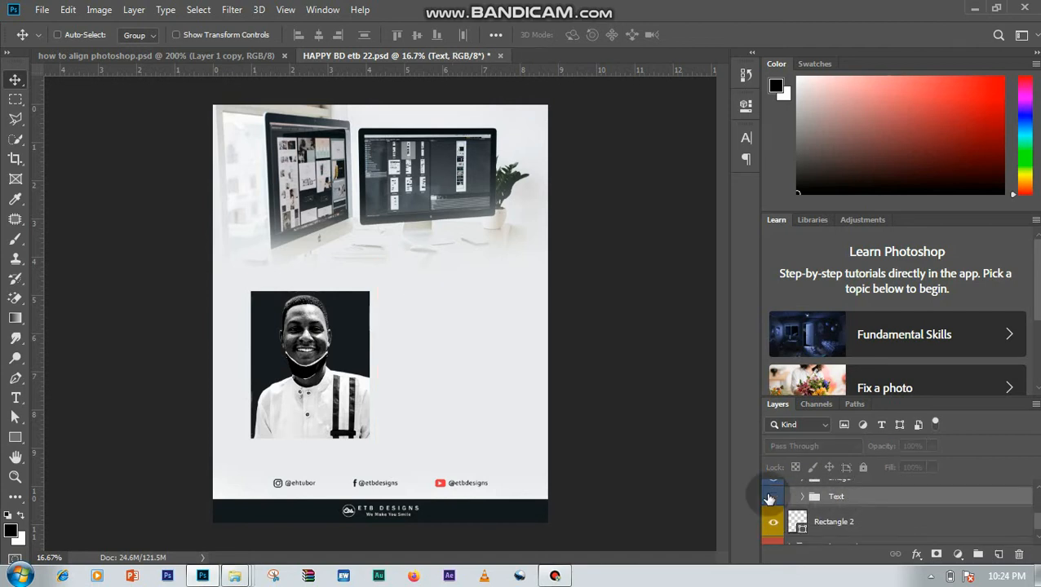
{"action": "left_click", "coordinate": [769, 498]}
- Expand the nested Text groups and select the "May God shower me" text layer, toggling its visibility to identify it
{"action": "left_click", "coordinate": [803, 497]}
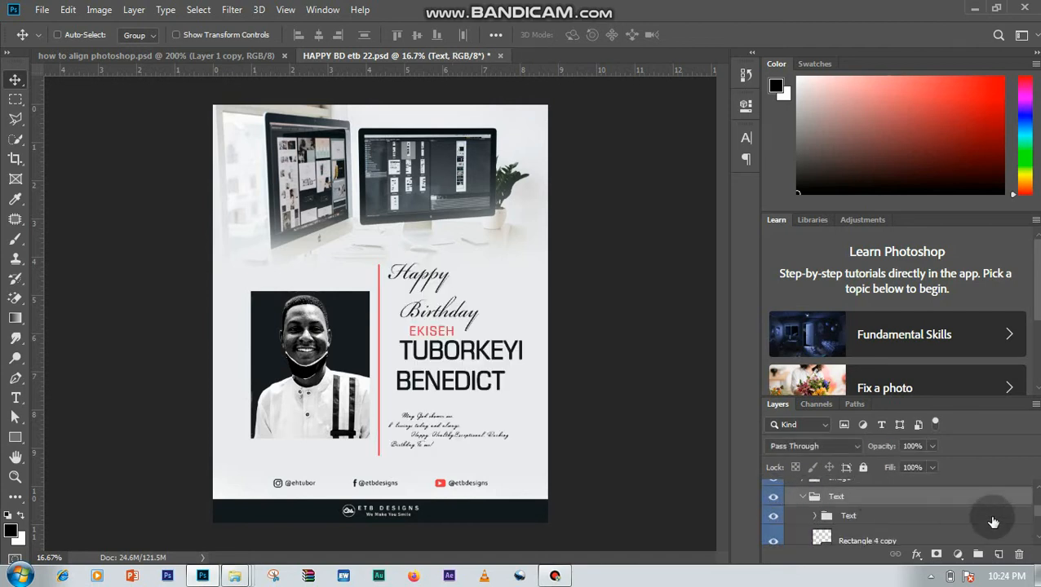
{"action": "left_click", "coordinate": [1037, 537]}
{"action": "left_click", "coordinate": [1037, 538]}
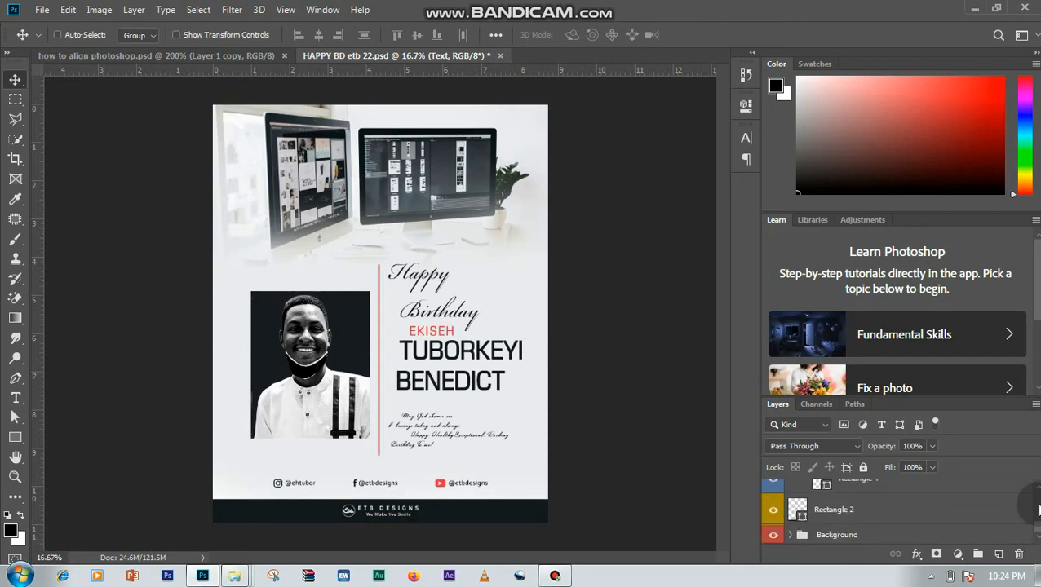
{"action": "left_click", "coordinate": [1037, 490]}
{"action": "left_click", "coordinate": [1037, 489]}
{"action": "left_click", "coordinate": [1037, 490]}
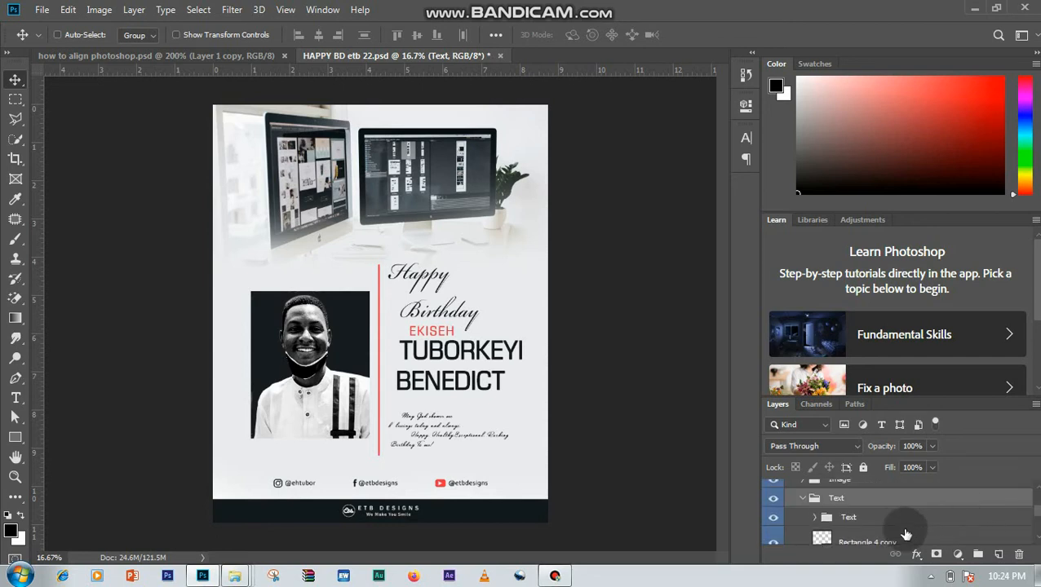
{"action": "left_click", "coordinate": [841, 522]}
{"action": "left_click", "coordinate": [814, 517]}
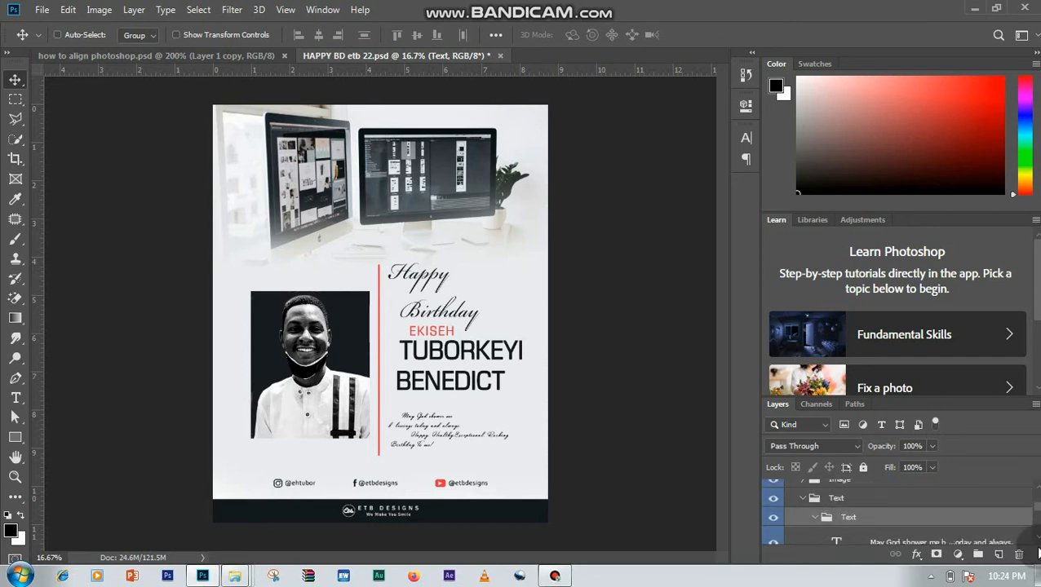
{"action": "left_click", "coordinate": [1038, 539]}
{"action": "left_click", "coordinate": [937, 505]}
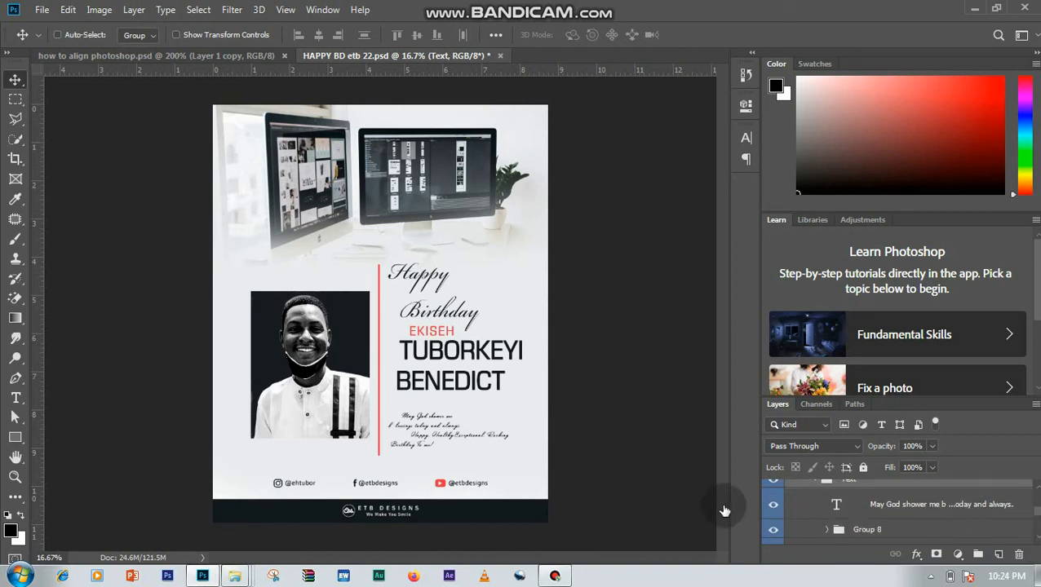
{"action": "left_click", "coordinate": [772, 505]}
{"action": "left_click", "coordinate": [772, 506]}
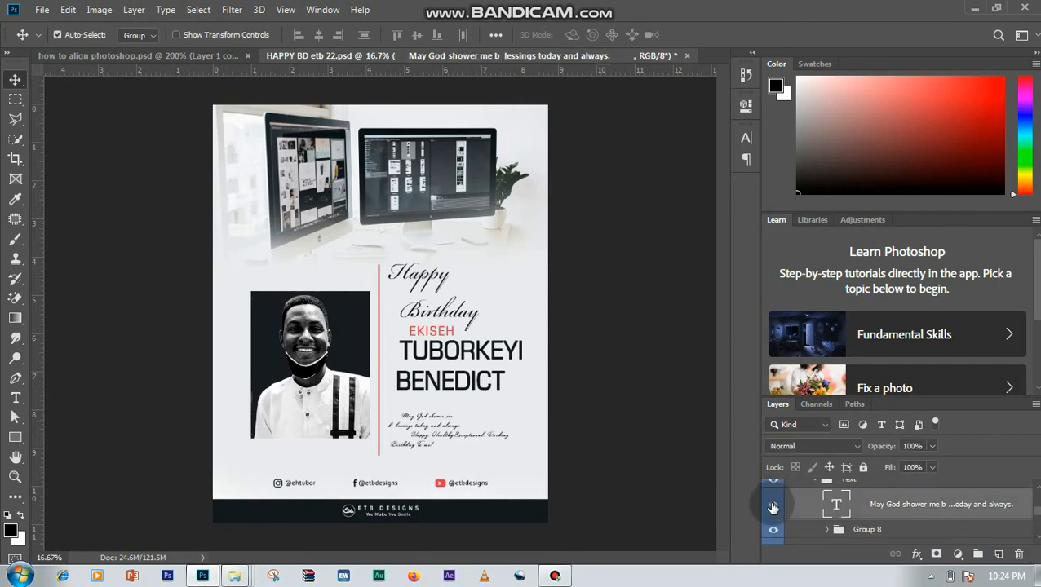
- Remove most of the leading spaces before the "Happy. Healthy" line of the birthday message
{"action": "key", "text": "ctrl+plus"}
{"action": "key", "text": "ctrl+plus"}
{"action": "key", "text": "ctrl+plus"}
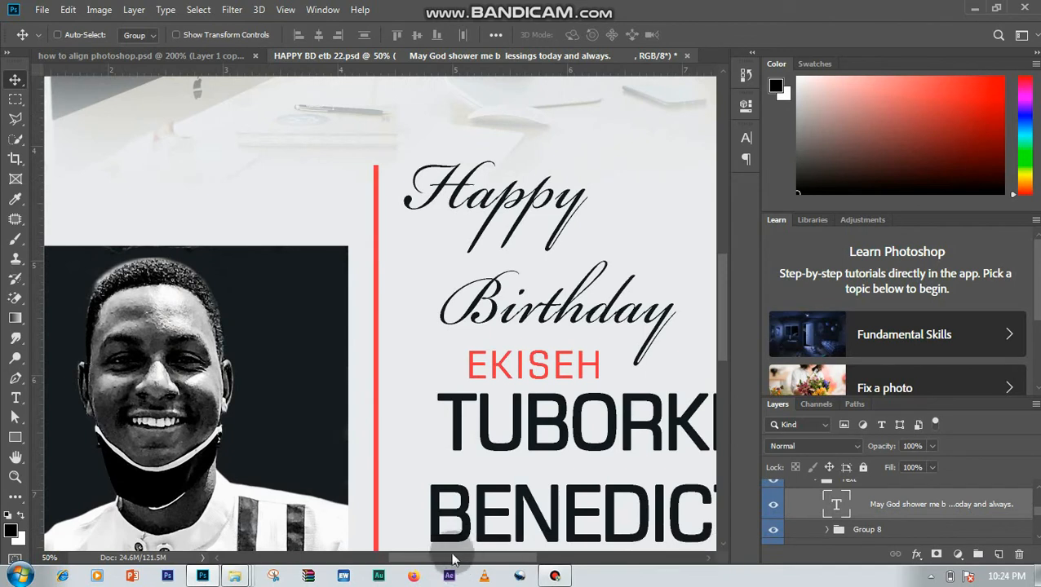
{"action": "left_click_drag", "start_coordinate": [478, 558], "coordinate": [491, 559]}
{"action": "left_click_drag", "start_coordinate": [721, 345], "coordinate": [723, 403]}
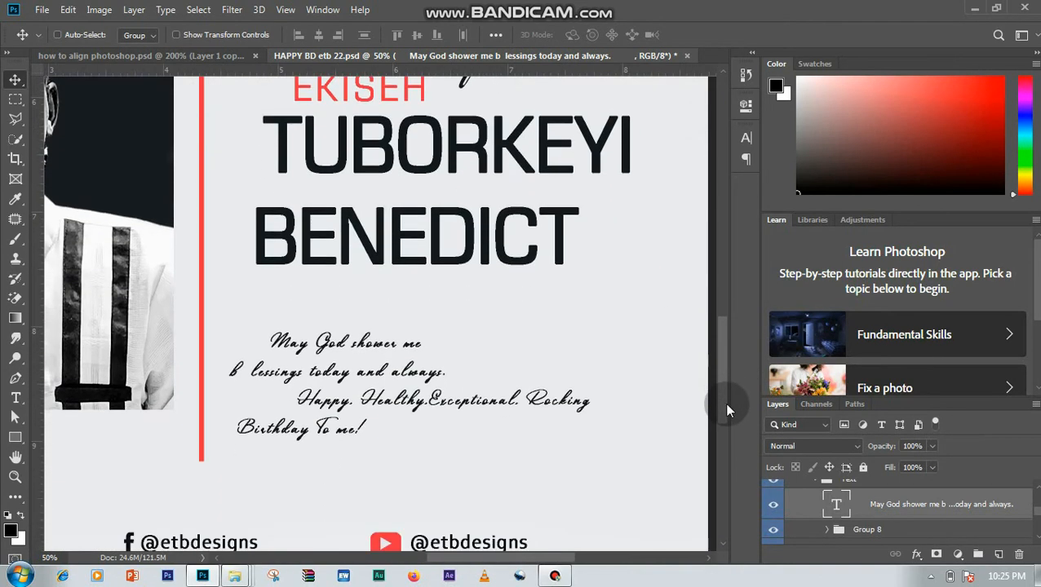
{"action": "left_click", "coordinate": [15, 399]}
{"action": "left_click", "coordinate": [299, 398]}
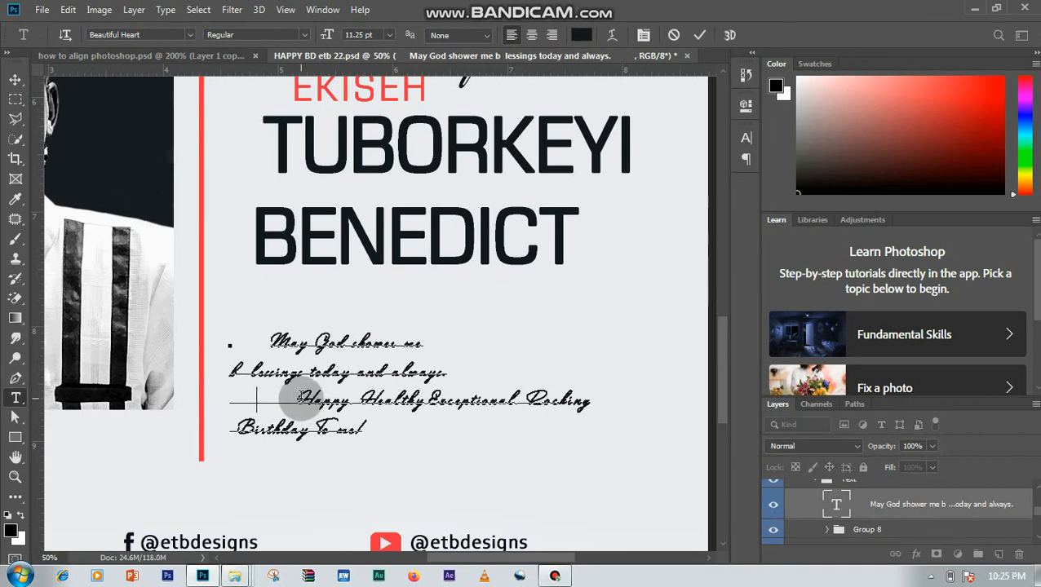
{"action": "key", "text": "BackSpace"}
{"action": "key", "text": "BackSpace"}
{"action": "key", "text": "BackSpace"}
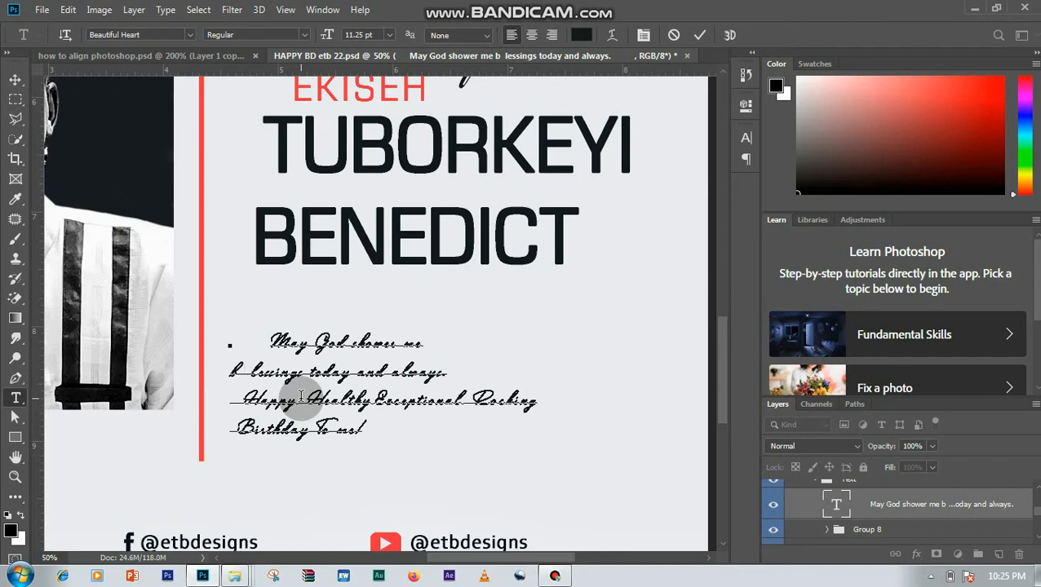
- Close the gap in "b lessings" and remove the remaining leading spaces before the "Happy" and "Birthday To me!" lines
{"action": "key", "text": "Delete"}
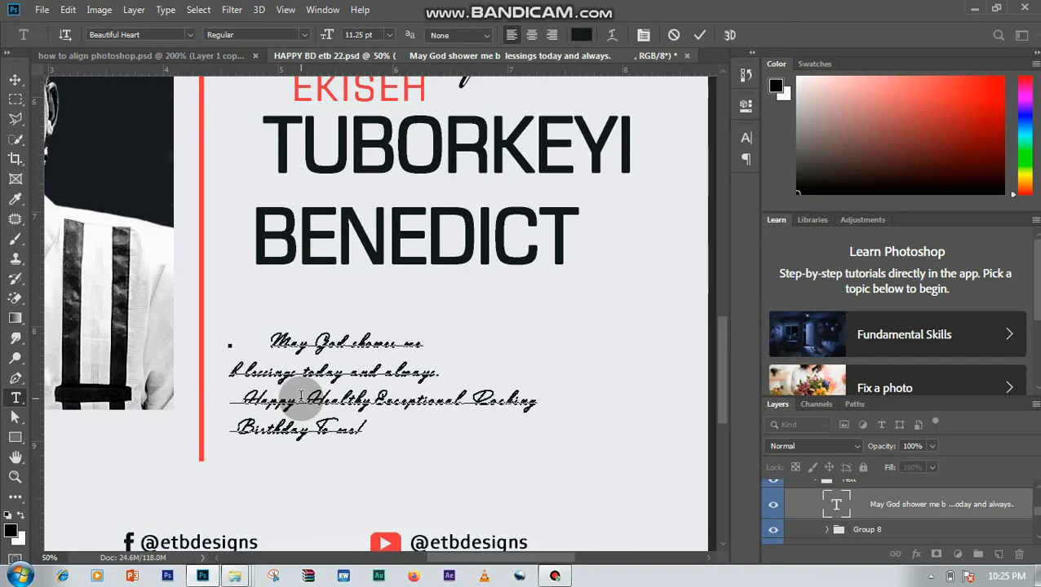
{"action": "key", "text": "Delete"}
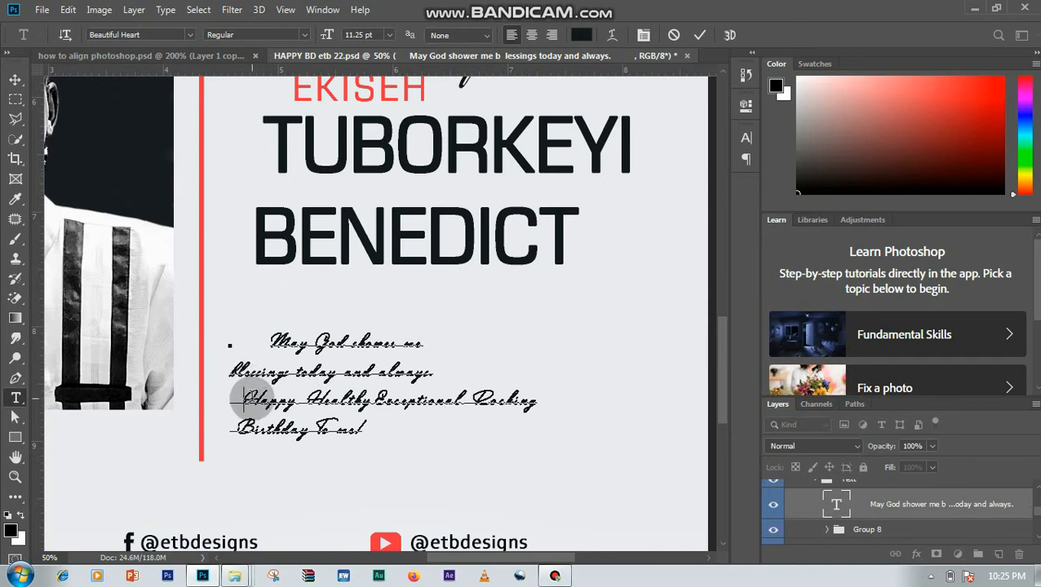
{"action": "key", "text": "BackSpace"}
{"action": "left_click", "coordinate": [237, 434]}
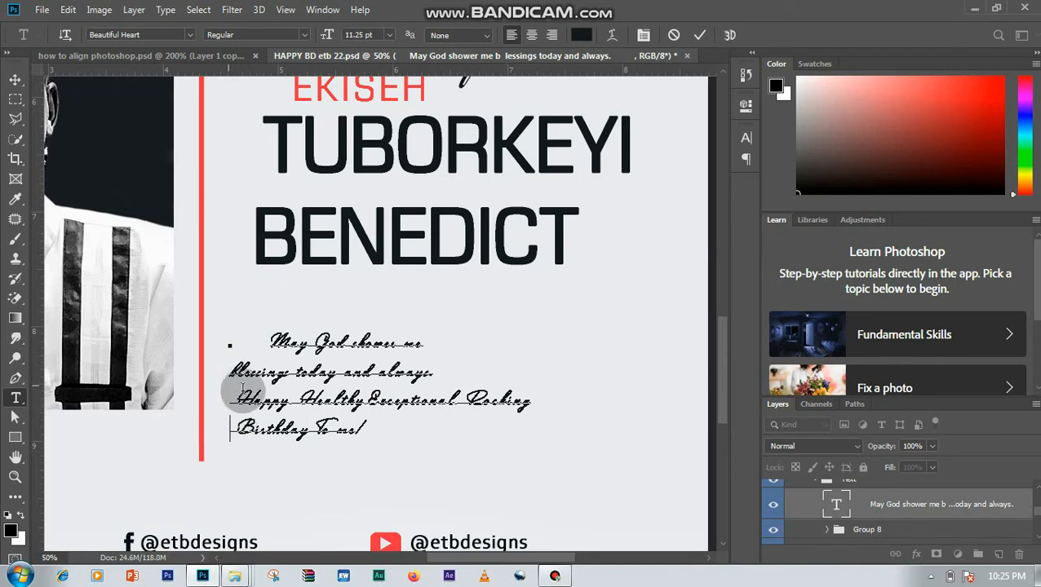
{"action": "key", "text": "BackSpace"}
- Remove the leading spaces before "May God shower me" so the first line starts at the paragraph's left edge
{"action": "key", "text": "BackSpace"}
{"action": "left_click", "coordinate": [266, 339]}
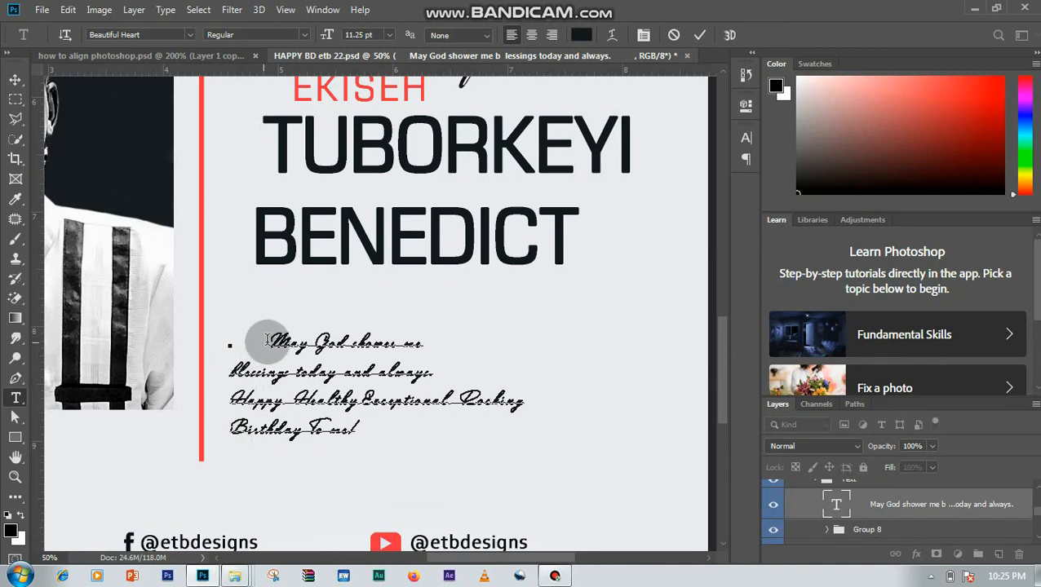
{"action": "key", "text": "BackSpace"}
{"action": "key", "text": "BackSpace"}
{"action": "key", "text": "BackSpace"}
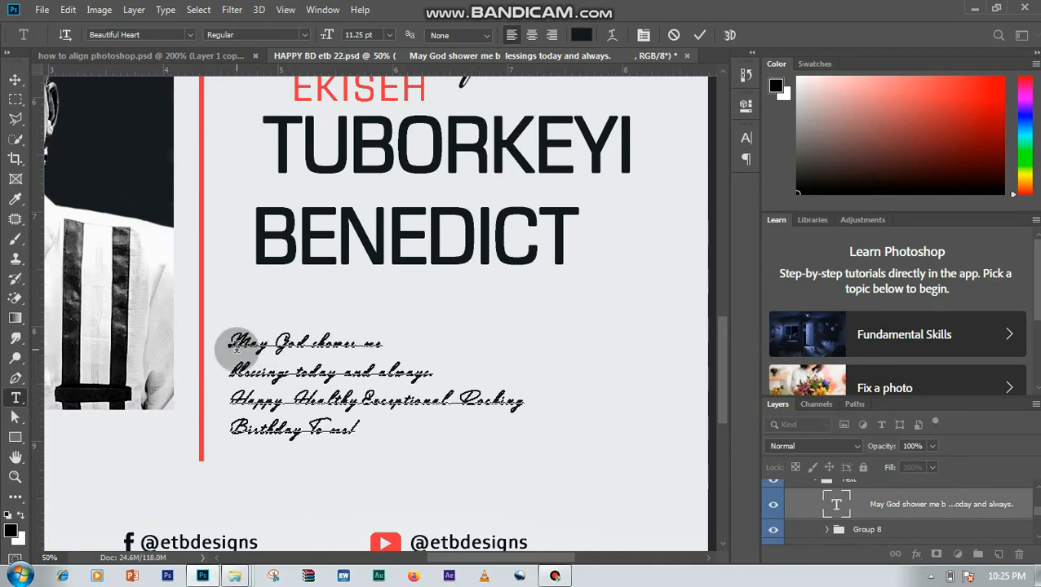
{"action": "left_click", "coordinate": [283, 448], "text": "shift"}
{"action": "left_click_drag", "start_coordinate": [283, 448], "coordinate": [382, 446]}
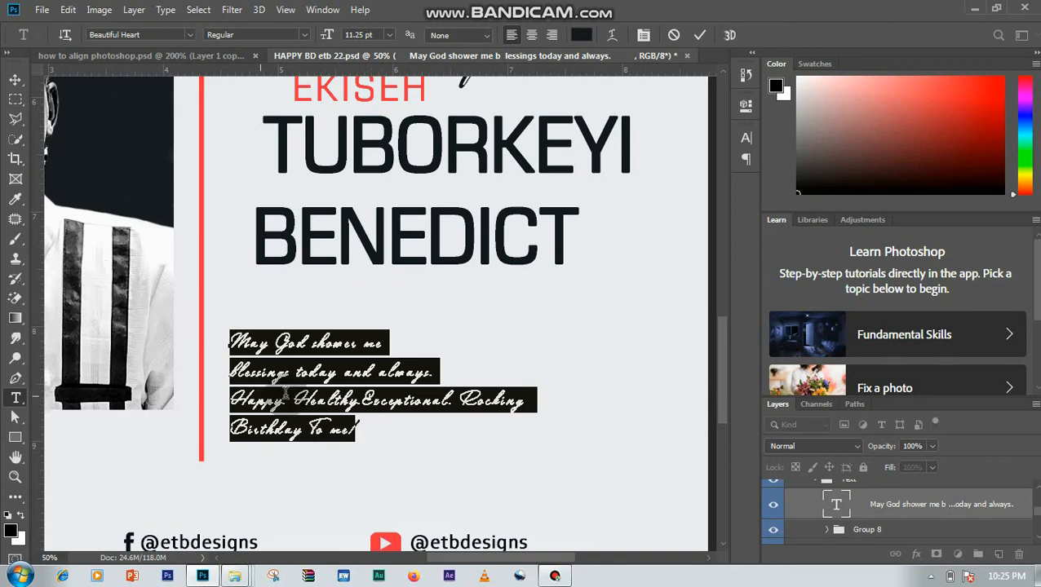
{"action": "left_click", "coordinate": [373, 412]}
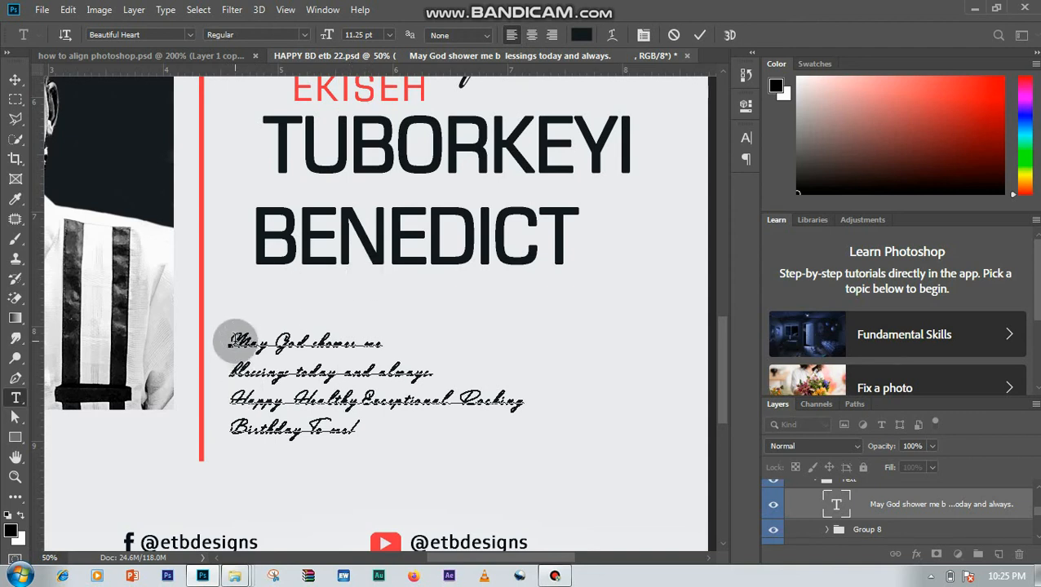
- Centre-align all four lines of the birthday message and move the text clear of the vertical red line, beneath the large name
{"action": "left_click_drag", "start_coordinate": [235, 343], "coordinate": [367, 438]}
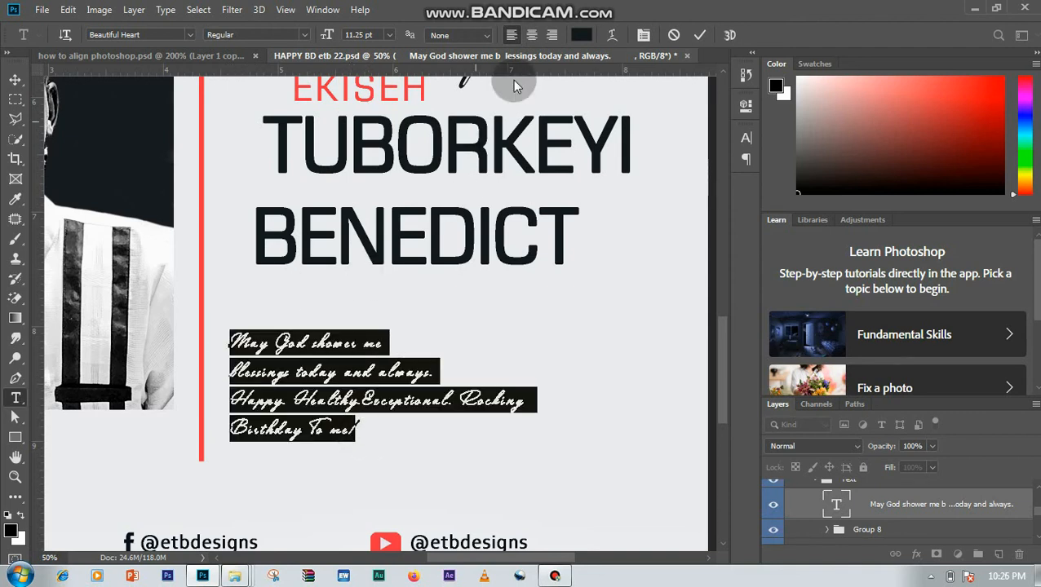
{"action": "left_click", "coordinate": [530, 35]}
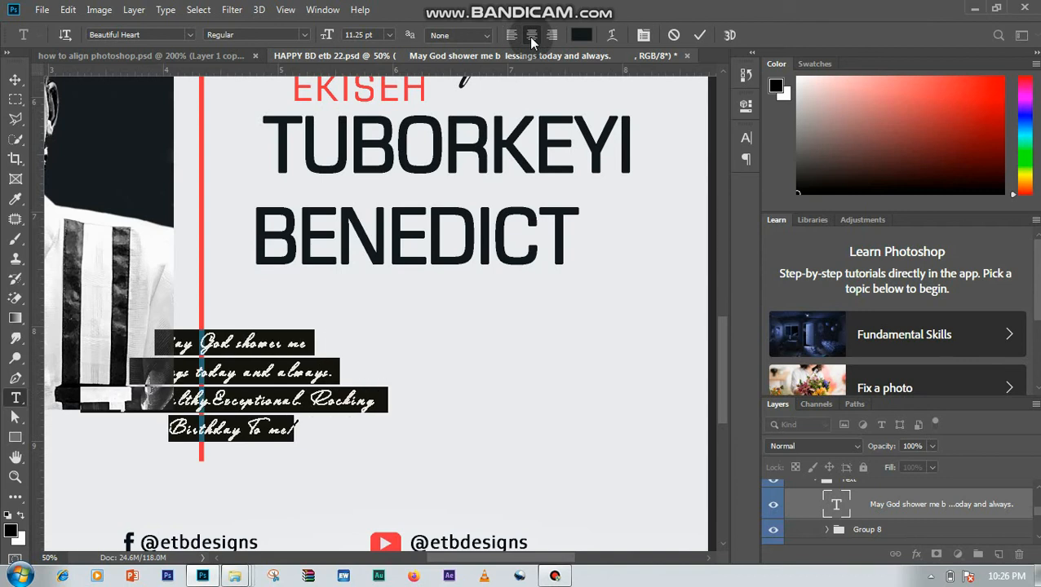
{"action": "left_click", "coordinate": [15, 81]}
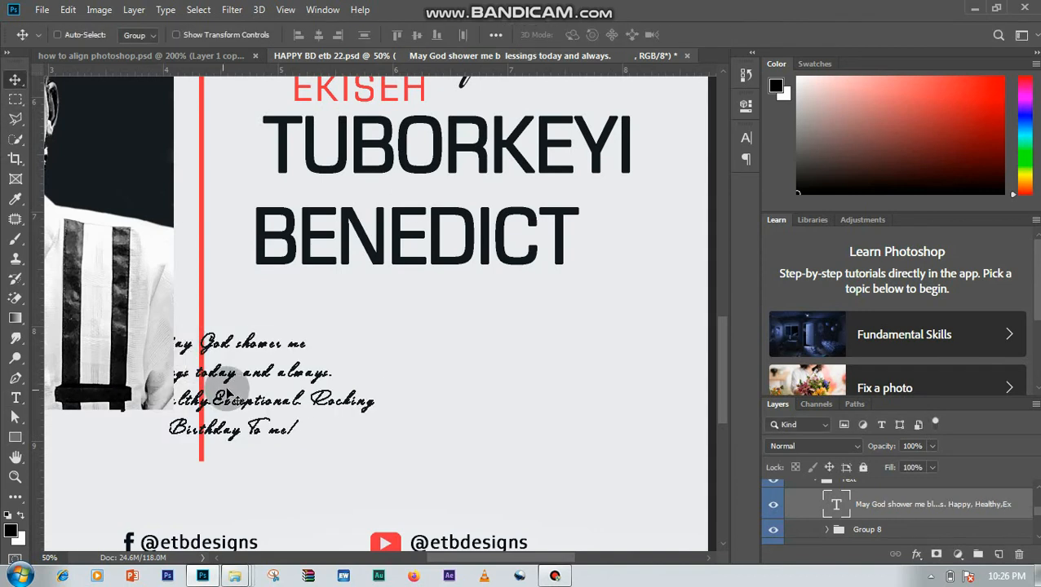
{"action": "left_click_drag", "start_coordinate": [222, 395], "coordinate": [404, 379]}
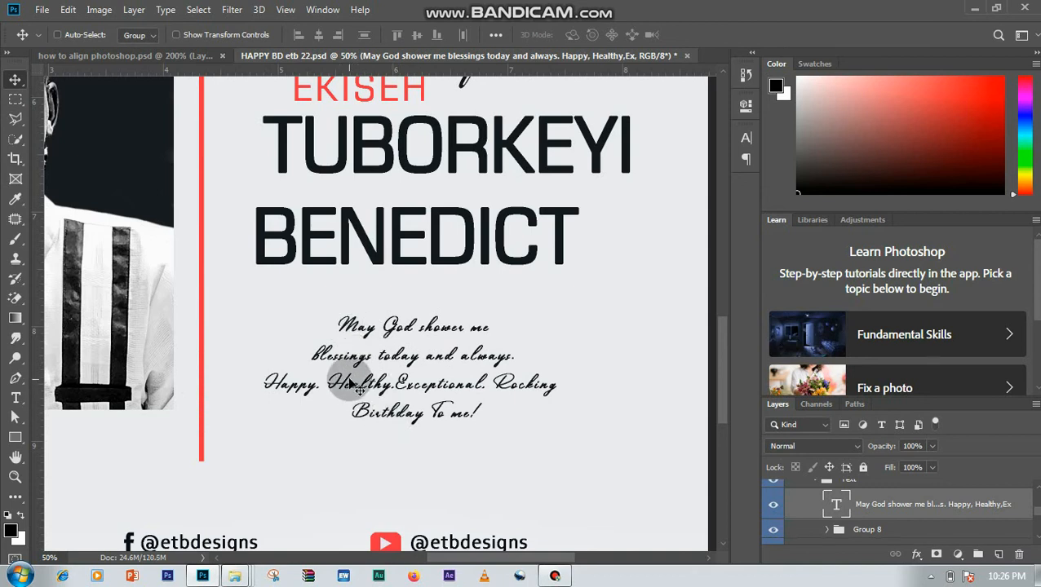
- Right-align the whole birthday message and reposition it beneath the large name, clear of the photo and red line
{"action": "left_click", "coordinate": [15, 397]}
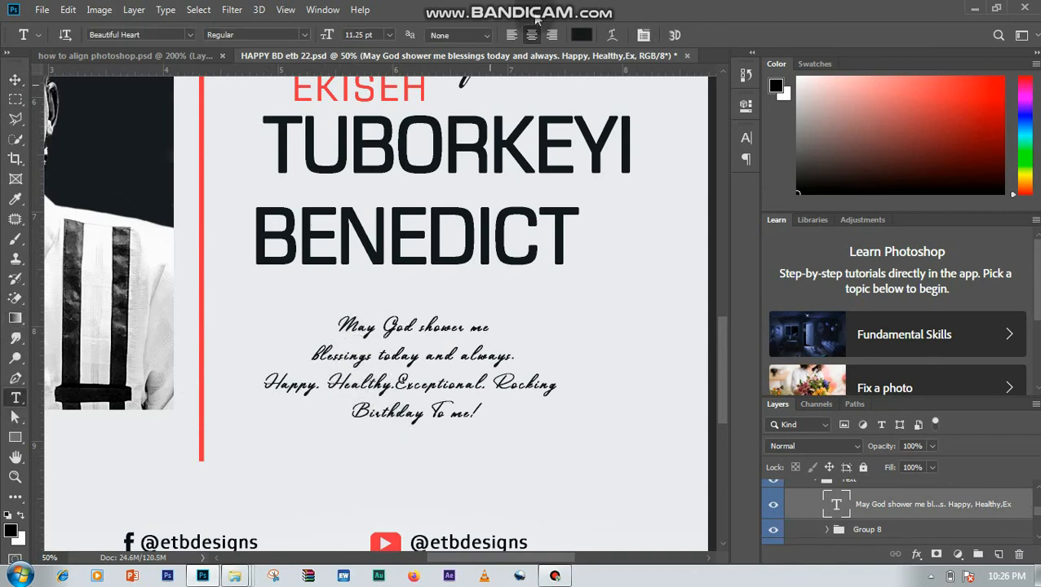
{"action": "left_click", "coordinate": [411, 352]}
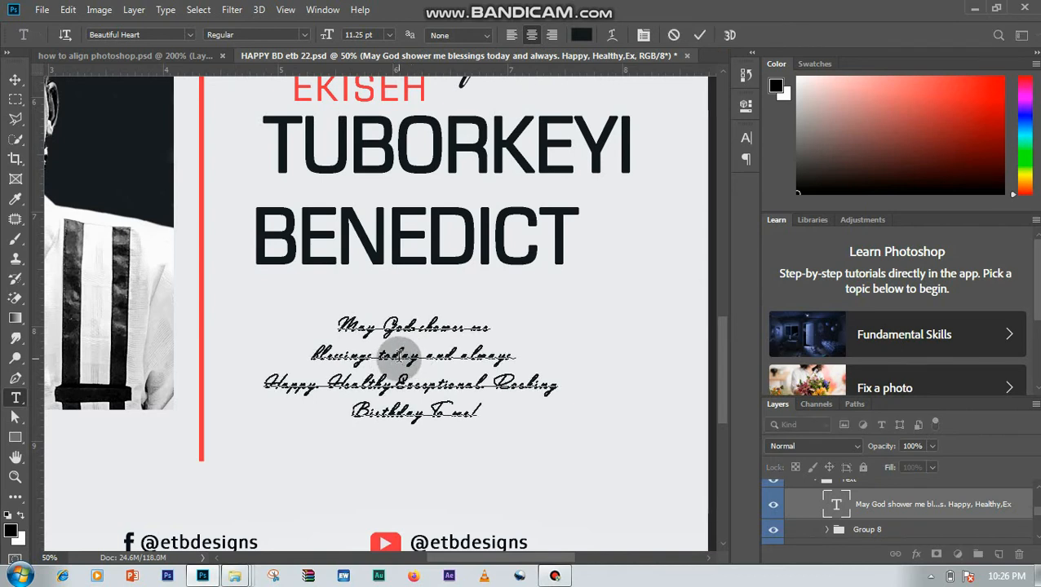
{"action": "key", "text": "ctrl+a"}
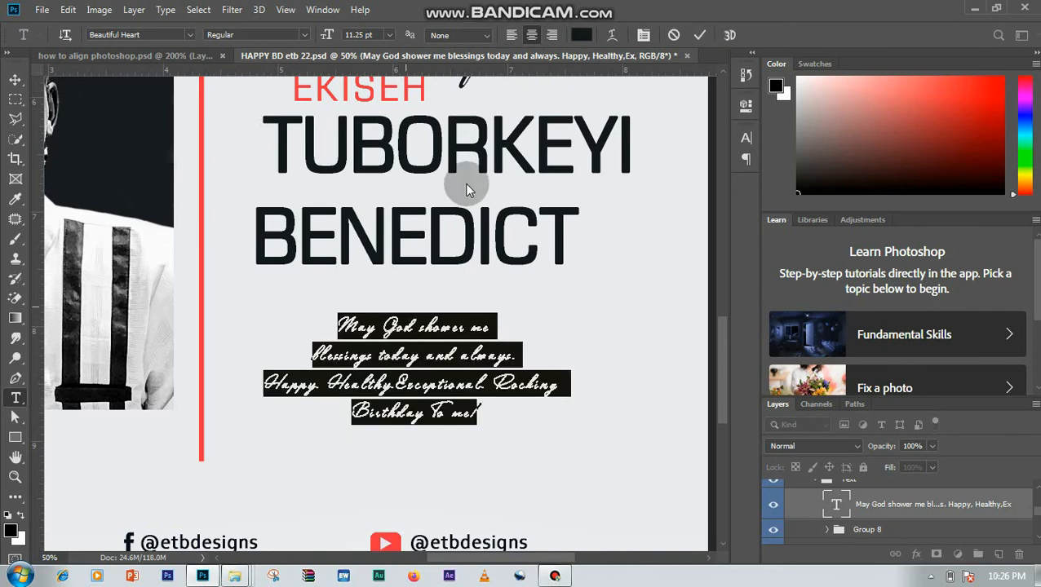
{"action": "left_click", "coordinate": [552, 35]}
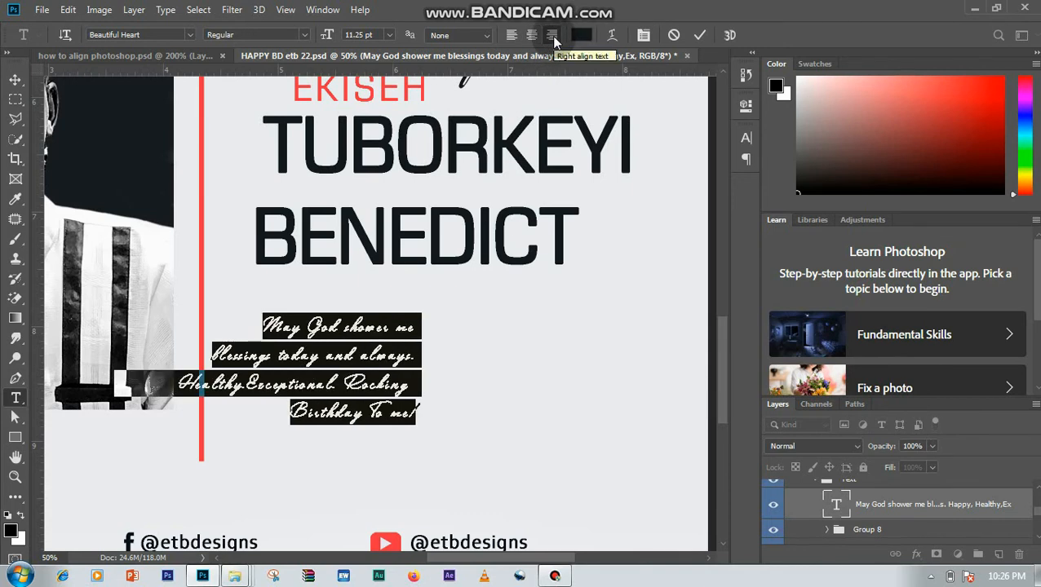
{"action": "left_click", "coordinate": [15, 79]}
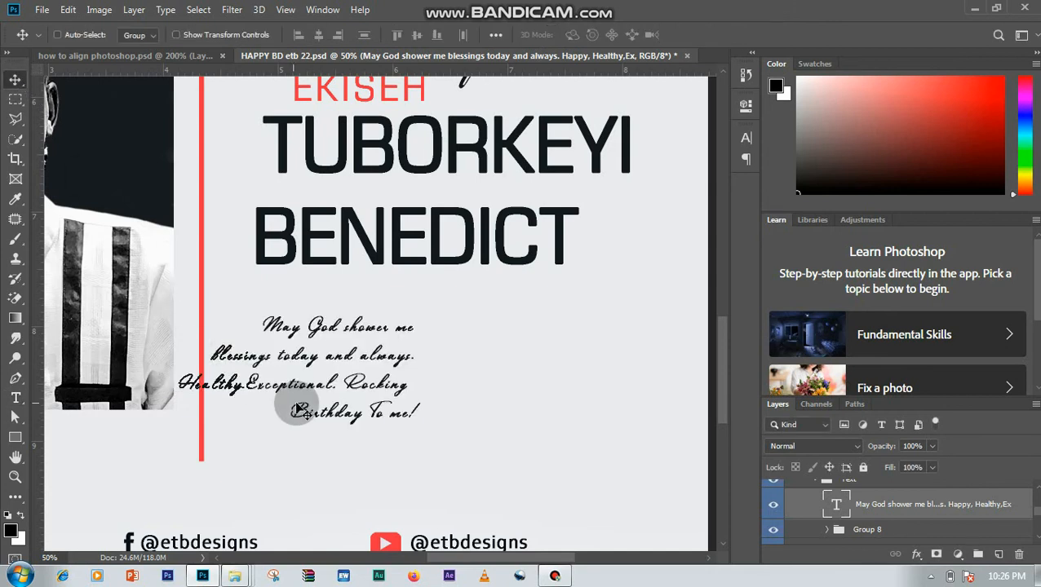
{"action": "left_click_drag", "start_coordinate": [302, 410], "coordinate": [446, 410]}
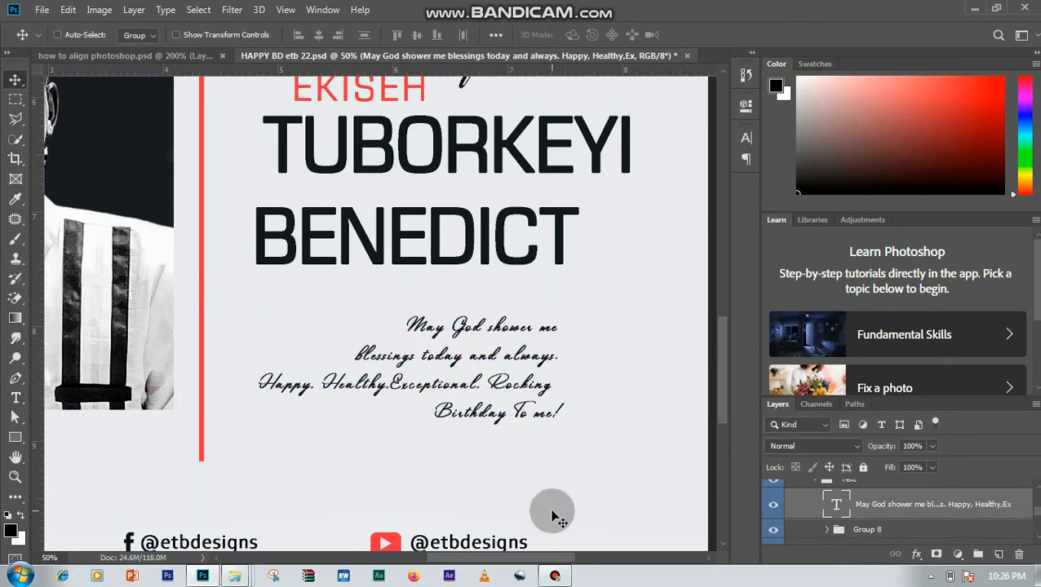
- Left-align the whole birthday message and move it back beside the red line, under the start of the large name
{"action": "left_click", "coordinate": [15, 398]}
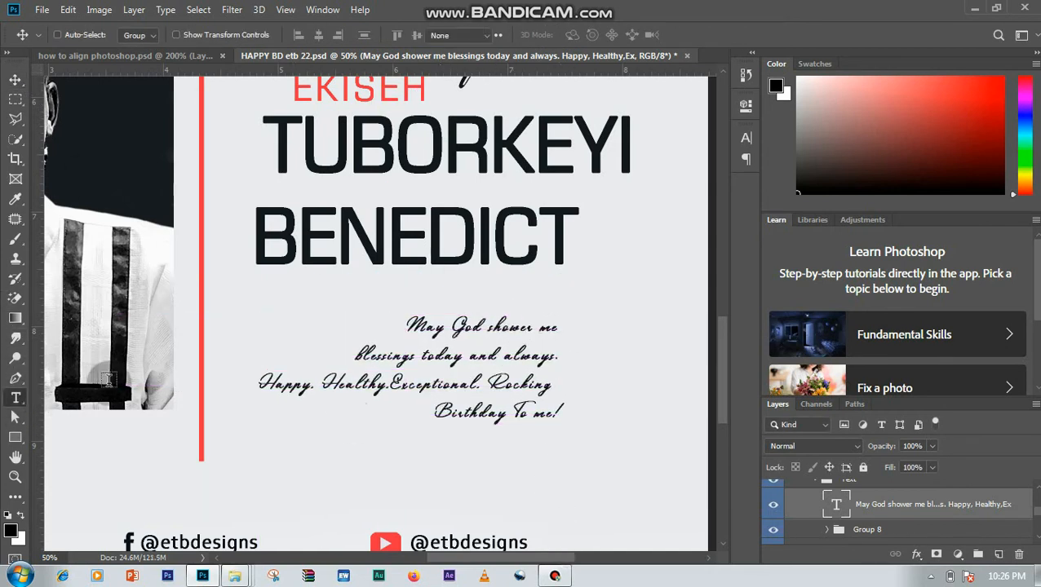
{"action": "left_click", "coordinate": [419, 325]}
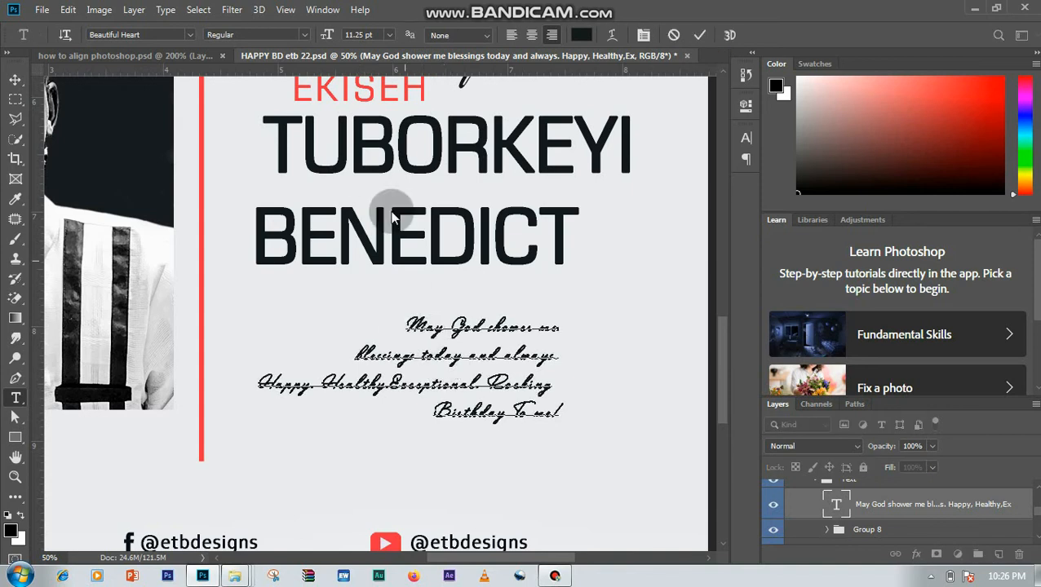
{"action": "key", "text": "ctrl"}
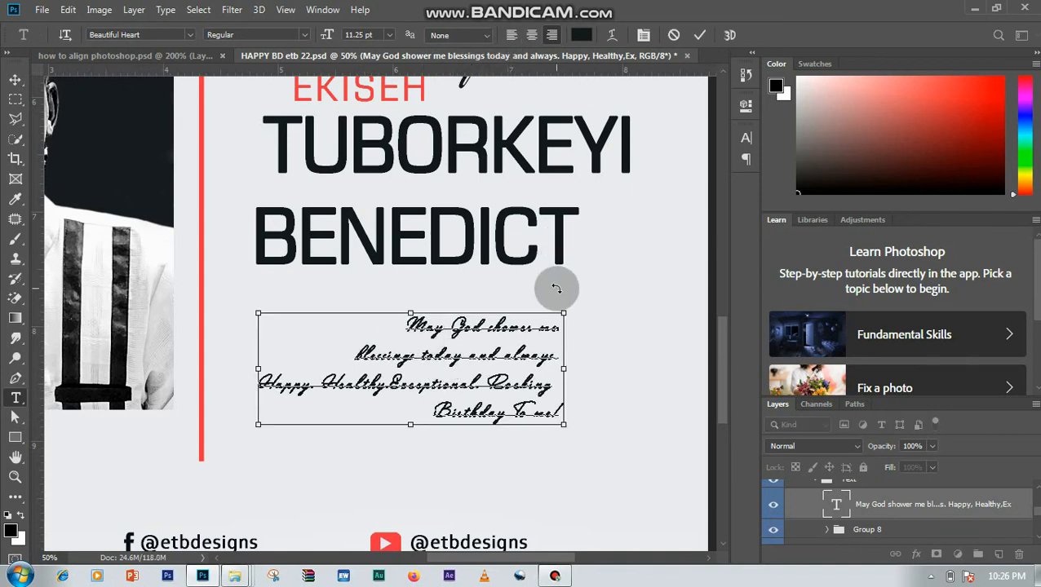
{"action": "left_click", "coordinate": [511, 36]}
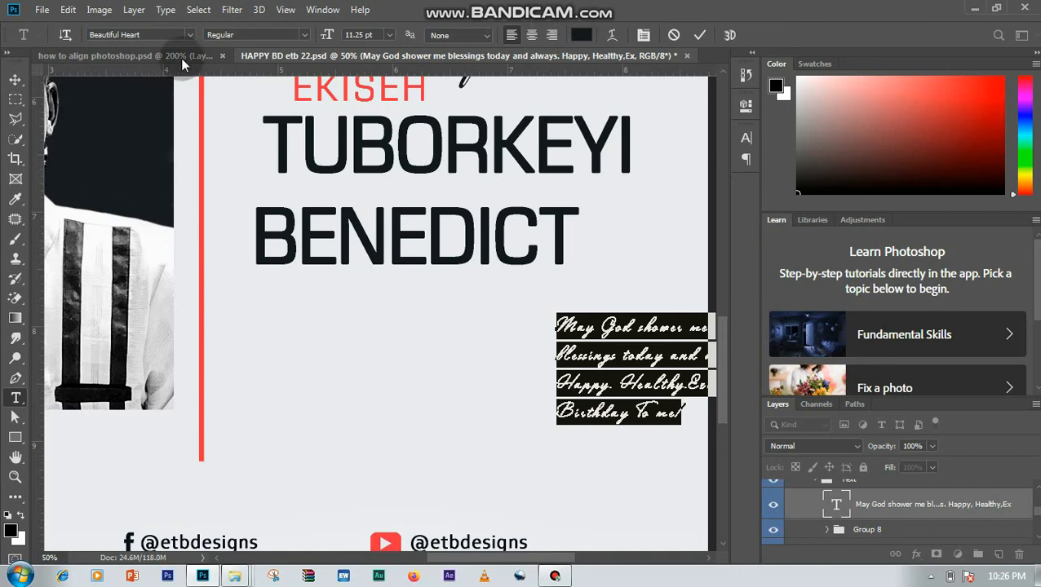
{"action": "left_click", "coordinate": [700, 35]}
{"action": "left_click", "coordinate": [701, 35]}
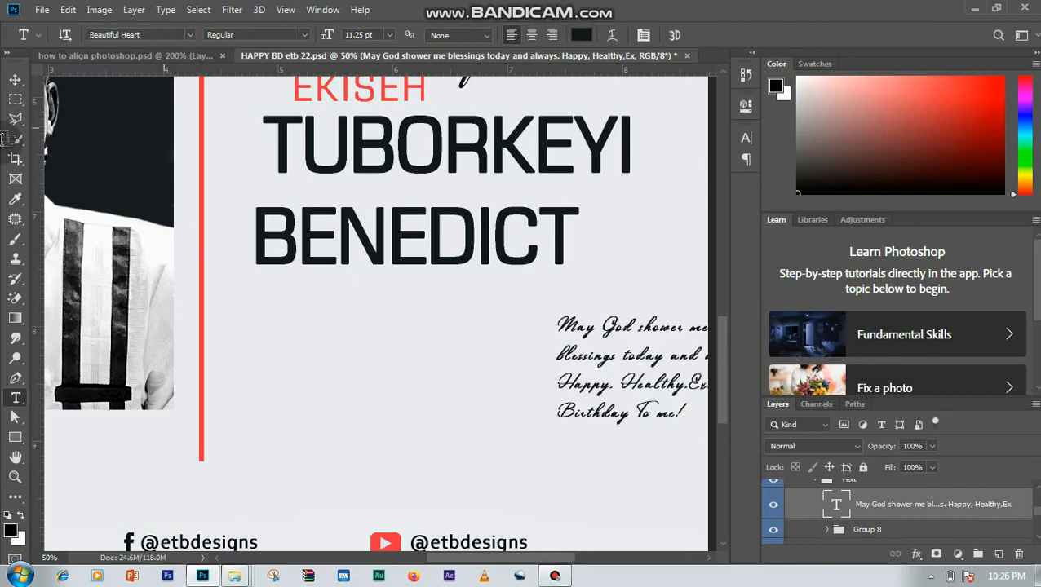
{"action": "left_click", "coordinate": [15, 81]}
{"action": "left_click_drag", "start_coordinate": [579, 371], "coordinate": [269, 374]}
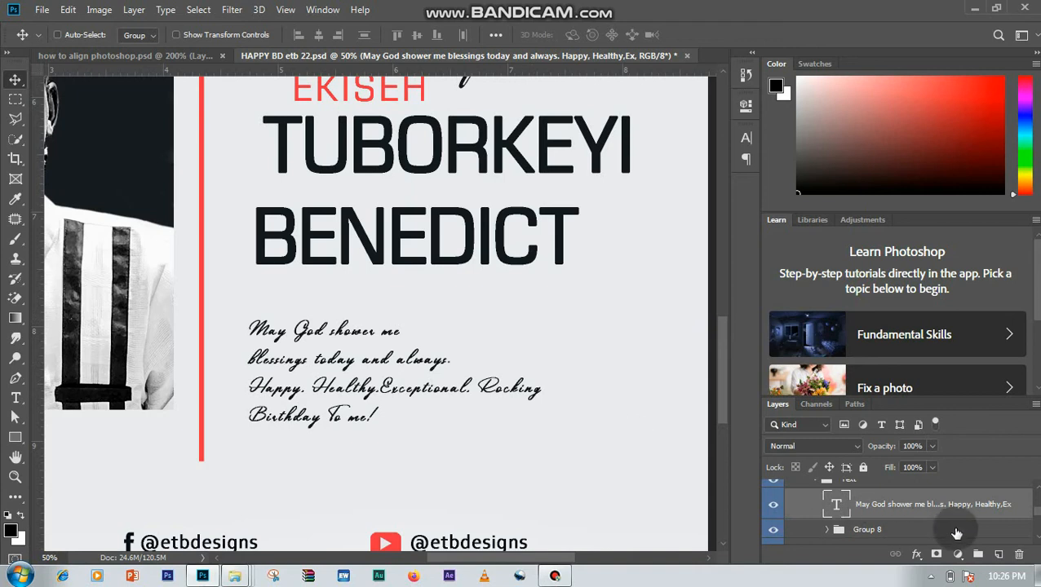
- Toggle Group 8's visibility to identify its content on the flyer, and expand the group to reach its text layers
{"action": "left_click_drag", "start_coordinate": [722, 351], "coordinate": [721, 327]}
{"action": "left_click", "coordinate": [913, 530]}
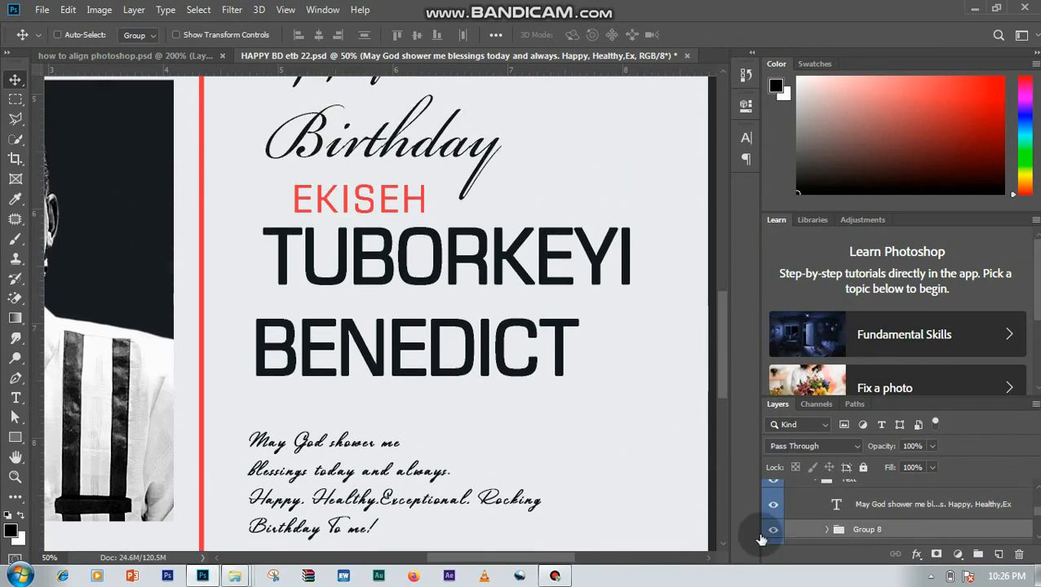
{"action": "left_click", "coordinate": [774, 531]}
{"action": "left_click", "coordinate": [774, 531]}
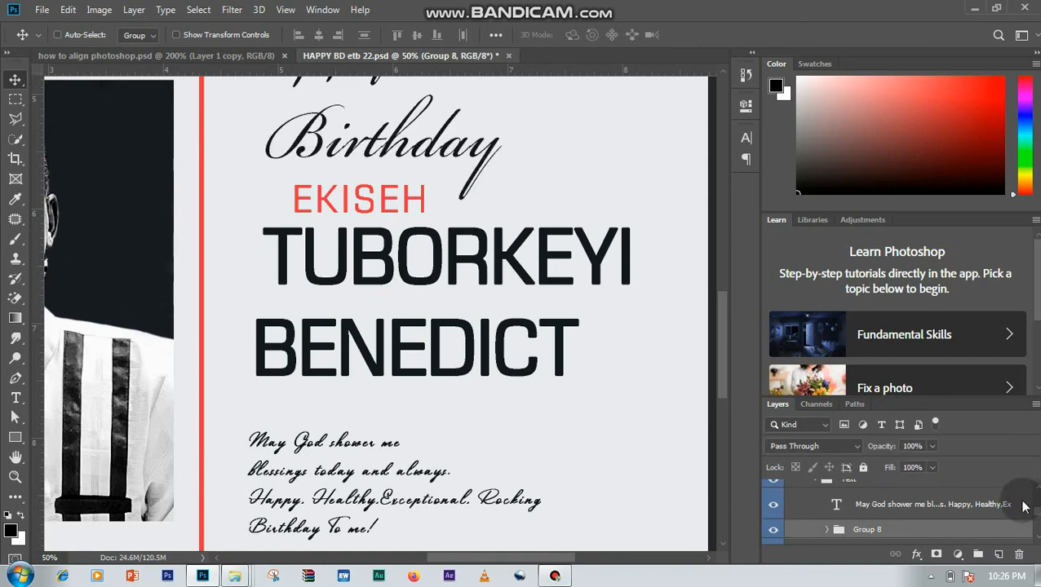
{"action": "scroll", "coordinate": [1028, 534], "scroll_direction": "up", "scroll_amount": 3}
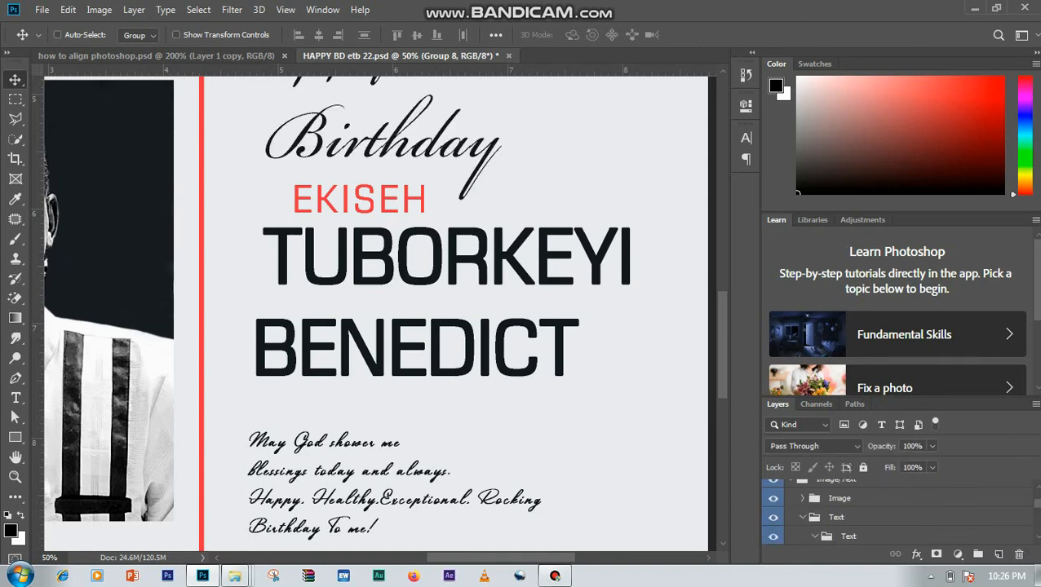
{"action": "scroll", "coordinate": [1027, 534], "scroll_direction": "down", "scroll_amount": 3}
{"action": "left_click_drag", "start_coordinate": [721, 374], "coordinate": [722, 340]}
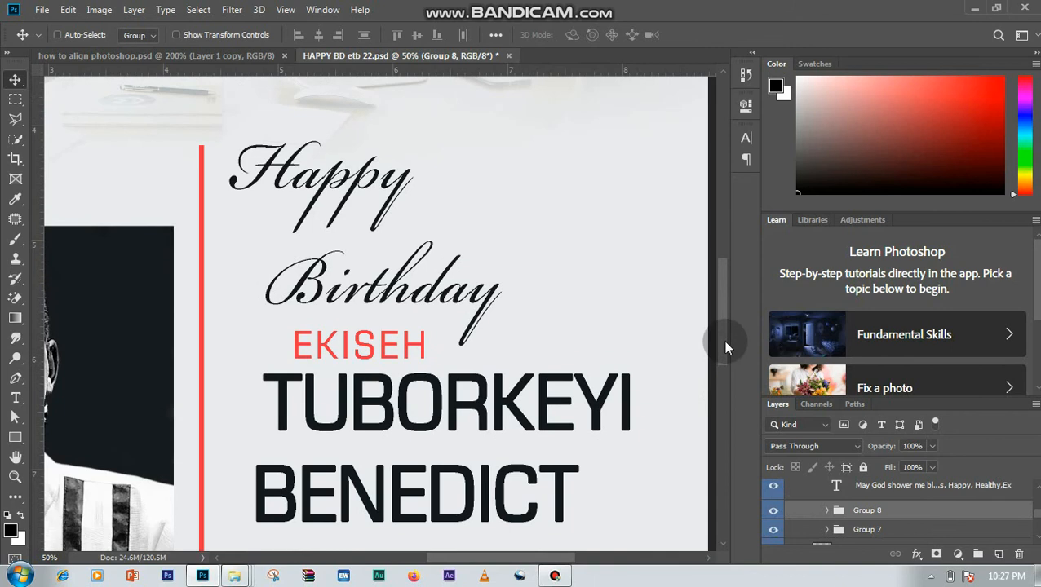
{"action": "left_click", "coordinate": [771, 511]}
{"action": "left_click", "coordinate": [772, 511]}
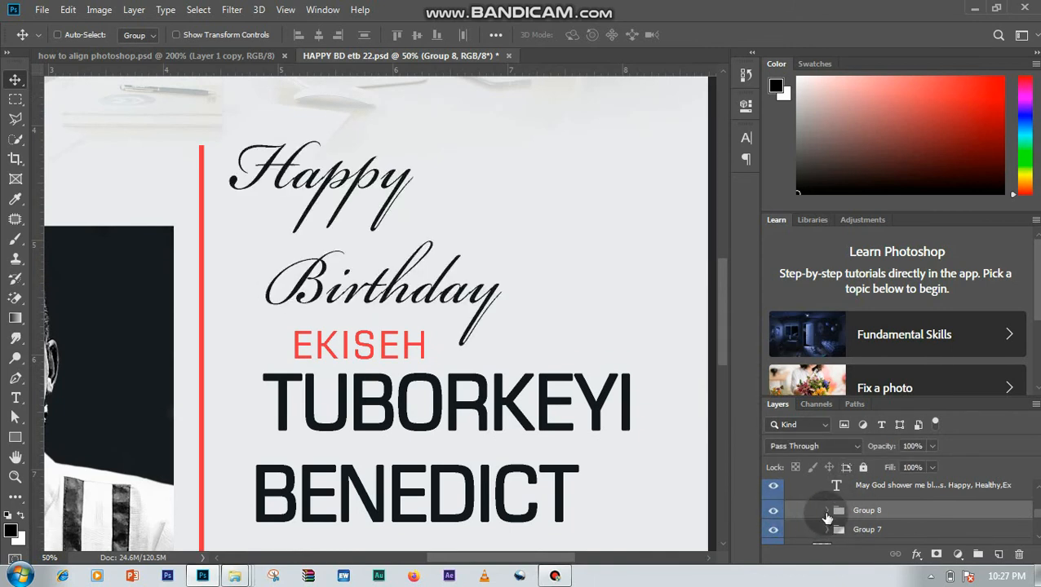
{"action": "left_click", "coordinate": [826, 509]}
{"action": "scroll", "coordinate": [897, 509], "scroll_direction": "down", "scroll_amount": 2}
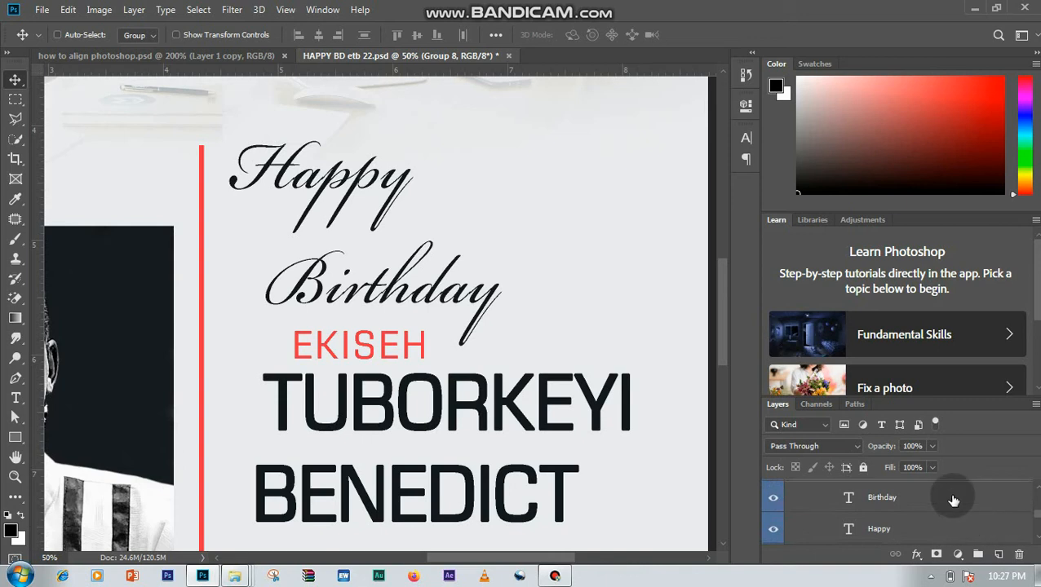
- Select both the "Birthday" and "Happy" text layers and align their left edges
{"action": "left_click", "coordinate": [950, 499]}
{"action": "left_click", "coordinate": [946, 531]}
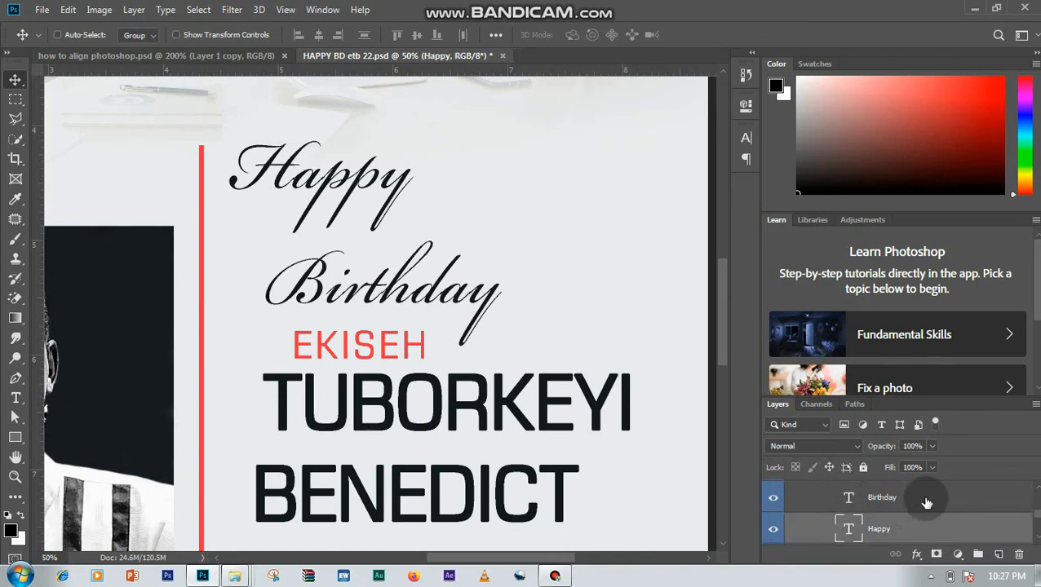
{"action": "left_click", "coordinate": [926, 499]}
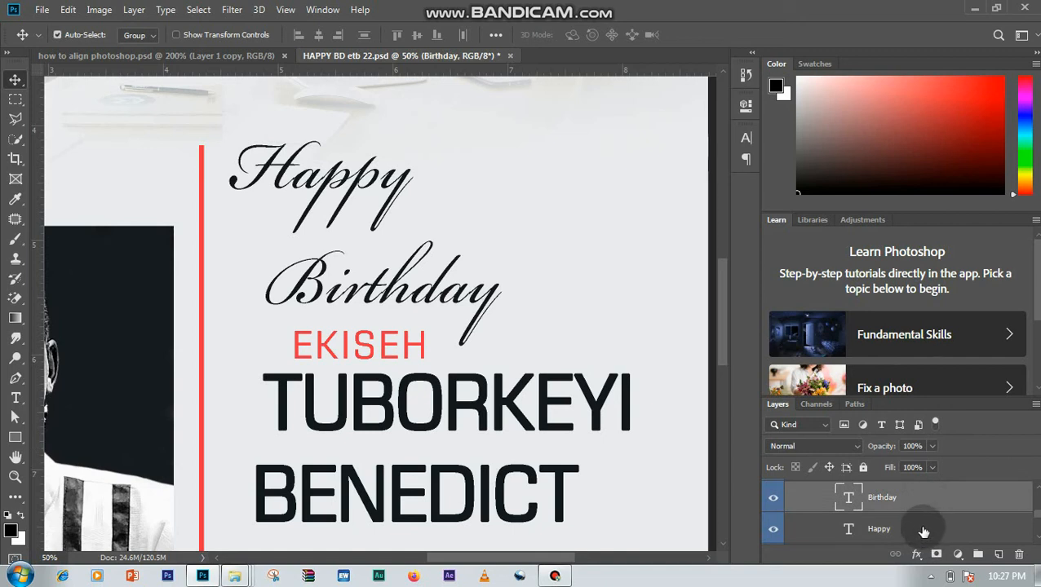
{"action": "left_click", "coordinate": [925, 528], "text": "shift"}
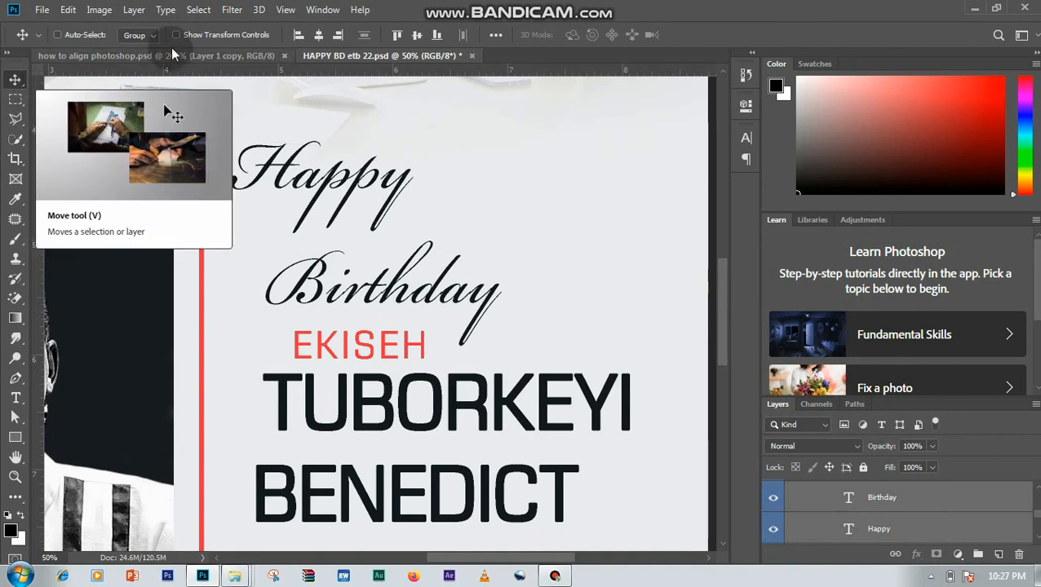
{"action": "left_click", "coordinate": [298, 36]}
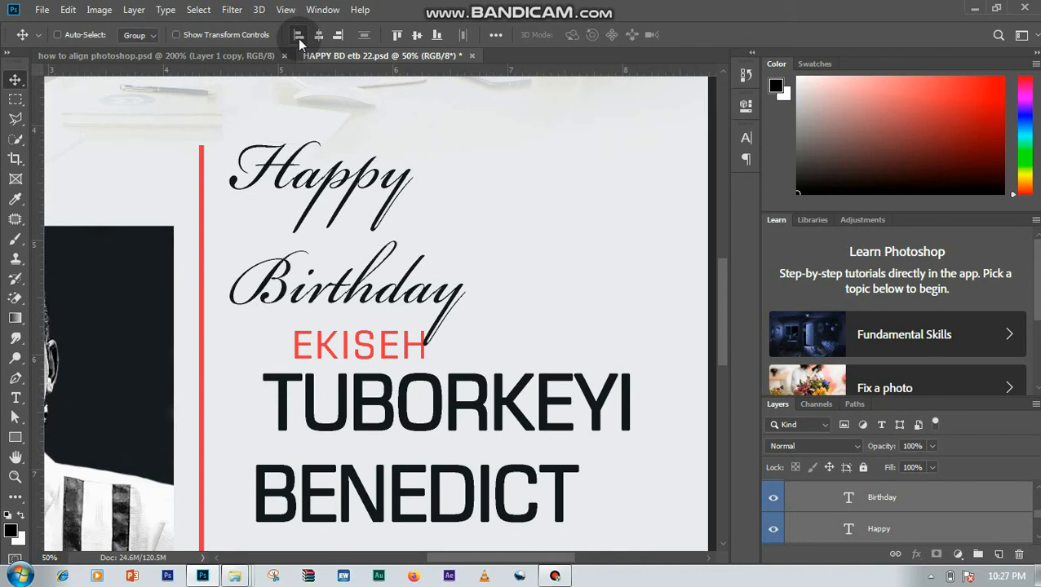
{"action": "left_click", "coordinate": [860, 529]}
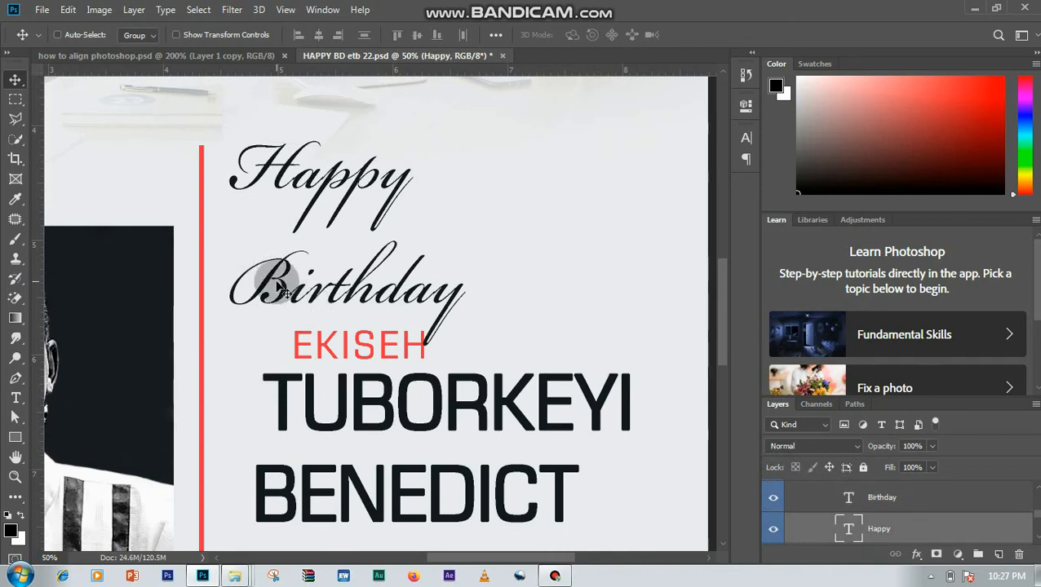
{"action": "left_click_drag", "start_coordinate": [277, 282], "coordinate": [270, 251]}
{"action": "key", "text": "ctrl+z"}
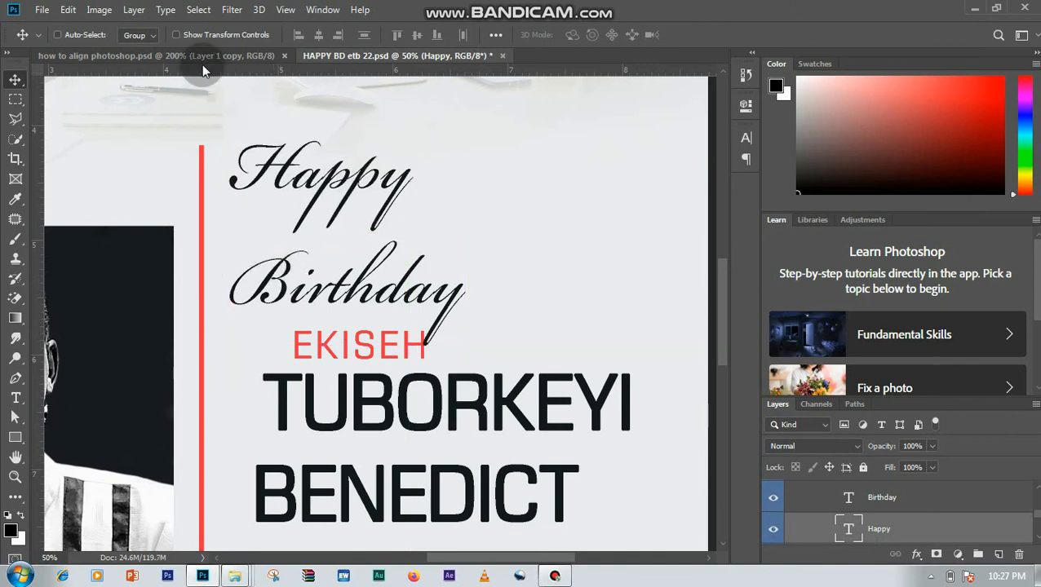
- Using how to align photoshop.psd as reference, move the "Birthday" text up close beneath "Happy" in the flyer and collapse Group 8
{"action": "left_click", "coordinate": [201, 55]}
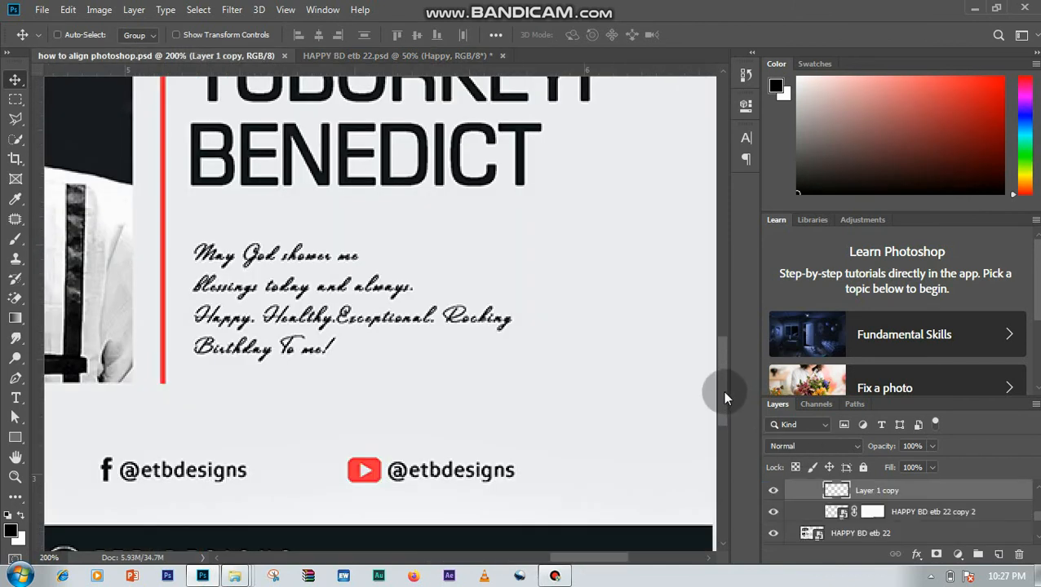
{"action": "left_click_drag", "start_coordinate": [722, 390], "coordinate": [720, 287]}
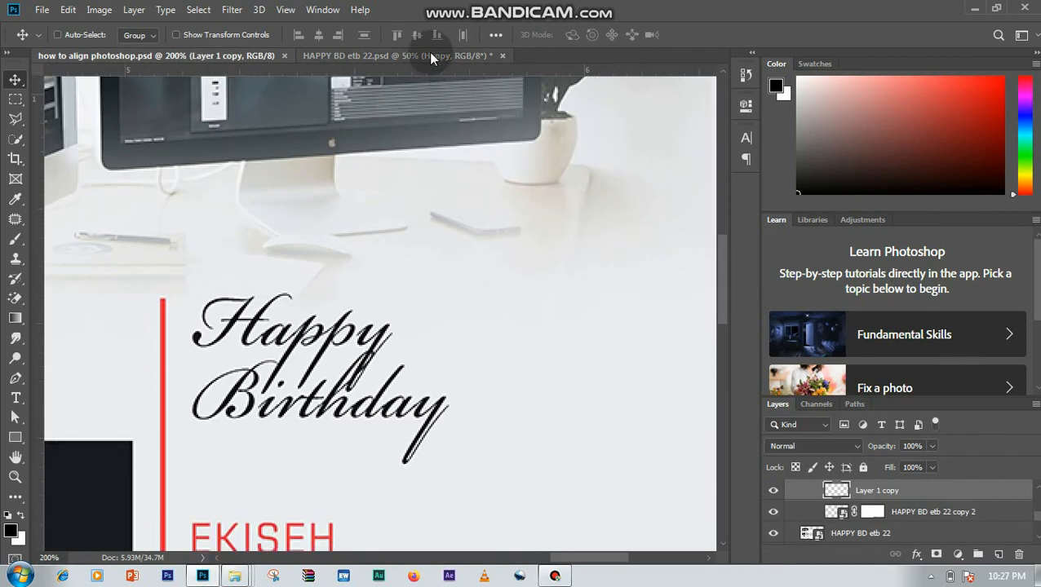
{"action": "left_click", "coordinate": [431, 55]}
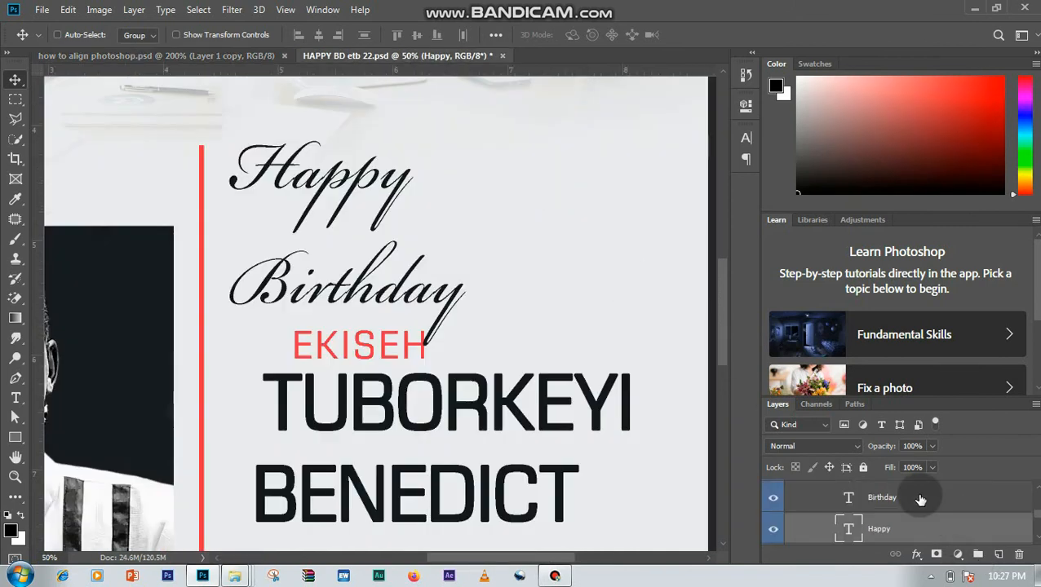
{"action": "left_click", "coordinate": [918, 497]}
{"action": "left_click_drag", "start_coordinate": [289, 279], "coordinate": [287, 249]}
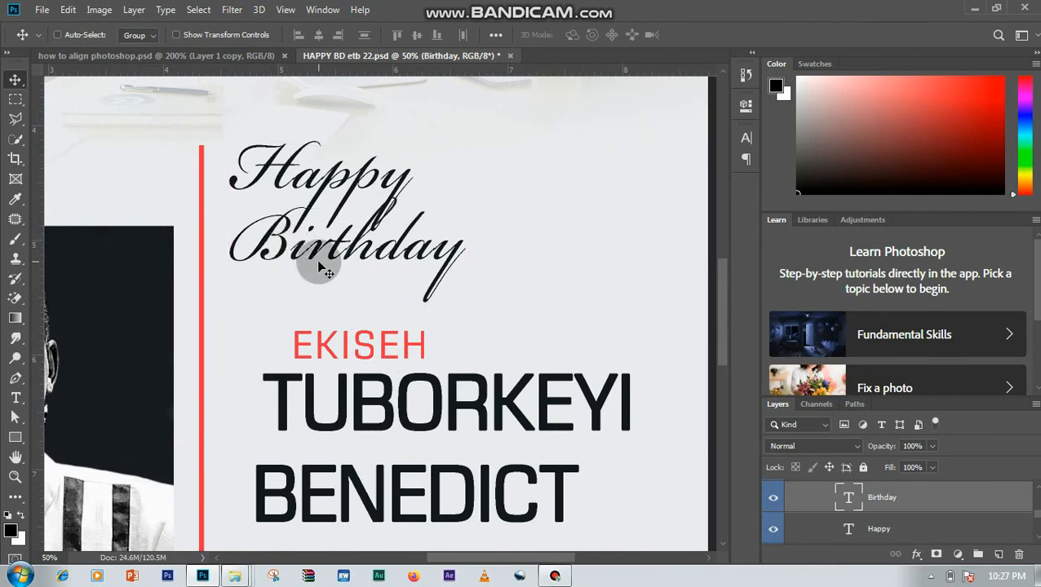
{"action": "left_click", "coordinate": [211, 63]}
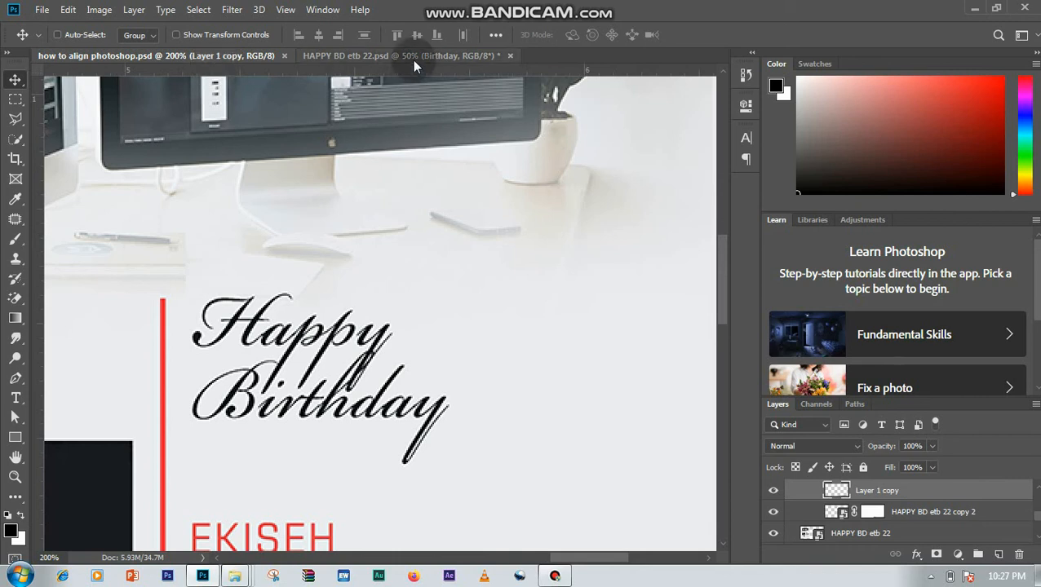
{"action": "left_click", "coordinate": [412, 57]}
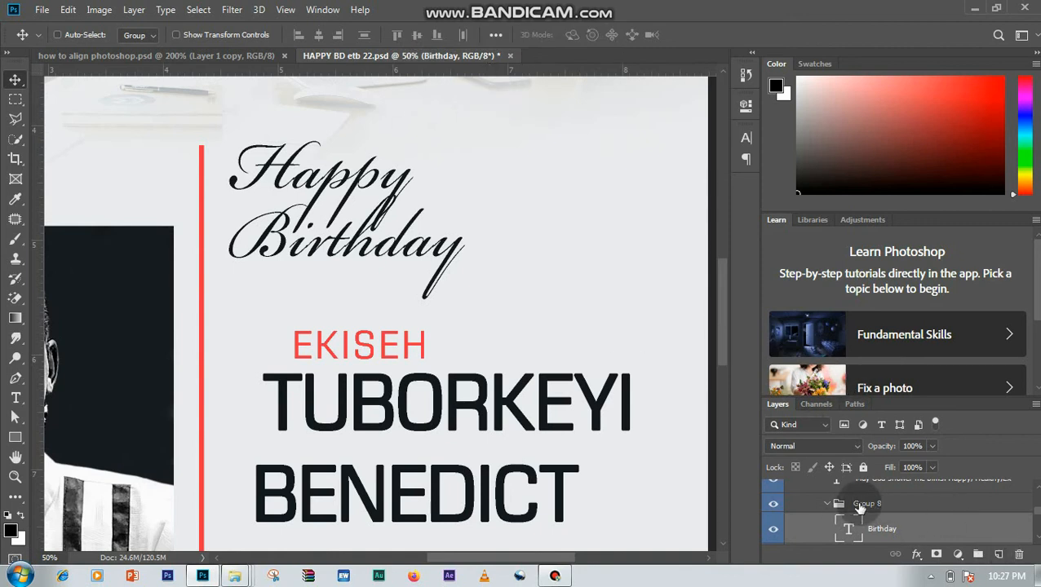
{"action": "left_click", "coordinate": [827, 504]}
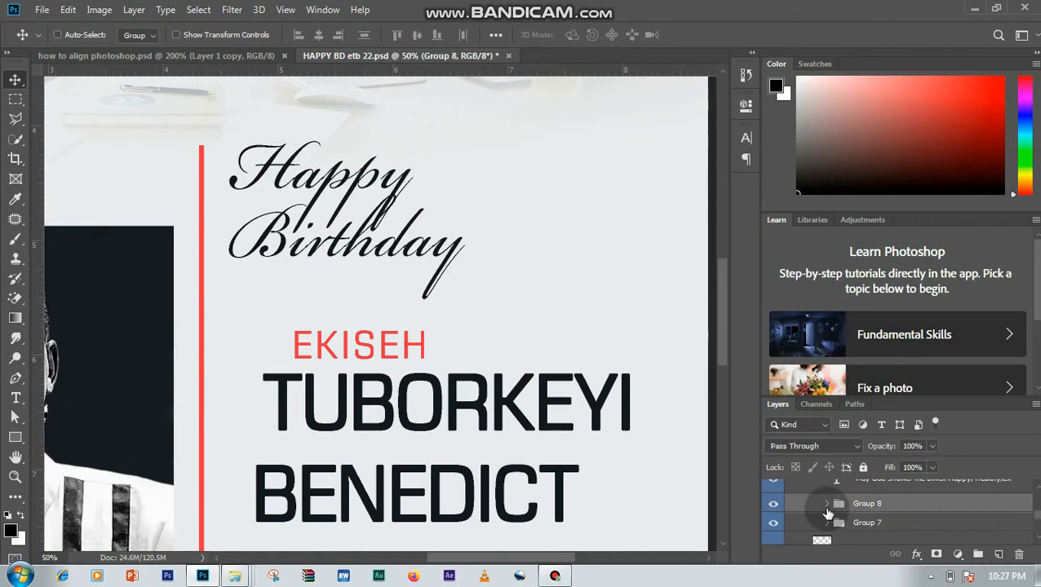
- Toggle Group 7's visibility to identify its content on the flyer, and expand the group to reach its name layers
{"action": "left_click", "coordinate": [772, 525]}
{"action": "left_click", "coordinate": [772, 524]}
{"action": "left_click", "coordinate": [818, 525]}
{"action": "left_click", "coordinate": [827, 522]}
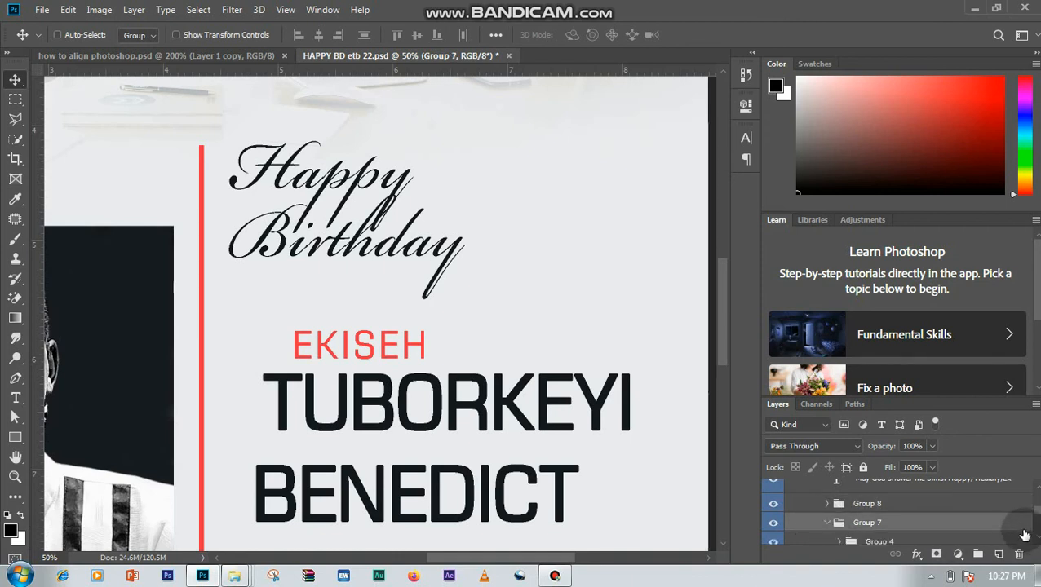
{"action": "key", "text": "ctrl+minus"}
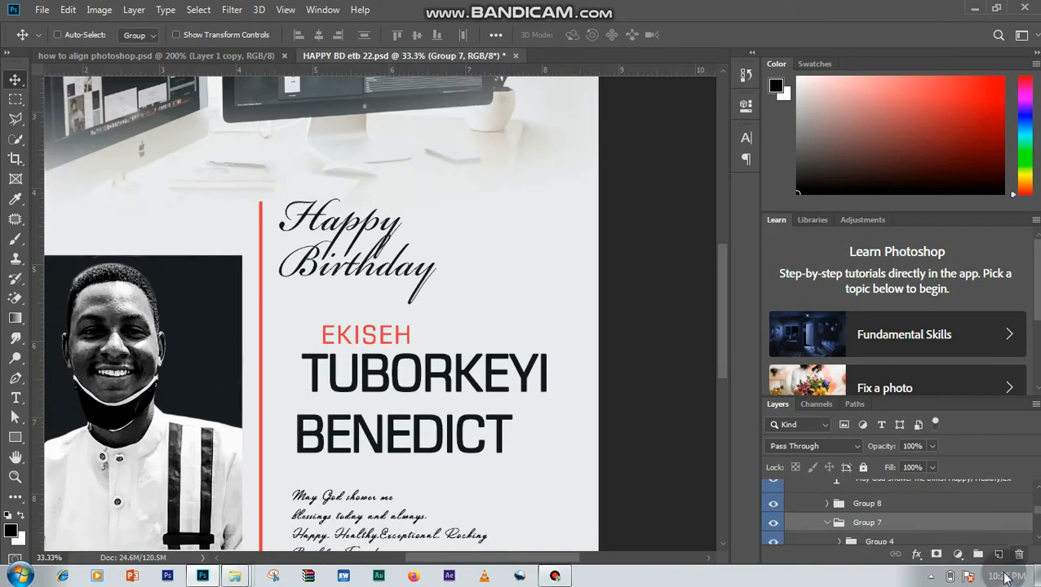
{"action": "left_click", "coordinate": [1038, 539]}
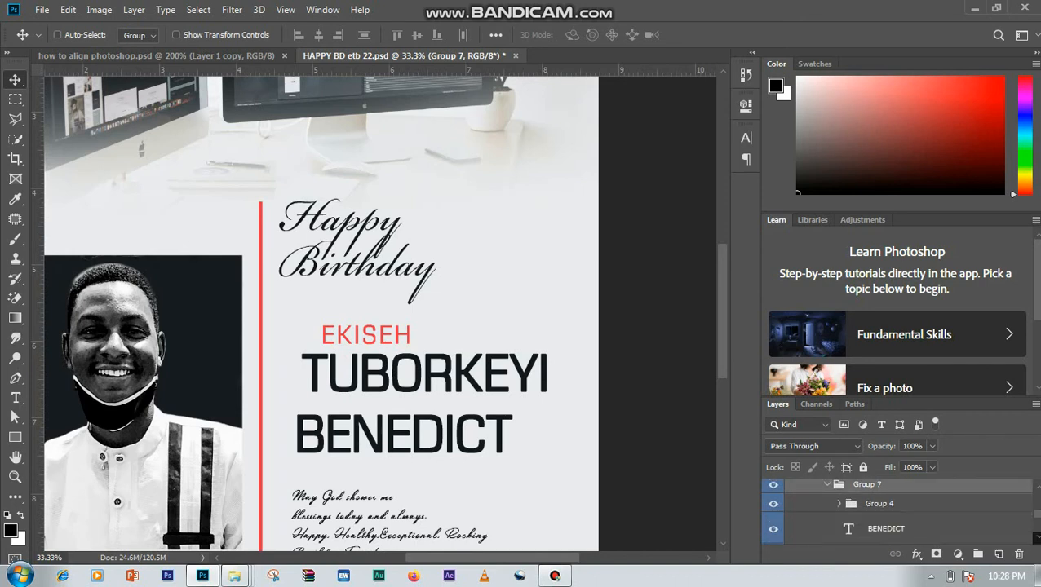
- Select Group 4 together with the two large name text layers in Group 7 and align their left edges
{"action": "left_click", "coordinate": [915, 499]}
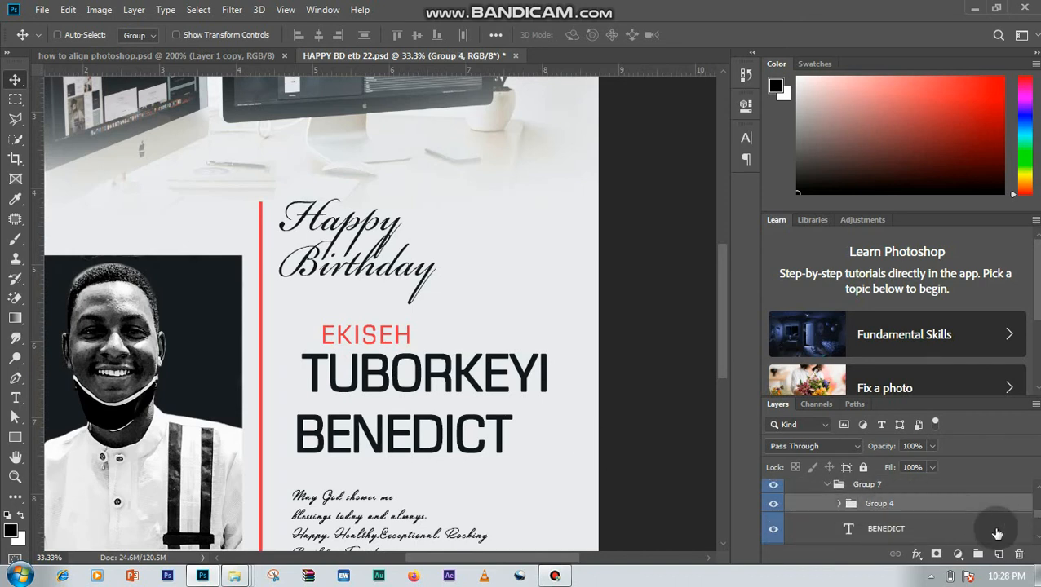
{"action": "left_click", "coordinate": [1038, 537]}
{"action": "scroll", "coordinate": [1032, 522], "scroll_direction": "up", "scroll_amount": 1}
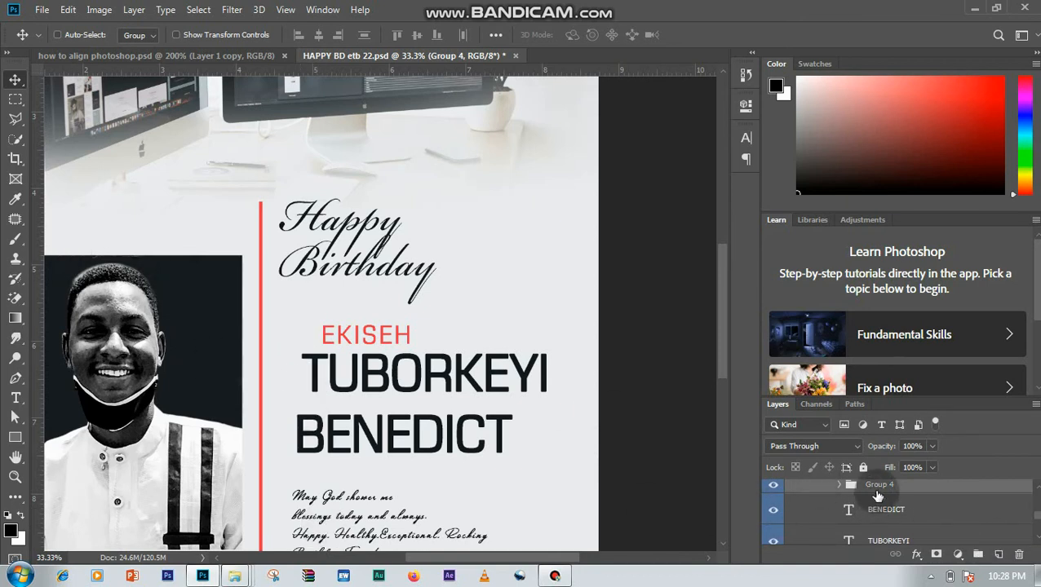
{"action": "left_click", "coordinate": [773, 488]}
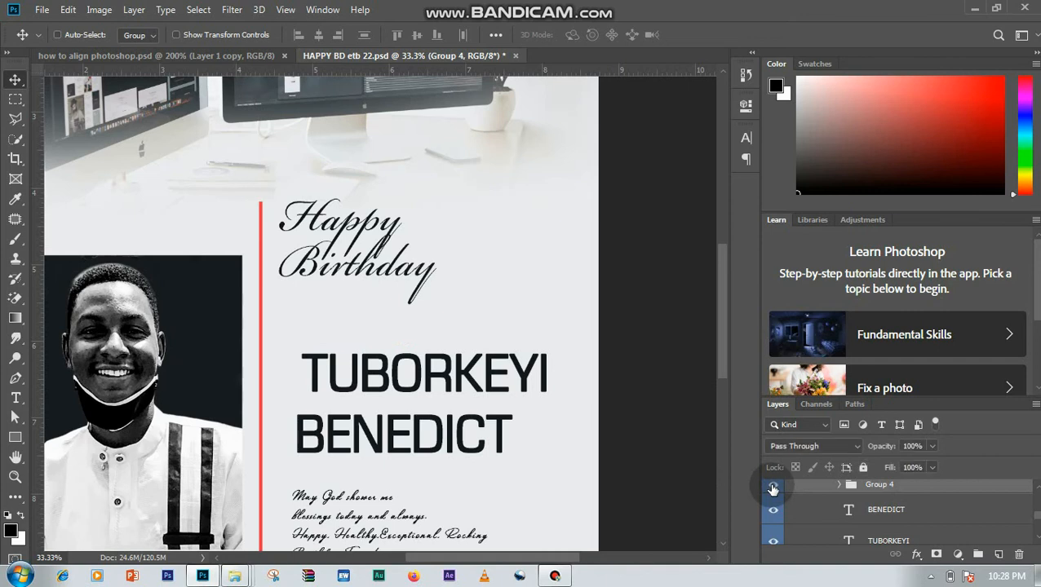
{"action": "left_click", "coordinate": [856, 540], "text": "shift"}
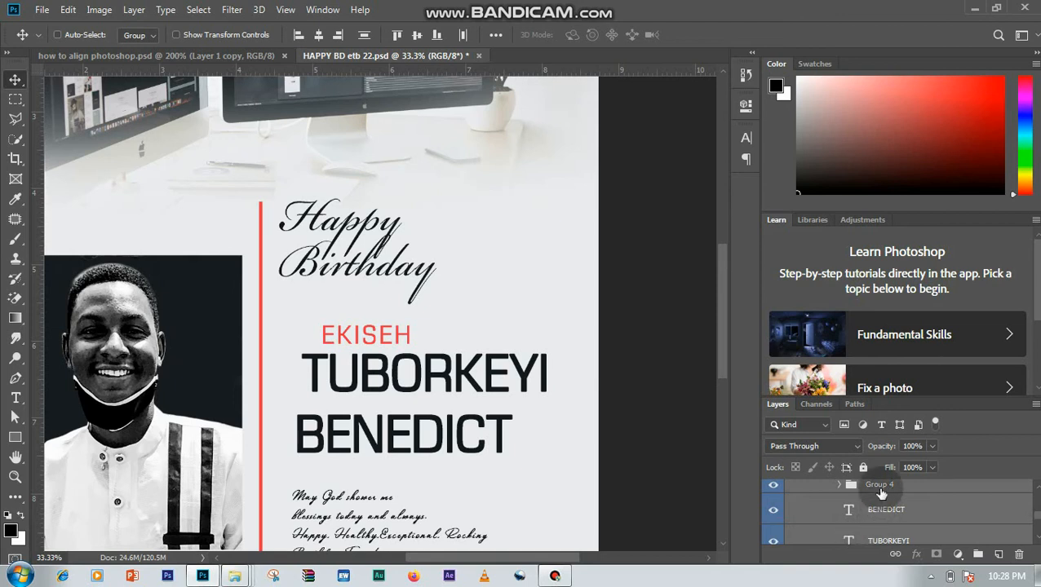
{"action": "left_click", "coordinate": [299, 36]}
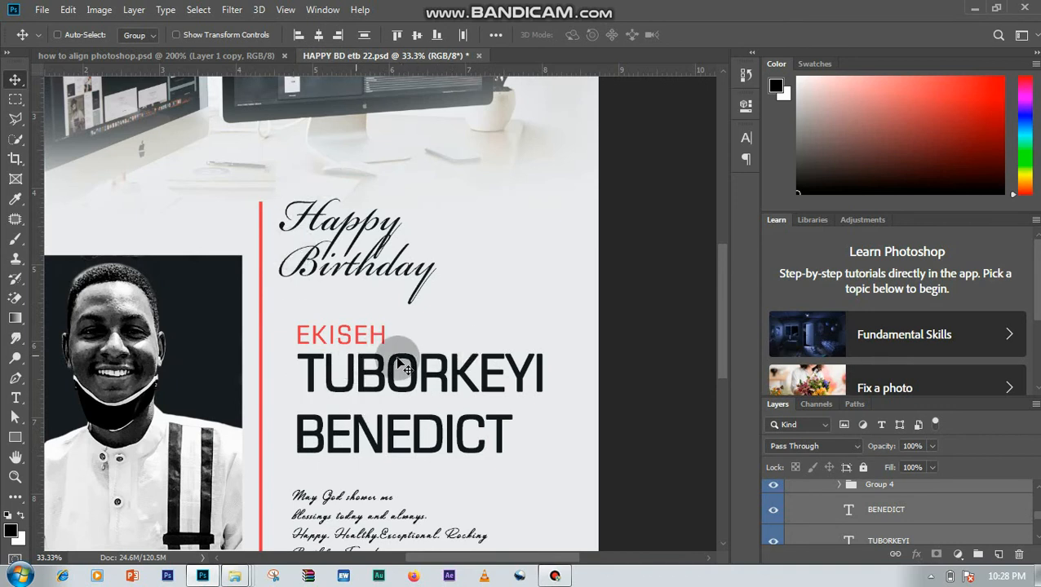
- Distribute the three name lines vertically with even spacing and collapse Group 7
{"action": "left_click", "coordinate": [366, 39]}
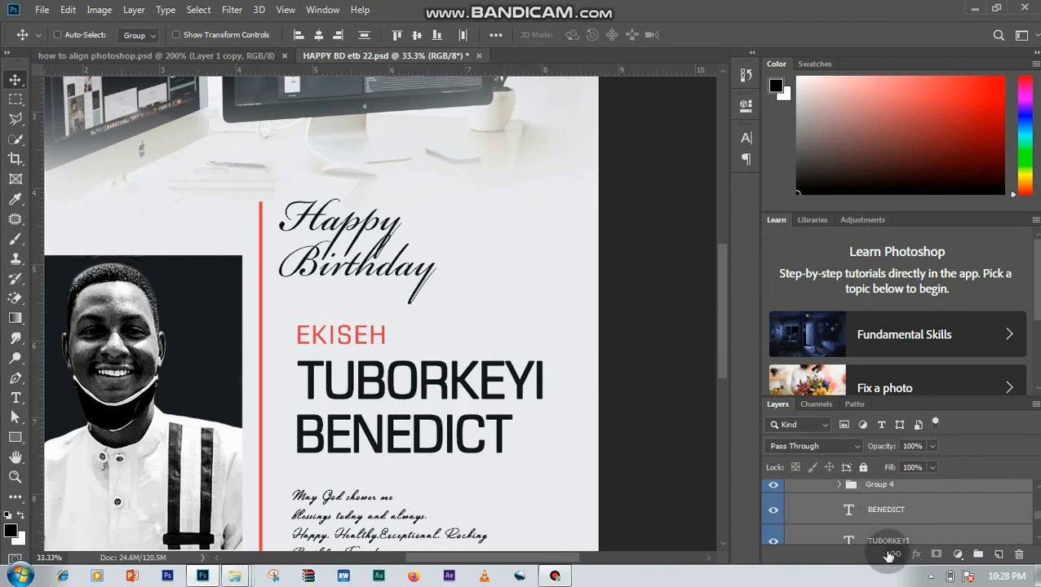
{"action": "scroll", "coordinate": [1036, 492], "scroll_direction": "up", "scroll_amount": 2}
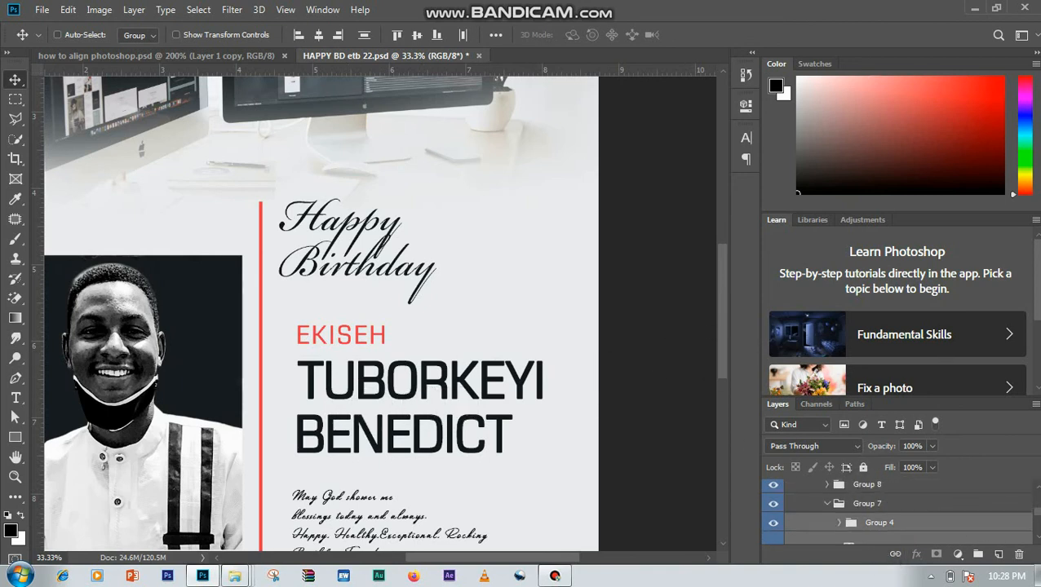
{"action": "left_click", "coordinate": [858, 507]}
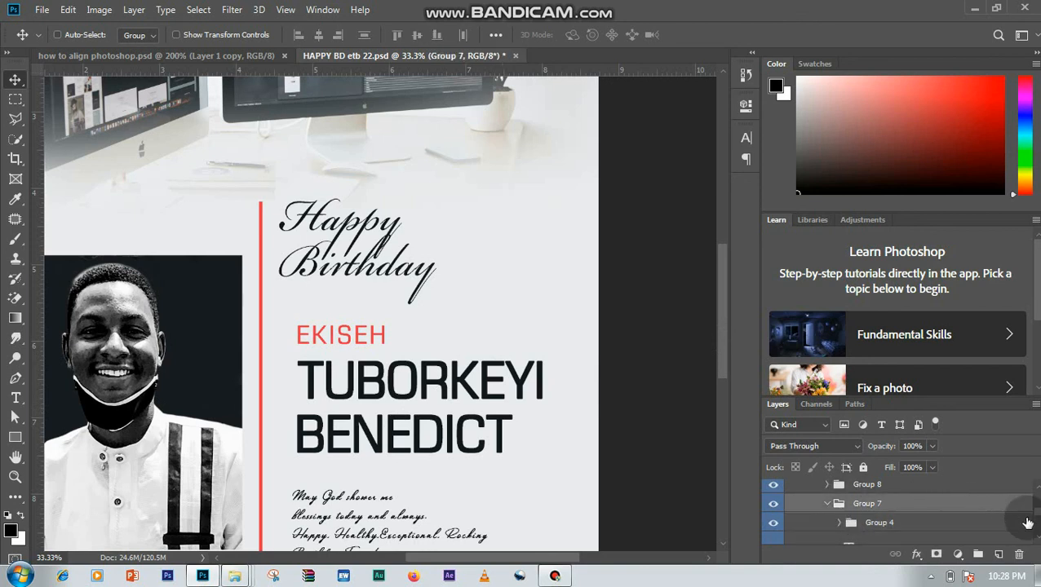
{"action": "left_click", "coordinate": [827, 503]}
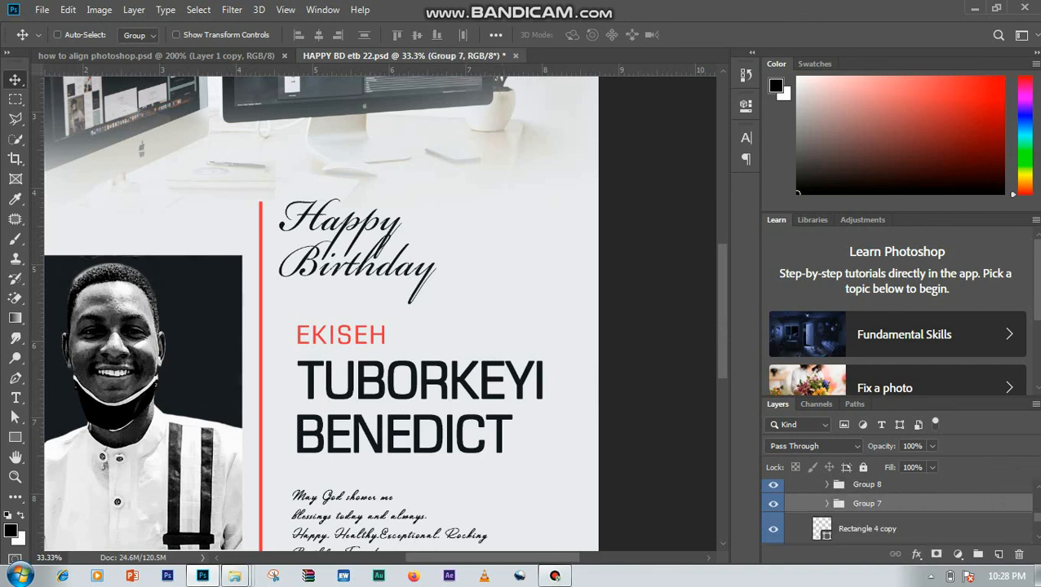
- Collapse the inner Text group and toggle its visibility to identify what it holds on the flyer
{"action": "scroll", "coordinate": [818, 513], "scroll_direction": "up", "scroll_amount": 3}
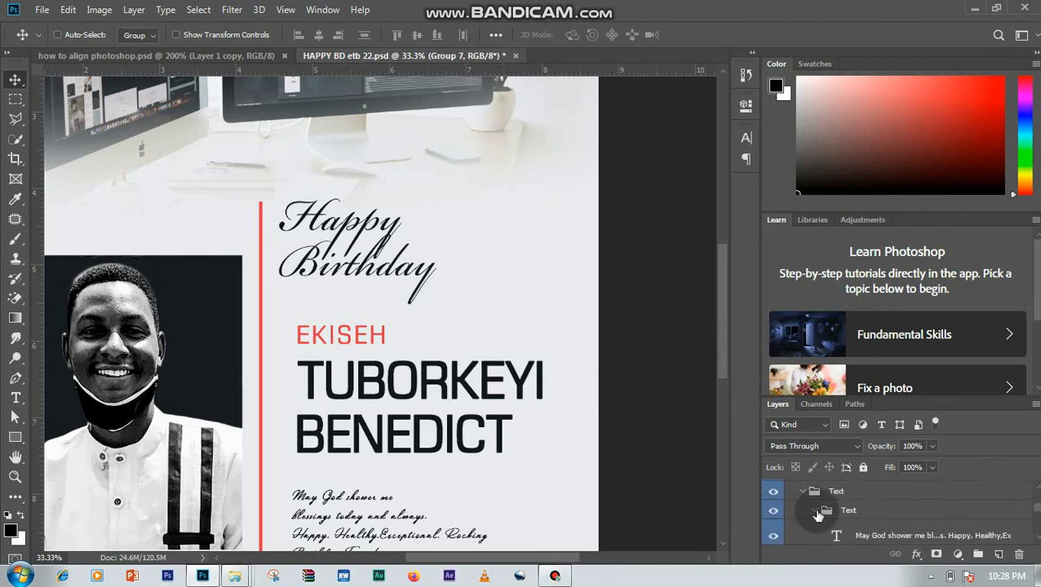
{"action": "left_click", "coordinate": [815, 510]}
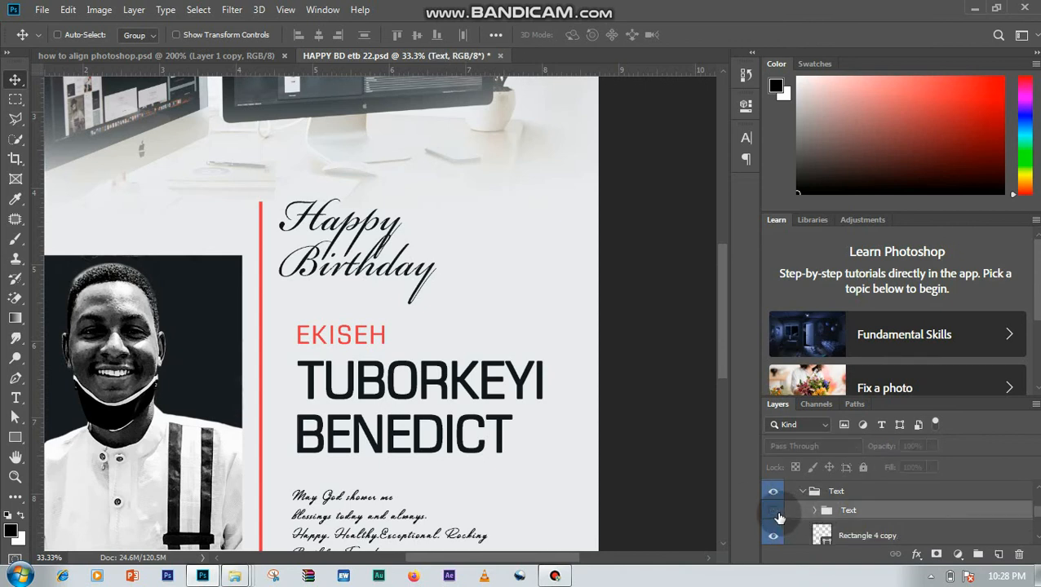
{"action": "key", "text": "ctrl+minus"}
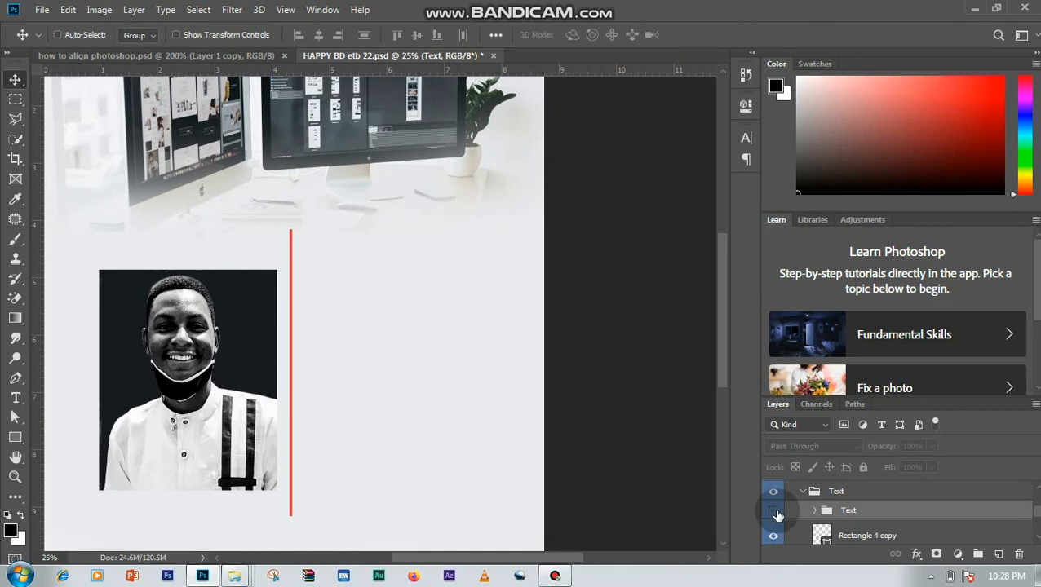
{"action": "left_click", "coordinate": [774, 511]}
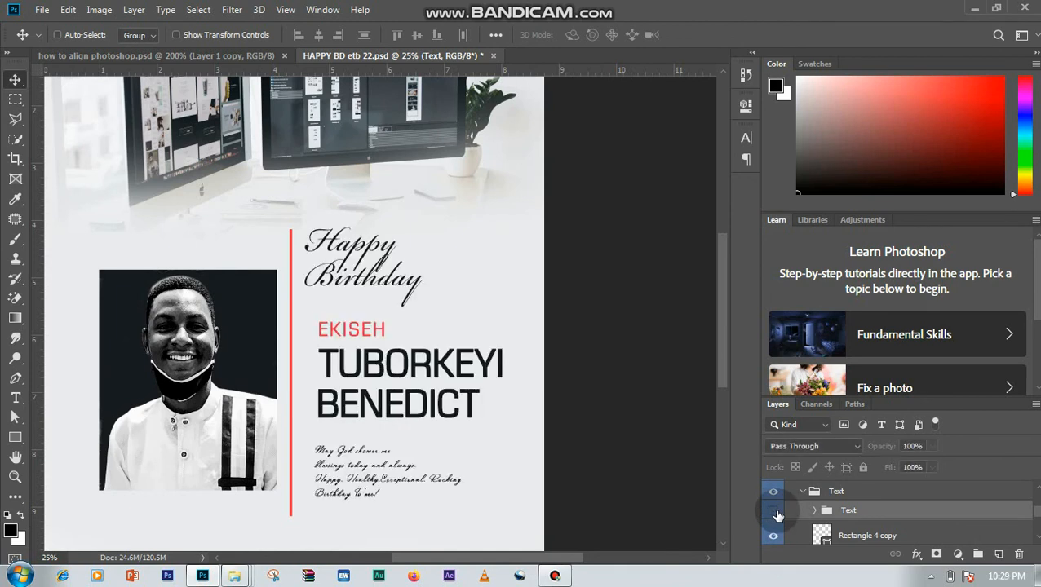
{"action": "left_click", "coordinate": [775, 513]}
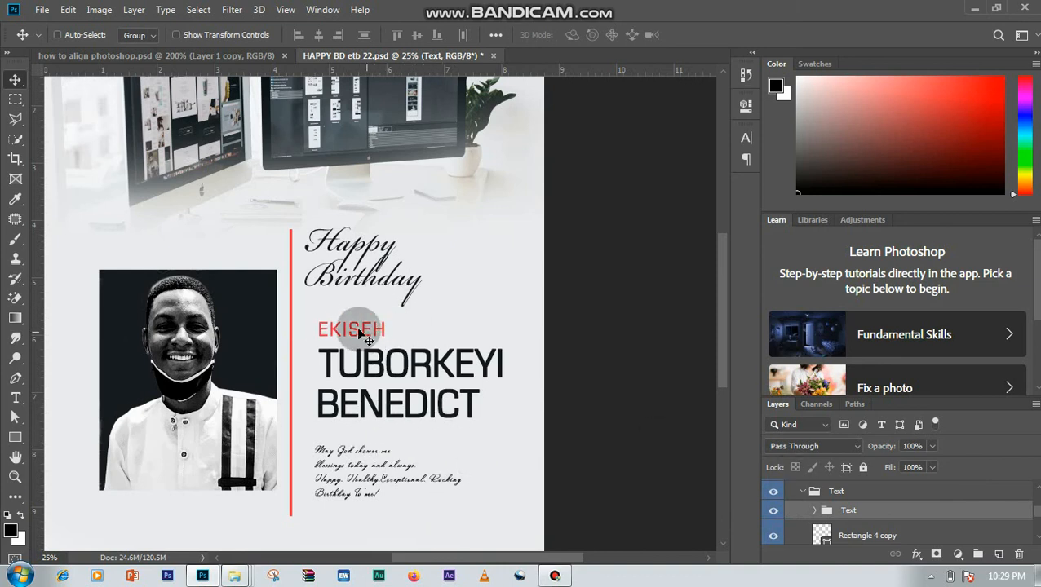
- Distribute the birthday message, Group 8 and Group 7 in the inner Text group vertically, and collapse the group
{"action": "left_click", "coordinate": [815, 511]}
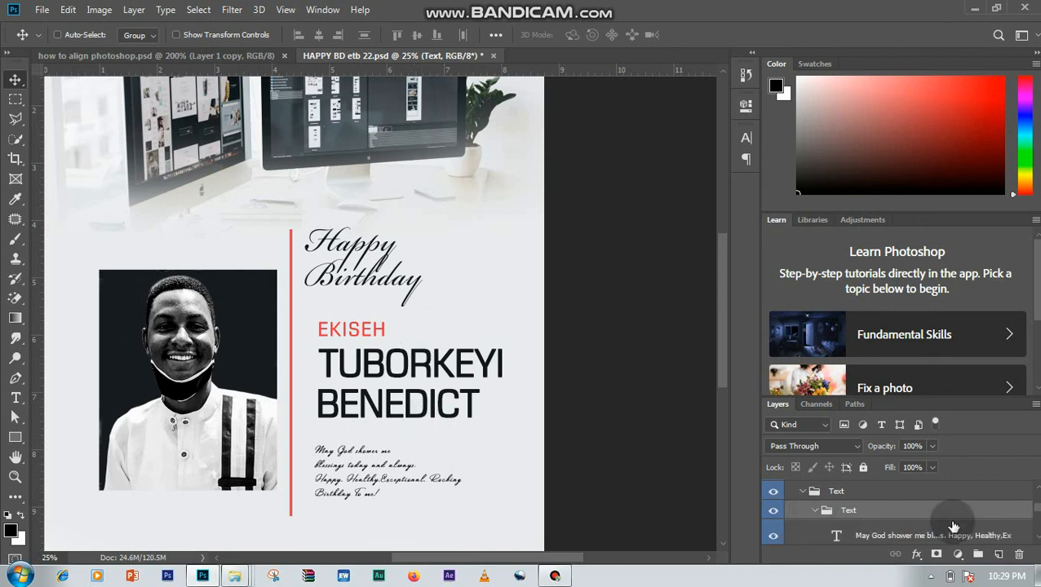
{"action": "scroll", "coordinate": [1011, 530], "scroll_direction": "down", "scroll_amount": 2}
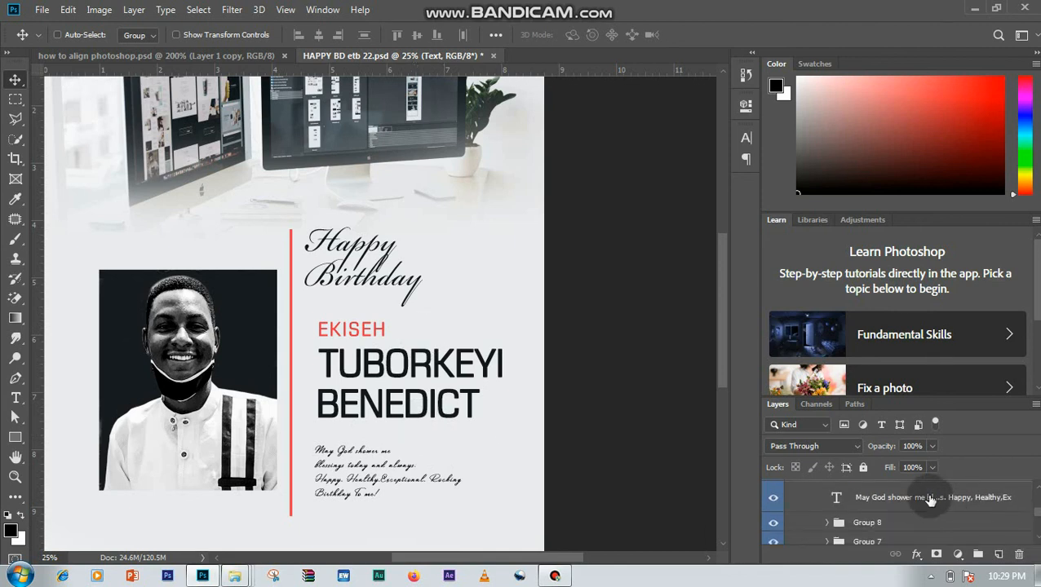
{"action": "left_click", "coordinate": [930, 497]}
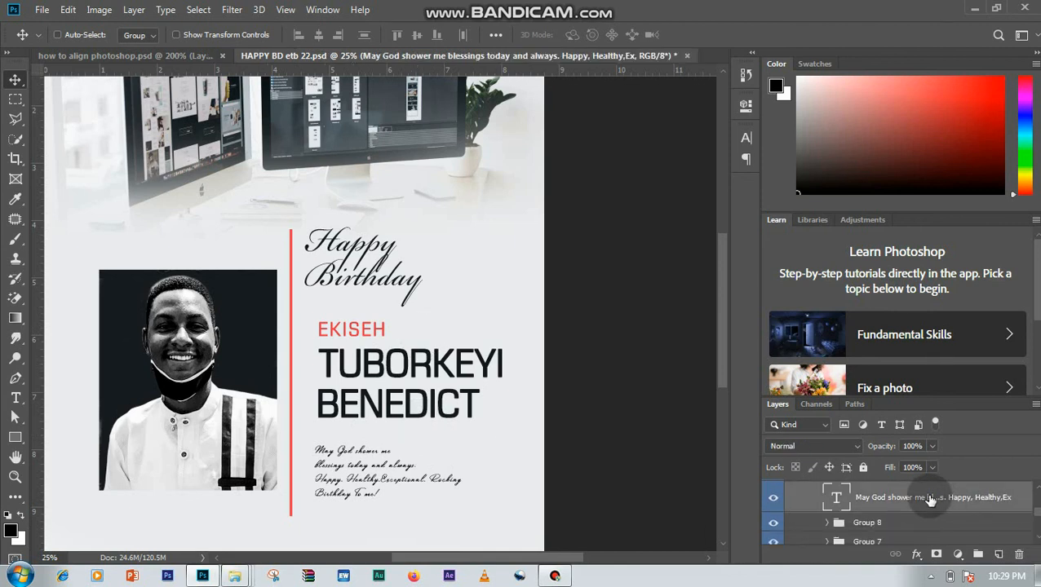
{"action": "left_click", "coordinate": [911, 541], "text": "shift"}
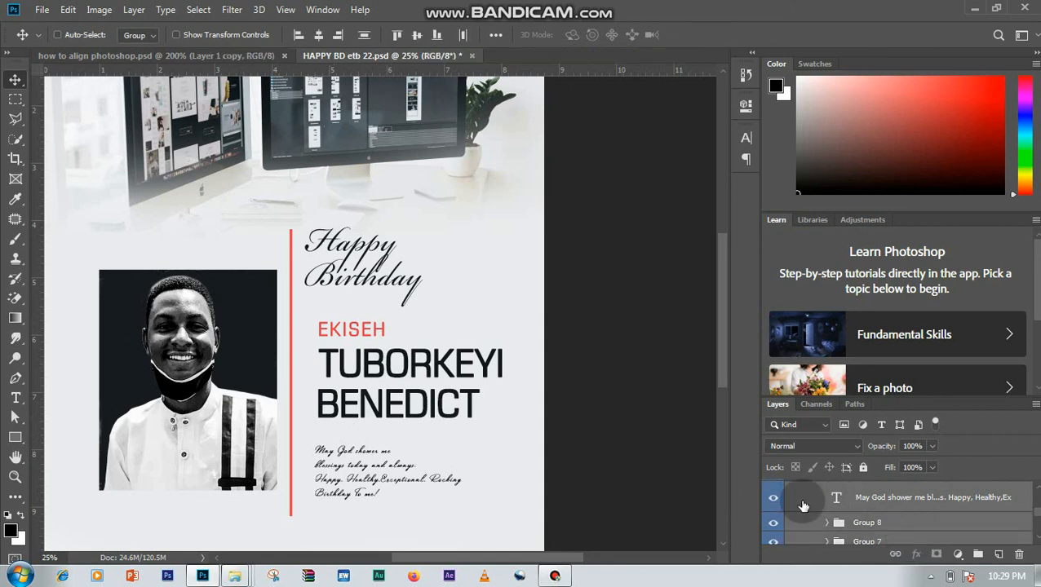
{"action": "scroll", "coordinate": [1007, 526], "scroll_direction": "down", "scroll_amount": 1}
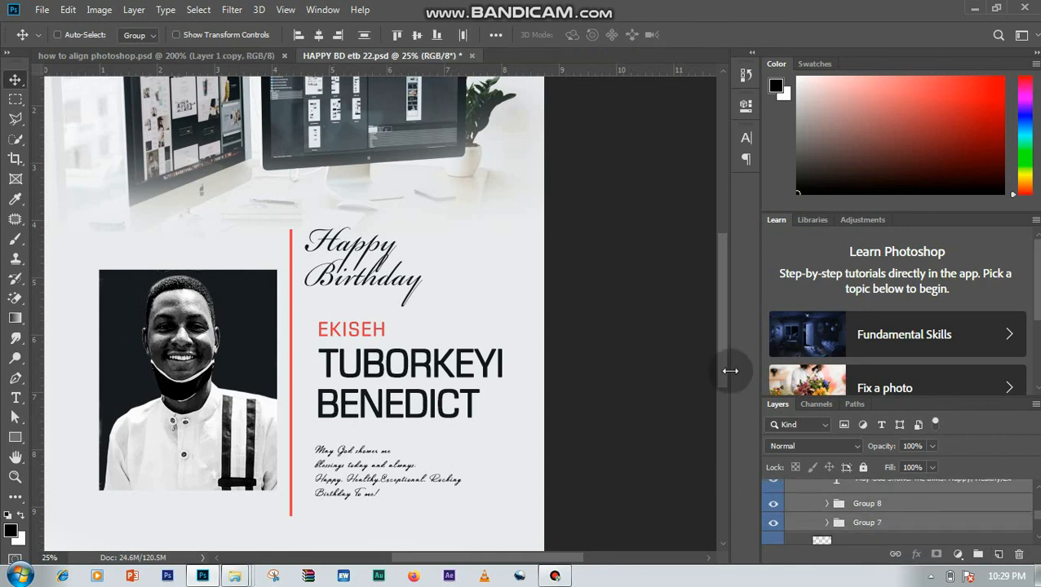
{"action": "left_click", "coordinate": [364, 37]}
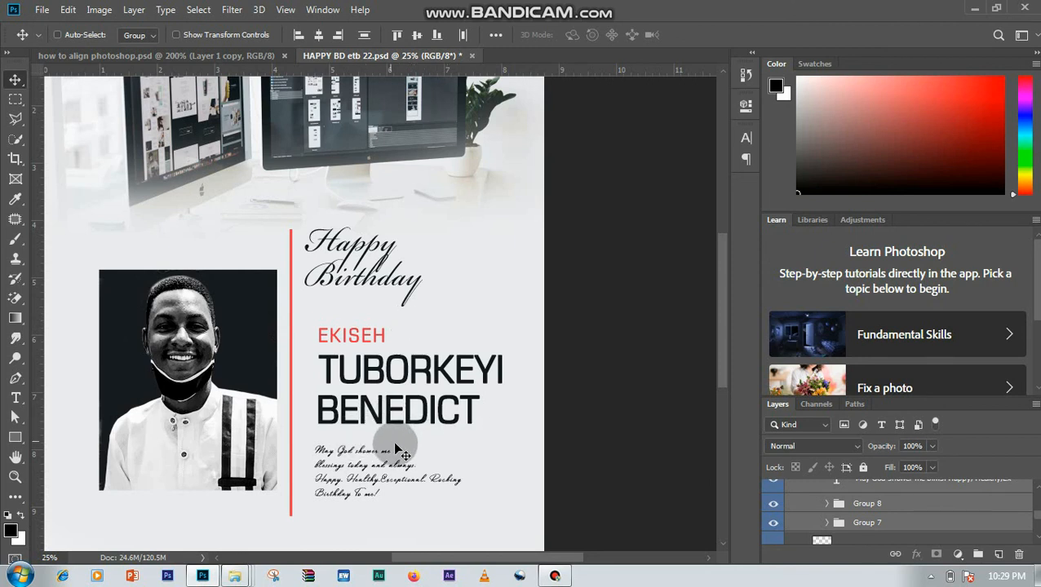
{"action": "left_click", "coordinate": [1036, 484]}
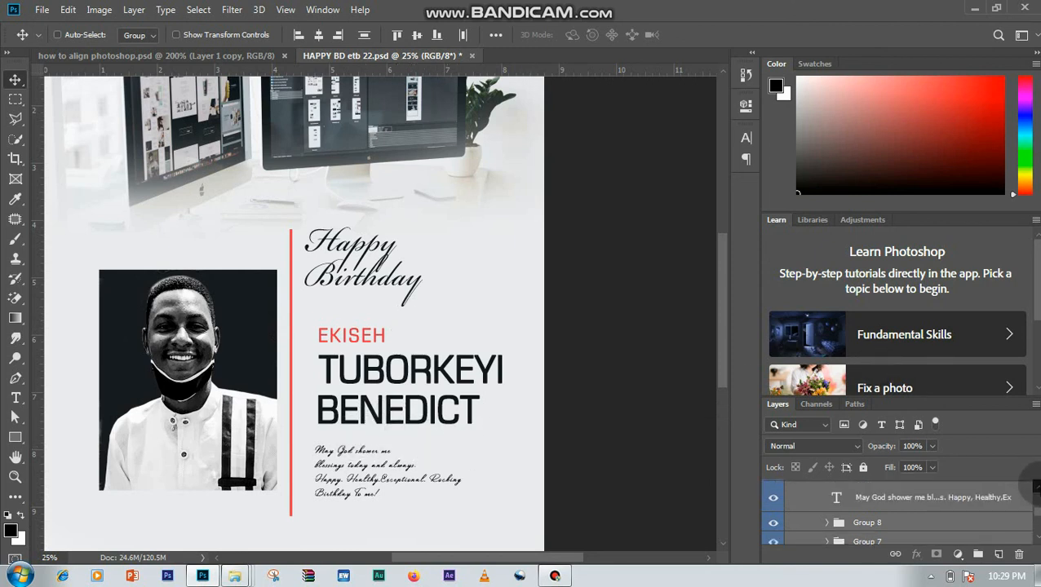
{"action": "left_click", "coordinate": [1037, 483]}
{"action": "left_click", "coordinate": [823, 492]}
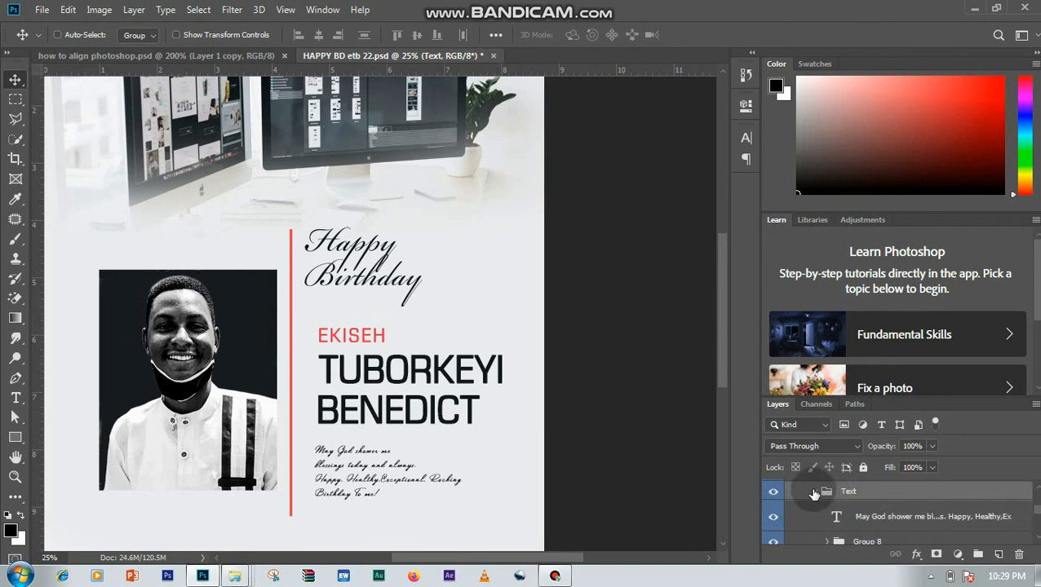
{"action": "left_click", "coordinate": [814, 492]}
- Review the whole flyer layout and toggle the Image group's visibility to identify its content
{"action": "left_click_drag", "start_coordinate": [717, 361], "coordinate": [721, 371]}
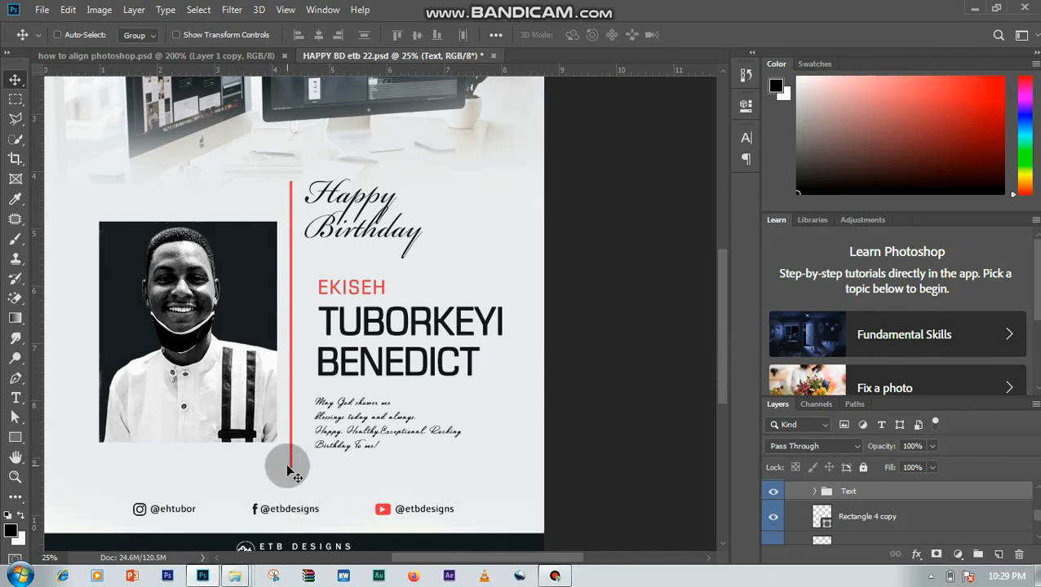
{"action": "scroll", "coordinate": [1032, 510], "scroll_direction": "up", "scroll_amount": 3}
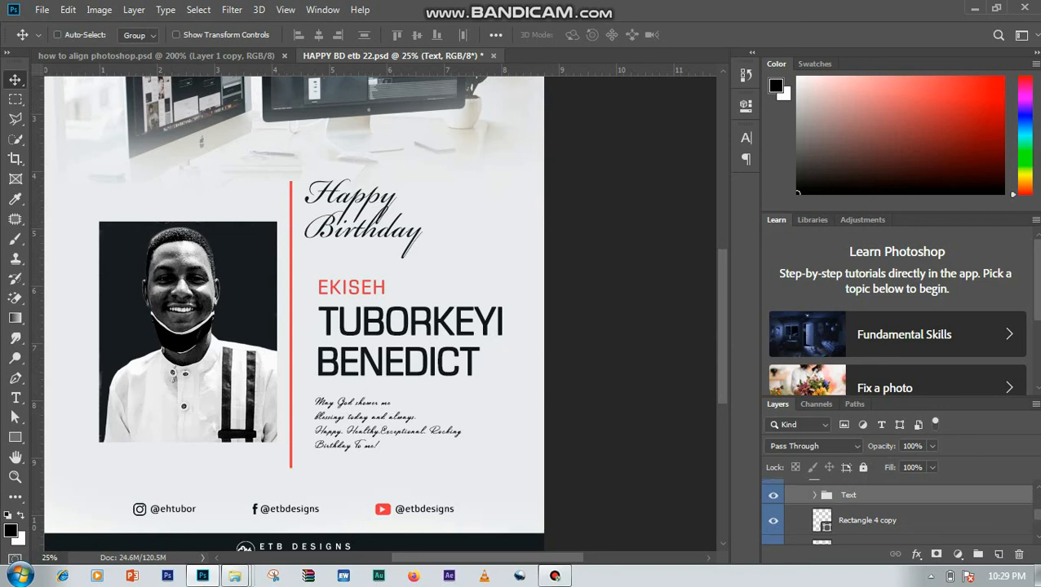
{"action": "key", "text": "ctrl+minus"}
{"action": "key", "text": "ctrl+minus"}
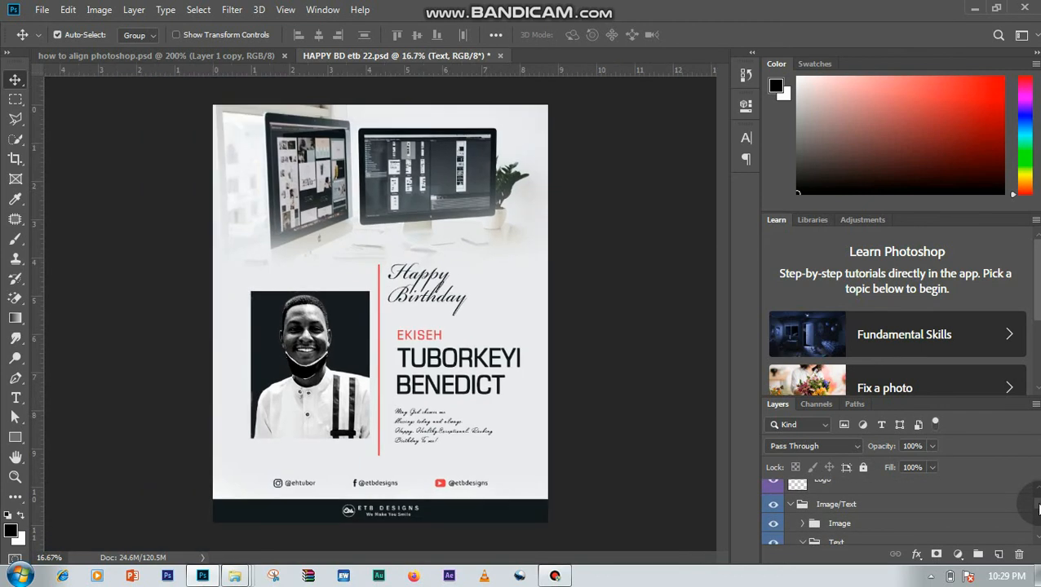
{"action": "key", "text": "ctrl+plus"}
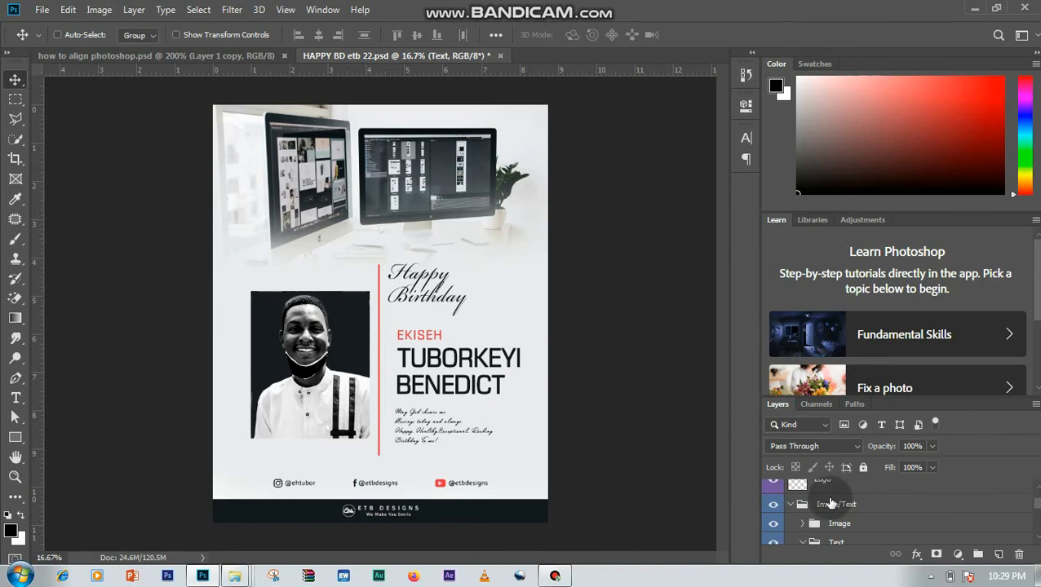
{"action": "left_click", "coordinate": [770, 528]}
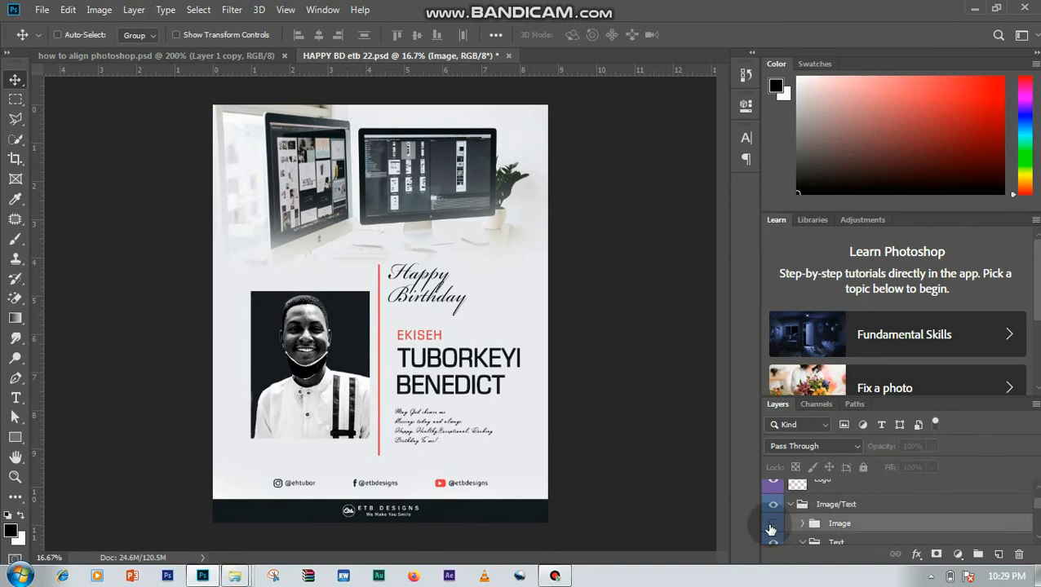
{"action": "left_click", "coordinate": [771, 528]}
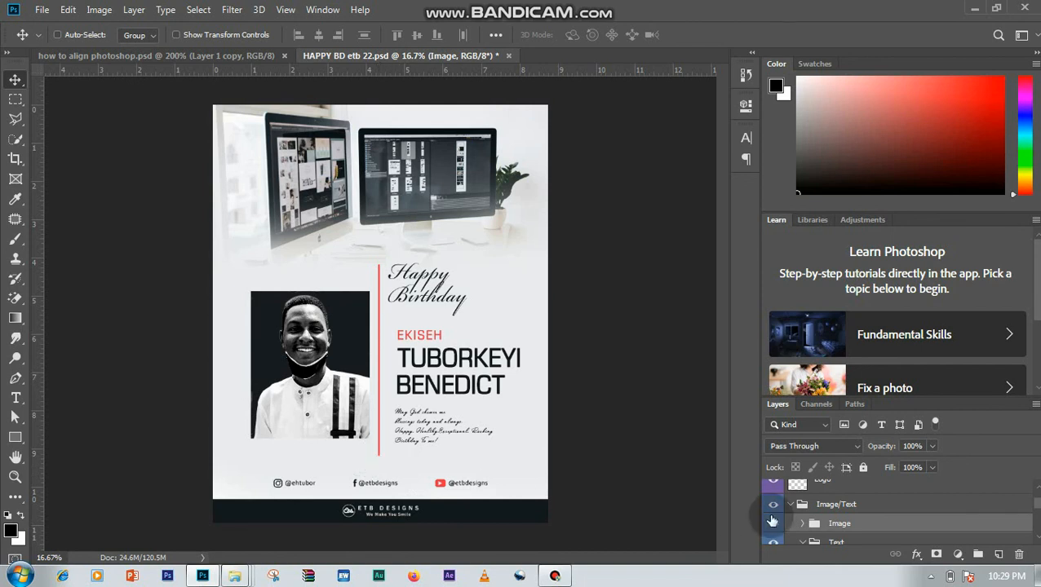
- Align the bottom edges of the Image group, Rectangle 4 copy and Rectangle 4
{"action": "scroll", "coordinate": [1036, 530], "scroll_direction": "down", "scroll_amount": 5}
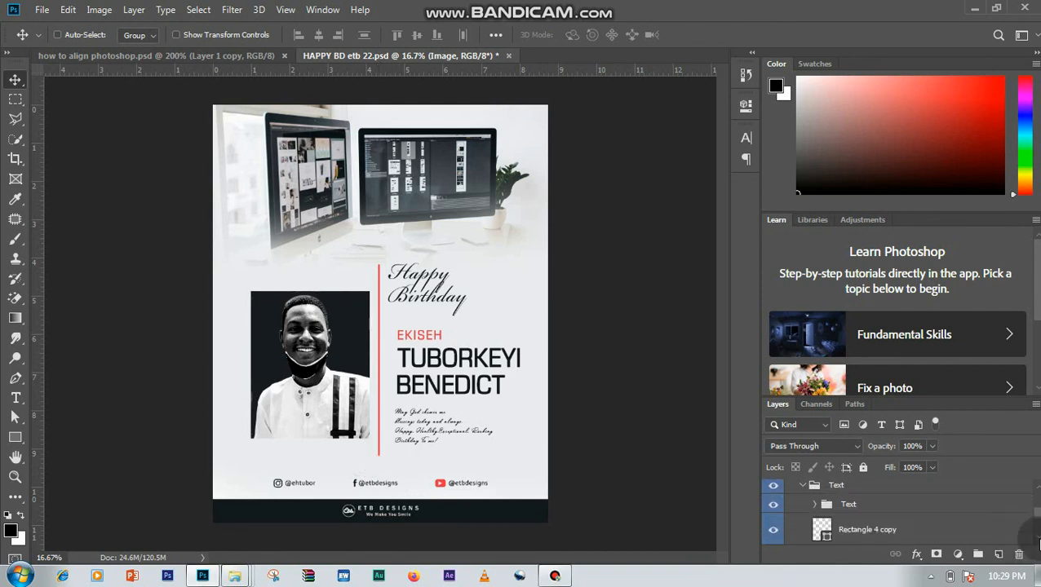
{"action": "scroll", "coordinate": [1039, 494], "scroll_direction": "up", "scroll_amount": 1}
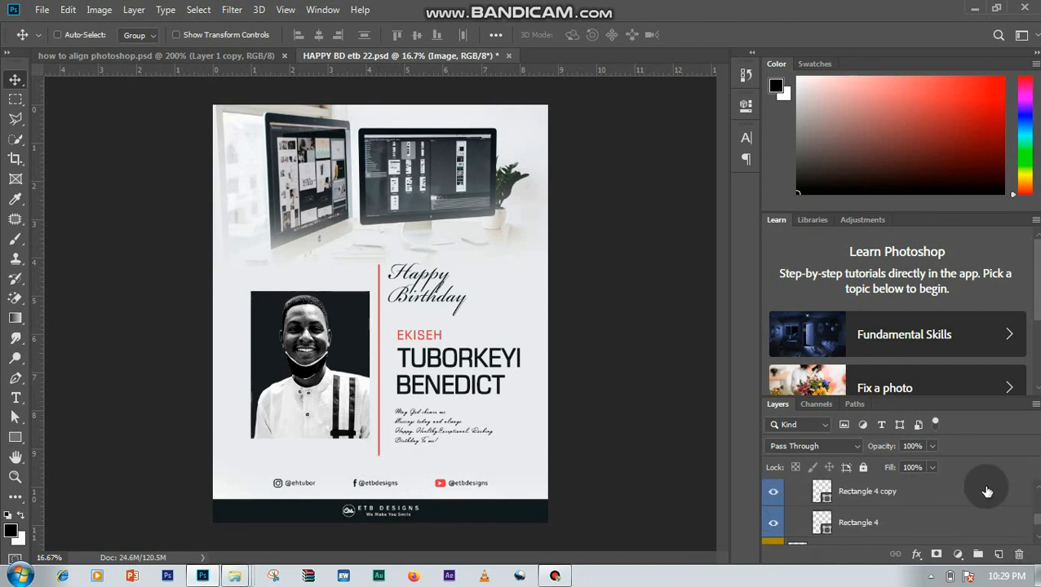
{"action": "left_click", "coordinate": [964, 494]}
{"action": "left_click", "coordinate": [966, 524], "text": "shift"}
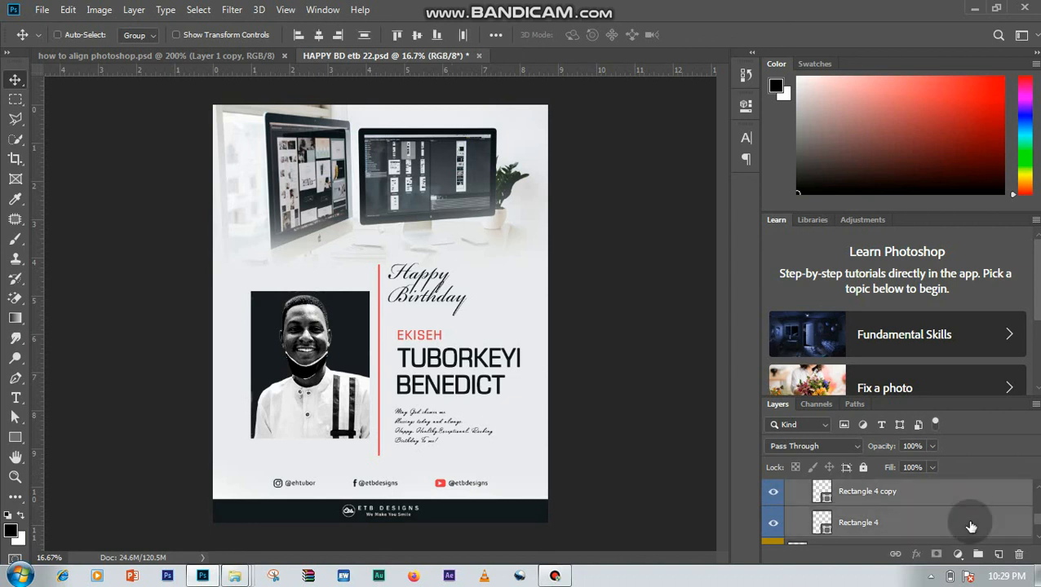
{"action": "scroll", "coordinate": [1038, 513], "scroll_direction": "up", "scroll_amount": 5}
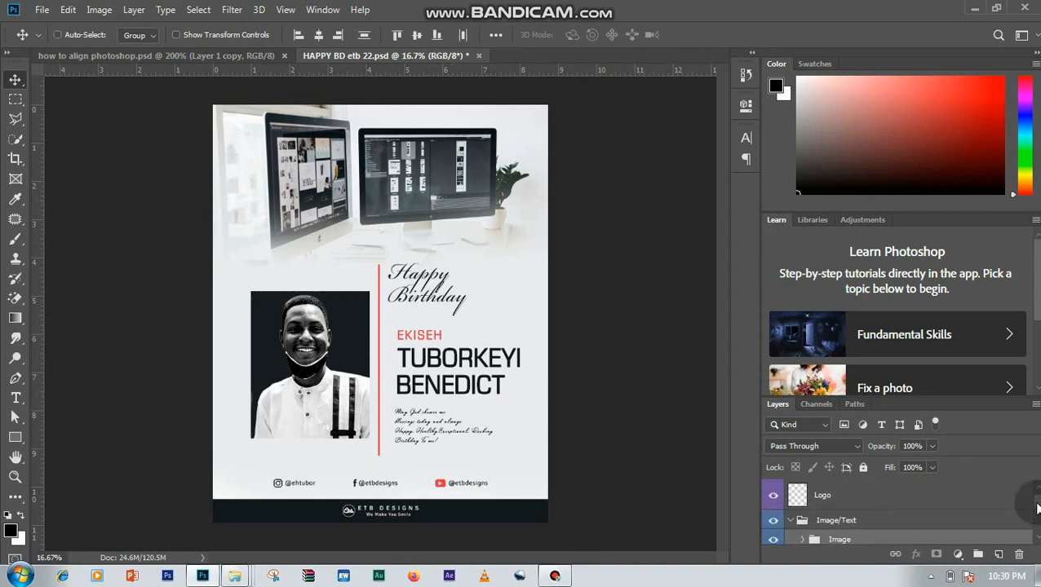
{"action": "scroll", "coordinate": [1030, 512], "scroll_direction": "down", "scroll_amount": 3}
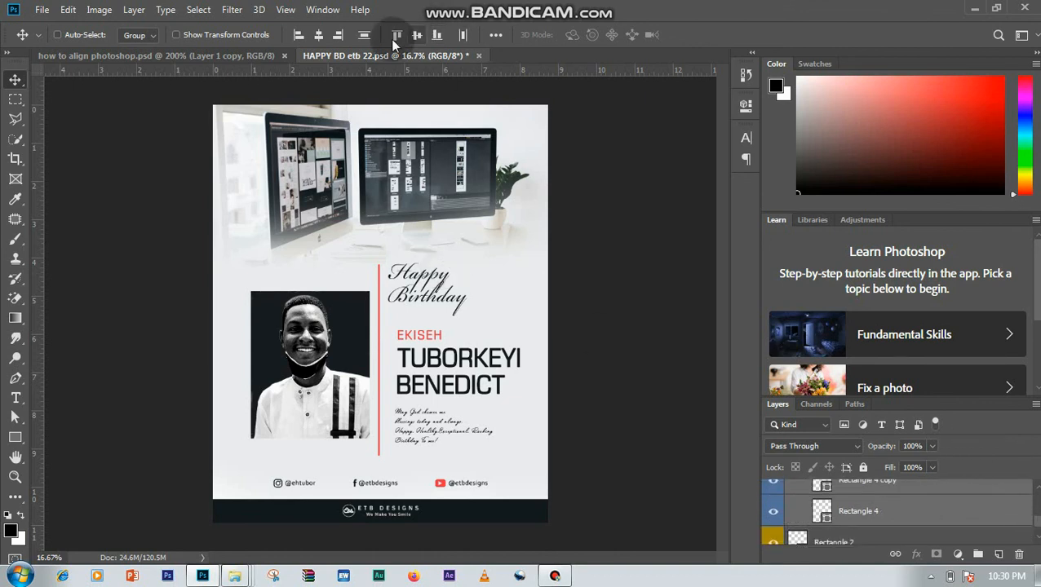
{"action": "left_click", "coordinate": [437, 36]}
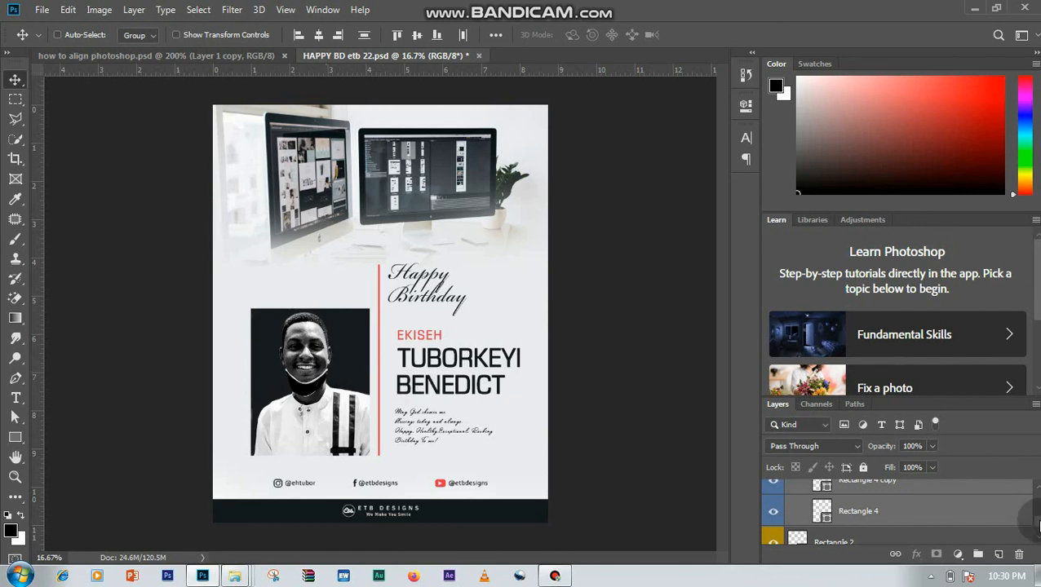
- Collapse the Image/Text group and toggle its visibility to identify what it holds on the flyer
{"action": "scroll", "coordinate": [1023, 522], "scroll_direction": "up", "scroll_amount": 5}
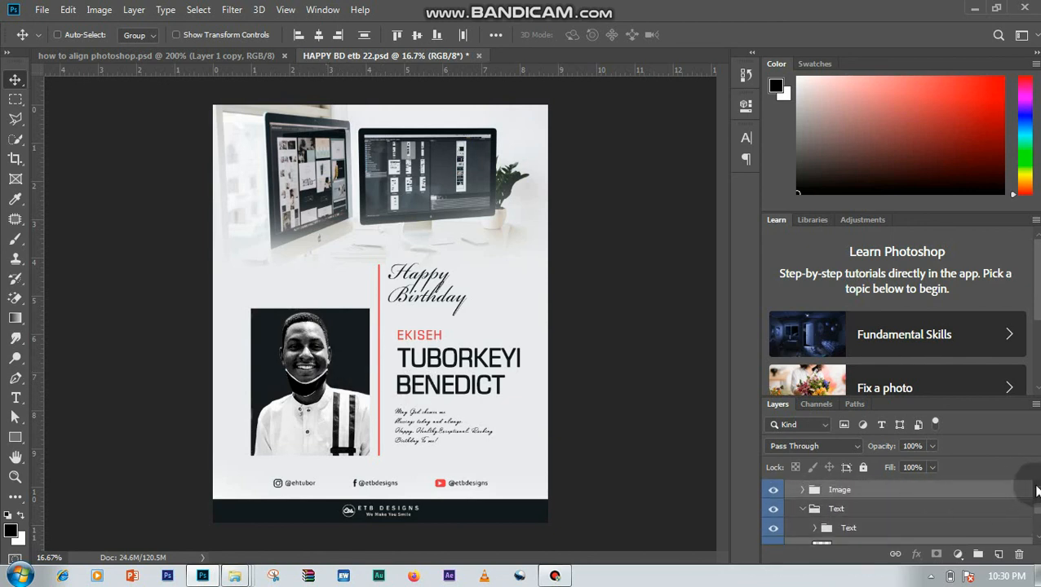
{"action": "scroll", "coordinate": [1034, 487], "scroll_direction": "up", "scroll_amount": 2}
{"action": "left_click", "coordinate": [807, 508]}
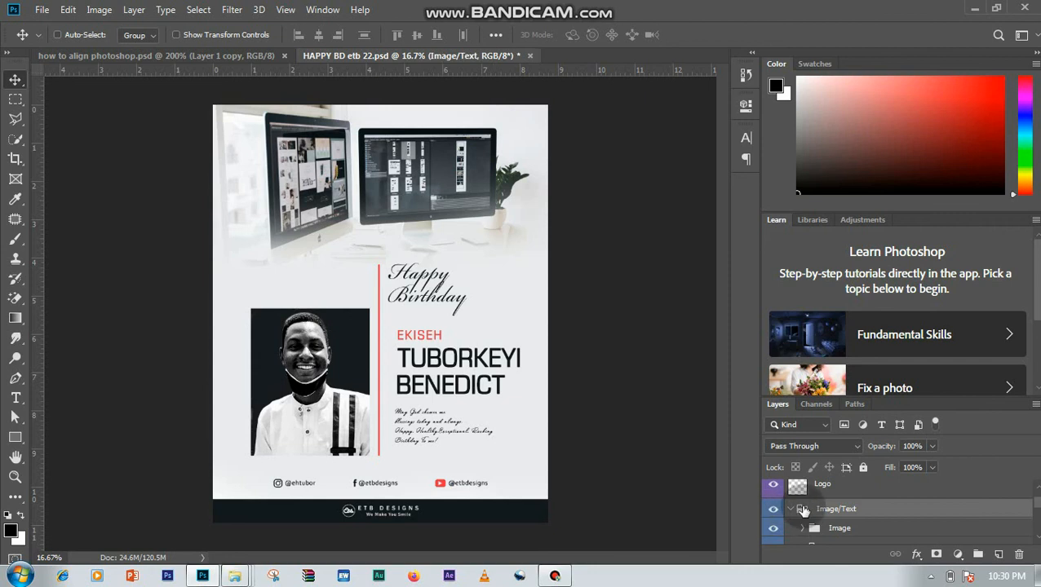
{"action": "left_click", "coordinate": [789, 509]}
{"action": "left_click", "coordinate": [773, 509]}
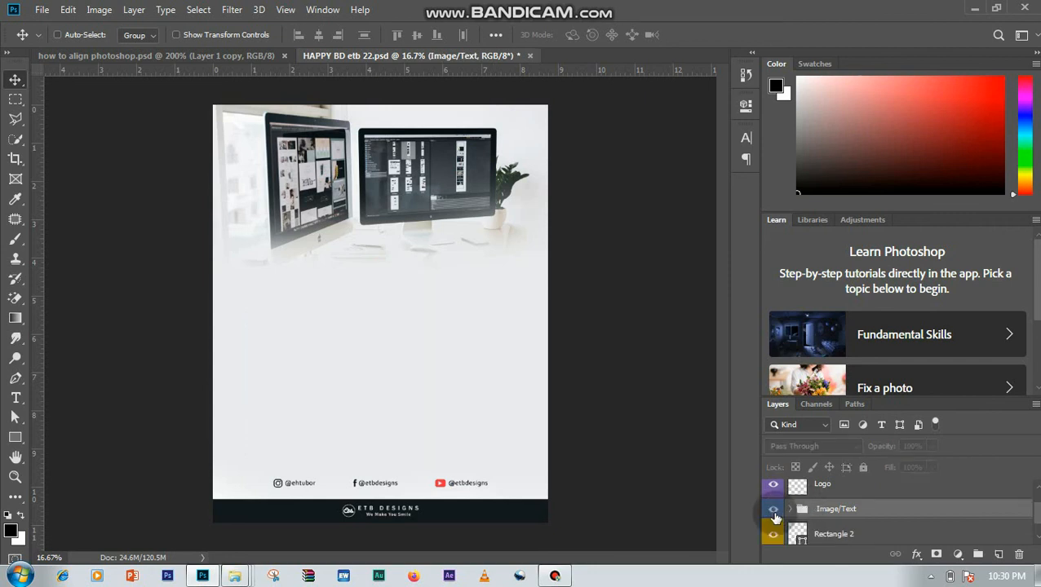
{"action": "left_click", "coordinate": [774, 509]}
- Add a new layer below the Image/Text group and marquee-select a full-width band across the photo and name area
{"action": "left_click", "coordinate": [996, 554]}
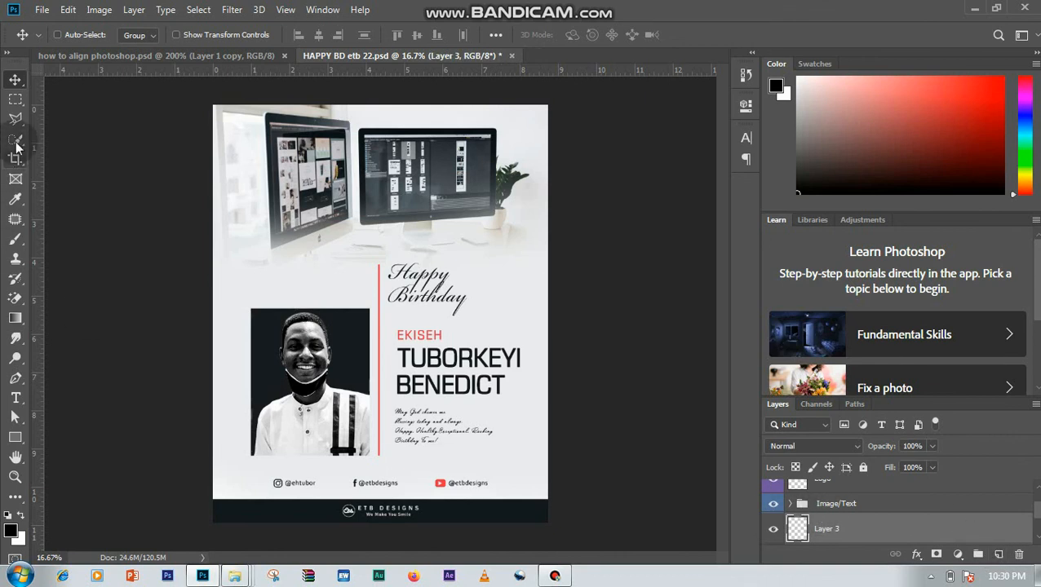
{"action": "left_click", "coordinate": [16, 105]}
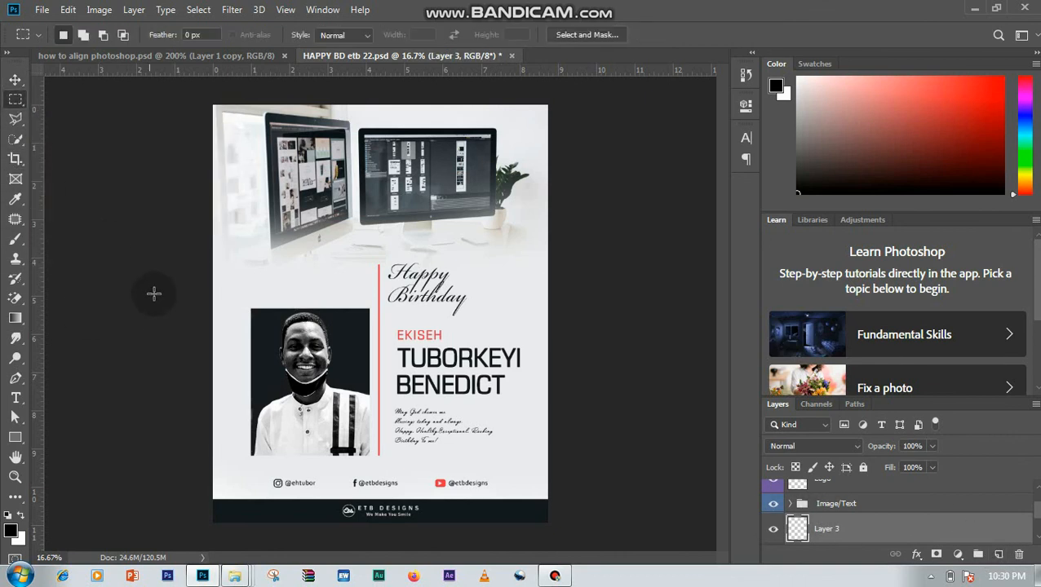
{"action": "left_click_drag", "start_coordinate": [215, 286], "coordinate": [592, 458]}
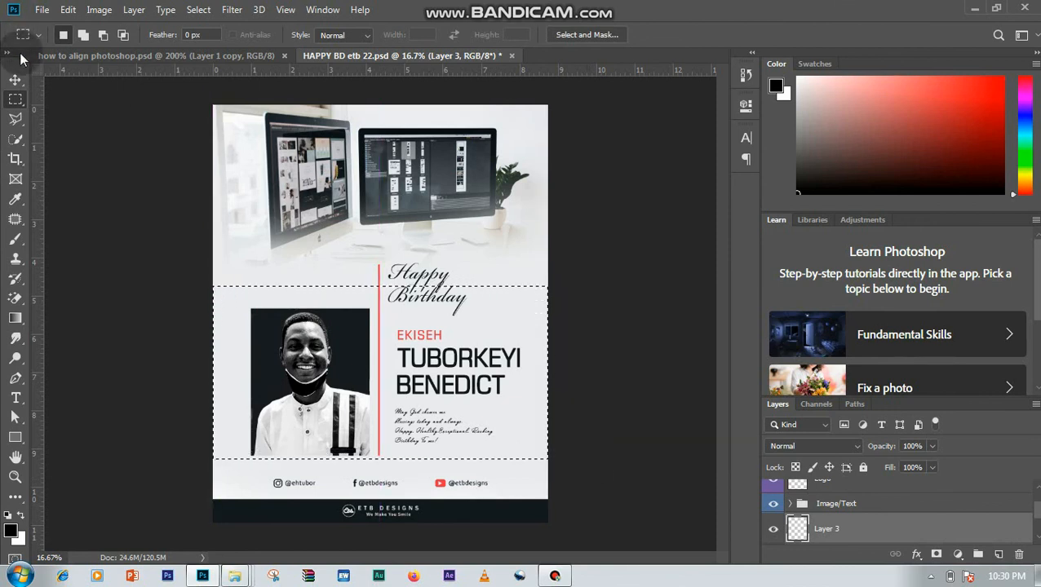
- Align the horizontal centers of the Image/Text group and Layer 3 to the full-width selection
{"action": "left_click", "coordinate": [14, 82]}
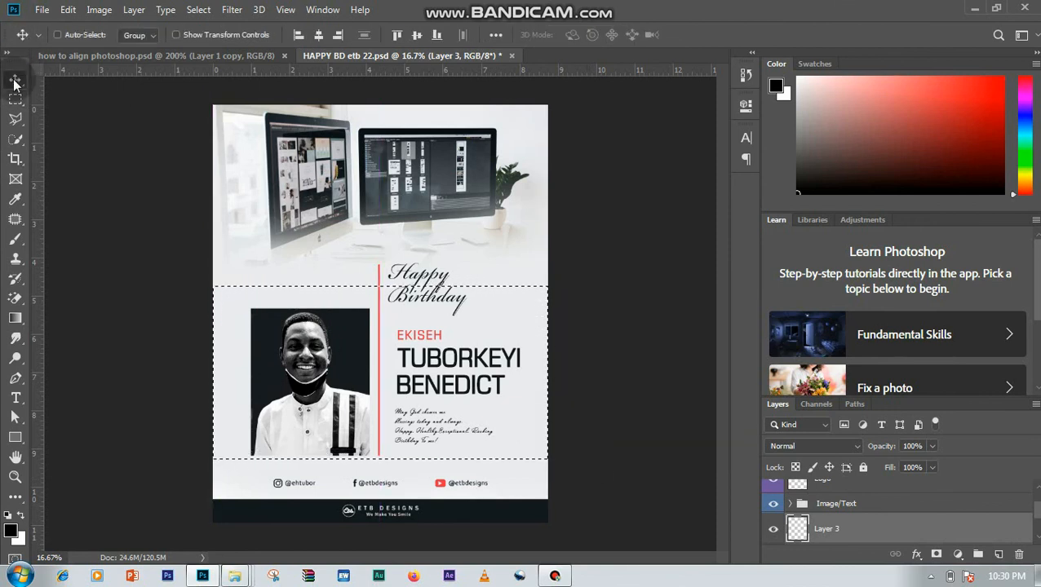
{"action": "left_click", "coordinate": [887, 508]}
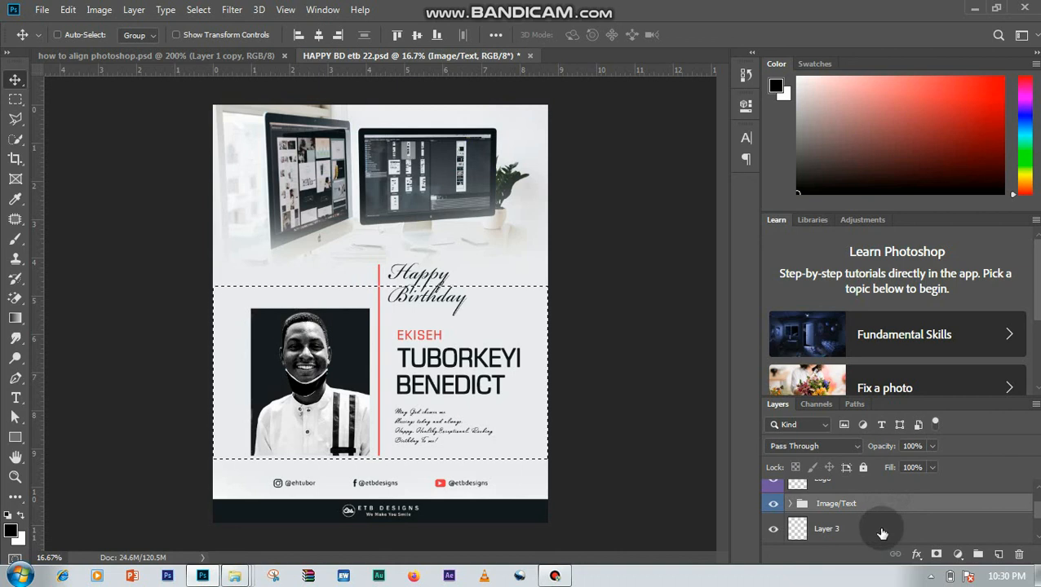
{"action": "key", "text": "ctrl"}
{"action": "left_click", "coordinate": [881, 533], "text": "ctrl"}
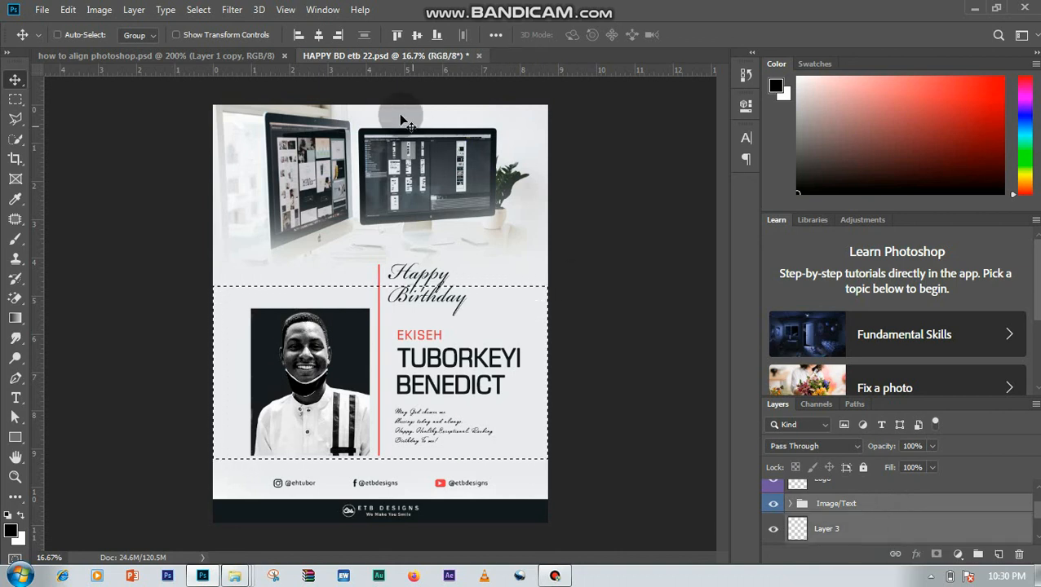
{"action": "left_click", "coordinate": [319, 38]}
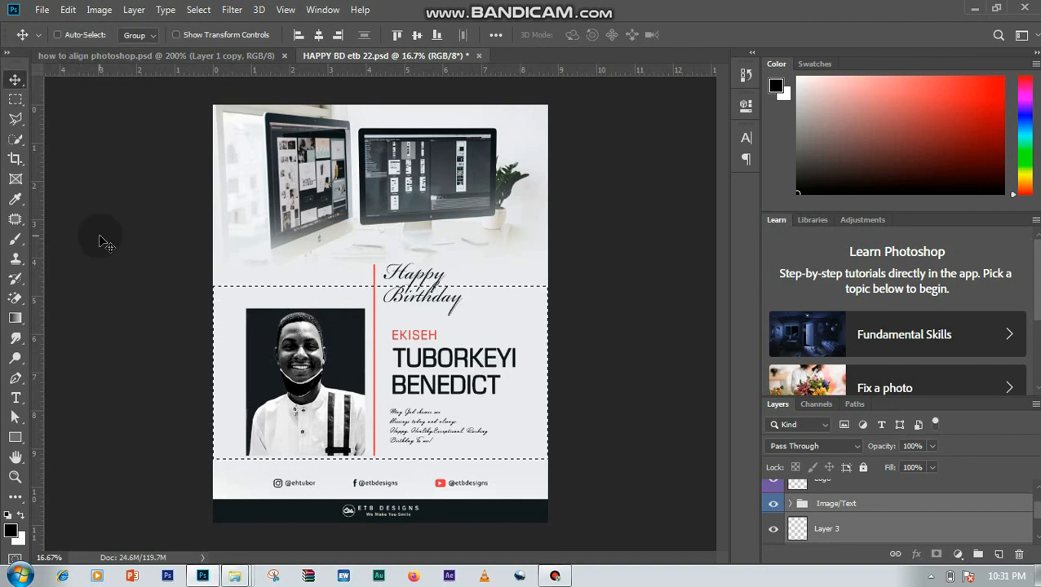
- Deselect the marquee area and delete the empty helper layer, Layer 3
{"action": "left_click", "coordinate": [198, 10]}
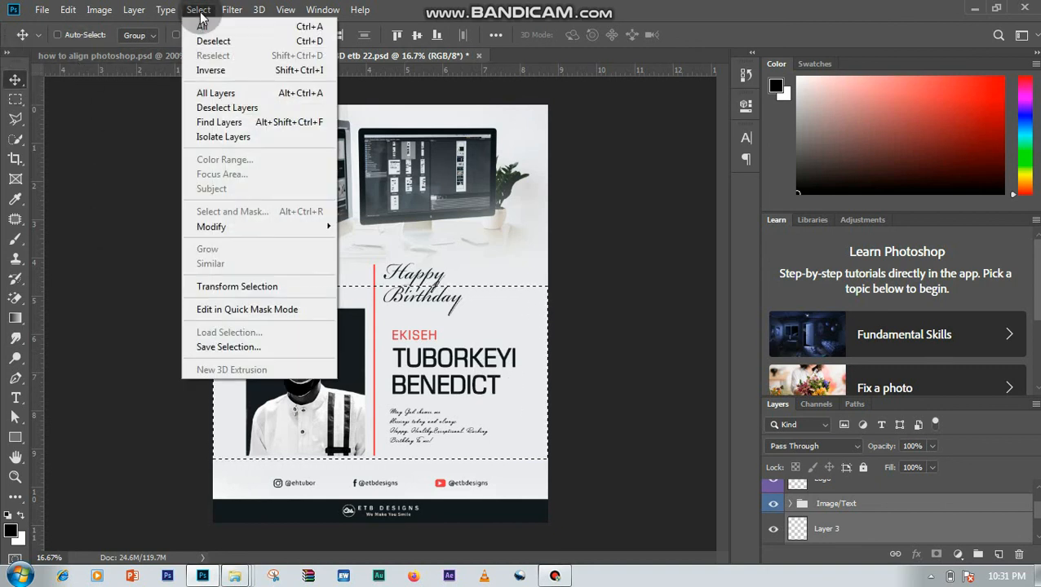
{"action": "left_click", "coordinate": [207, 42]}
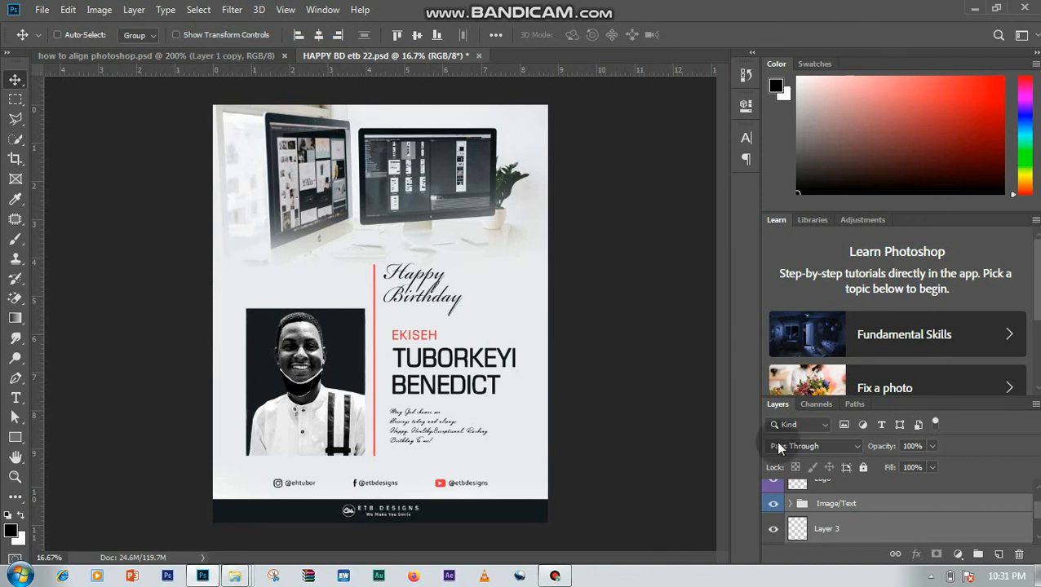
{"action": "left_click", "coordinate": [850, 528]}
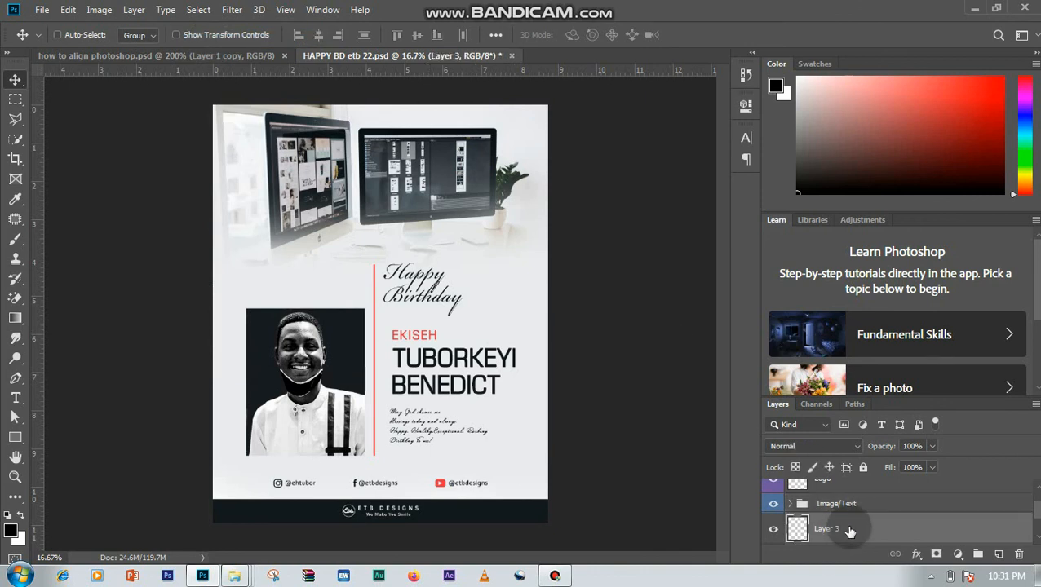
{"action": "key", "text": "Delete"}
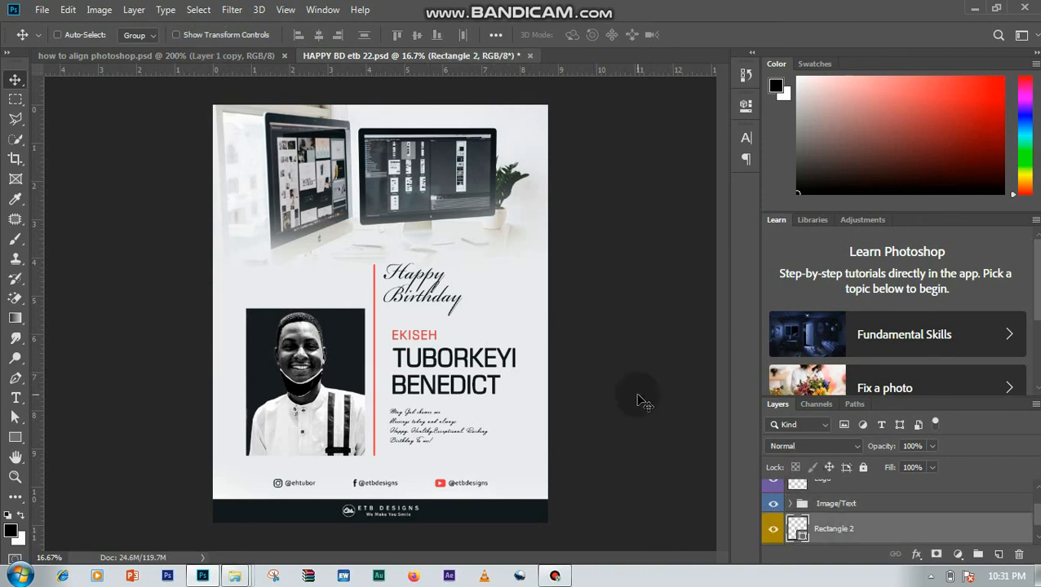
{"action": "key", "text": "ctrl+minus"}
{"action": "key", "text": "ctrl+minus"}
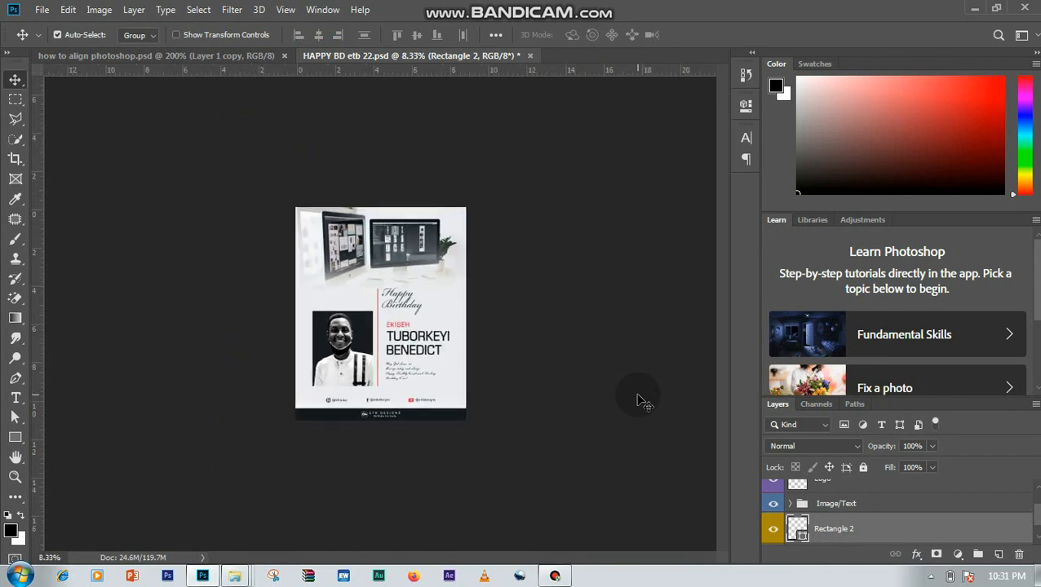
{"action": "key", "text": "ctrl+plus"}
{"action": "key", "text": "ctrl+plus"}
{"action": "key", "text": "ctrl+minus"}
{"action": "key", "text": "ctrl+plus"}
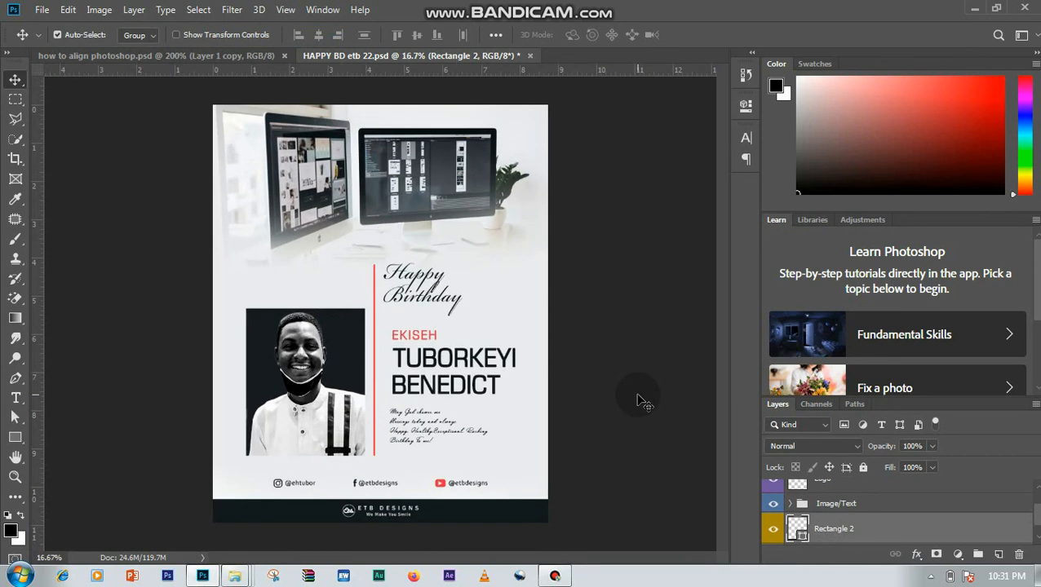